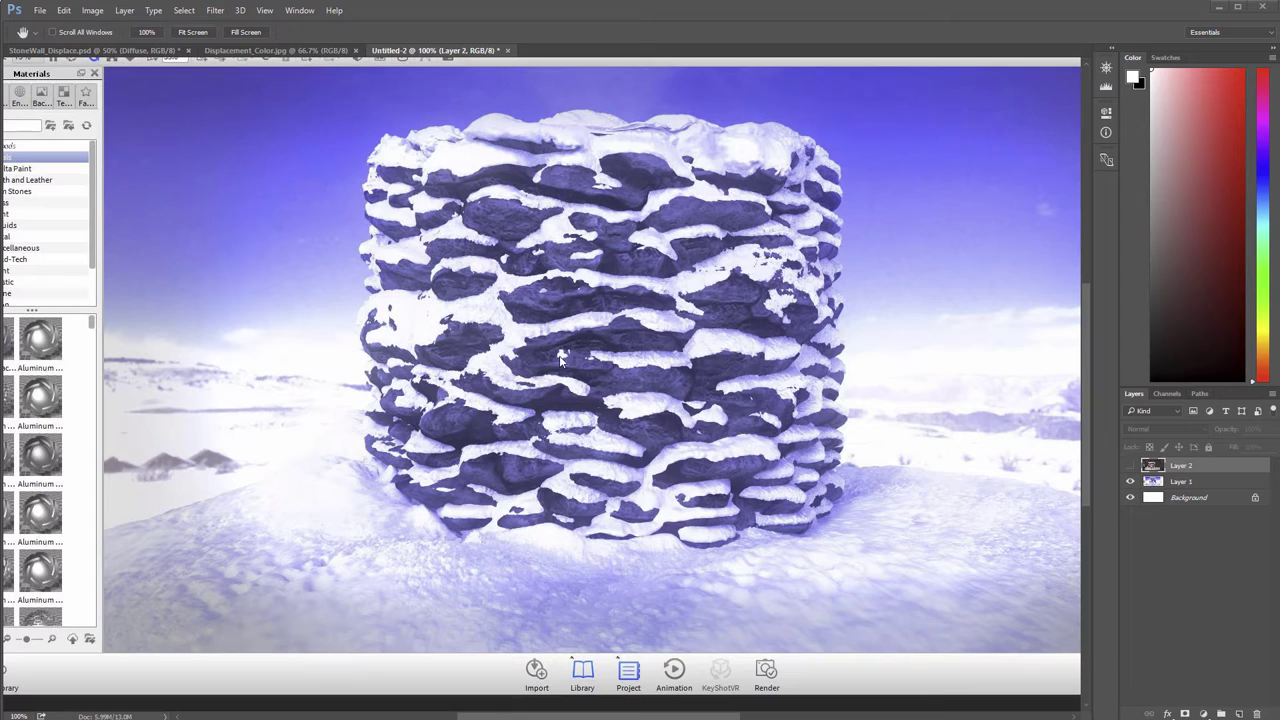
# Show Layer 2 in Untitled-2, then review the Background, Spec, Bump and Diffuse maps of StoneWall_Displace.psd by toggling their layers
pyautogui.click(1130, 466)
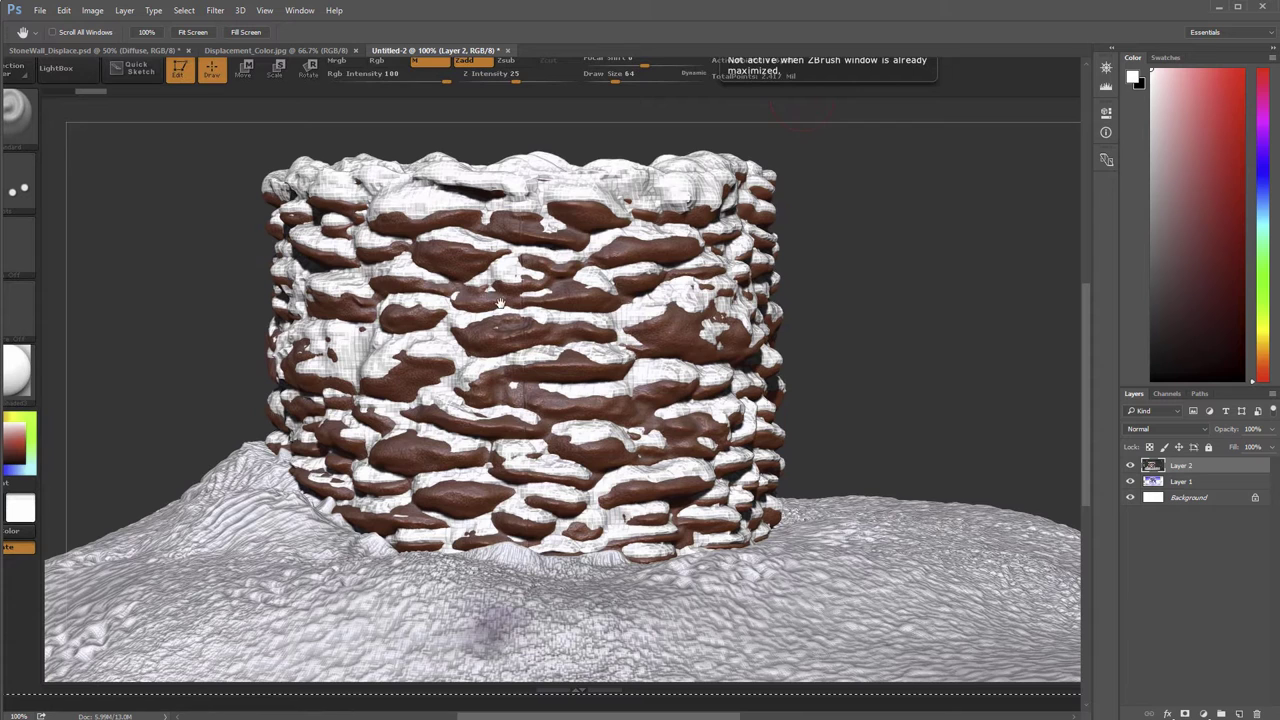
pyautogui.click(152, 48)
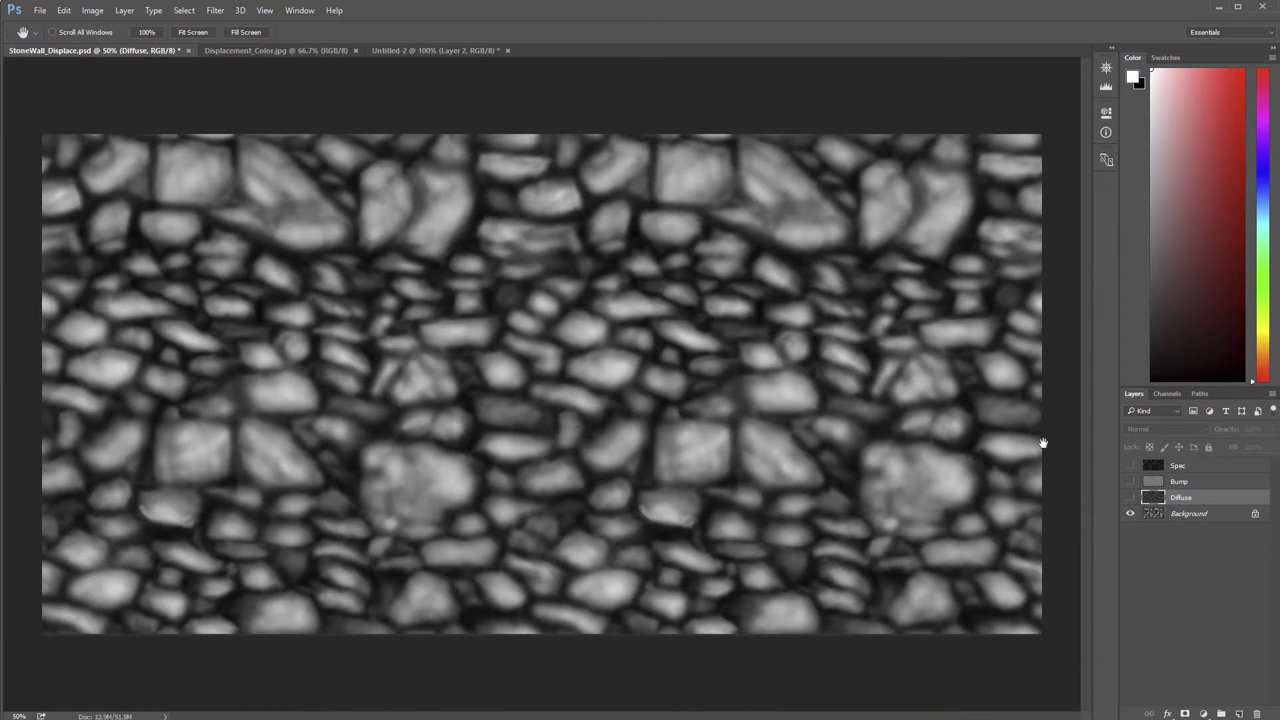
pyautogui.click(1131, 466)
pyautogui.click(1131, 467)
pyautogui.click(1131, 482)
pyautogui.click(1131, 482)
pyautogui.click(1131, 497)
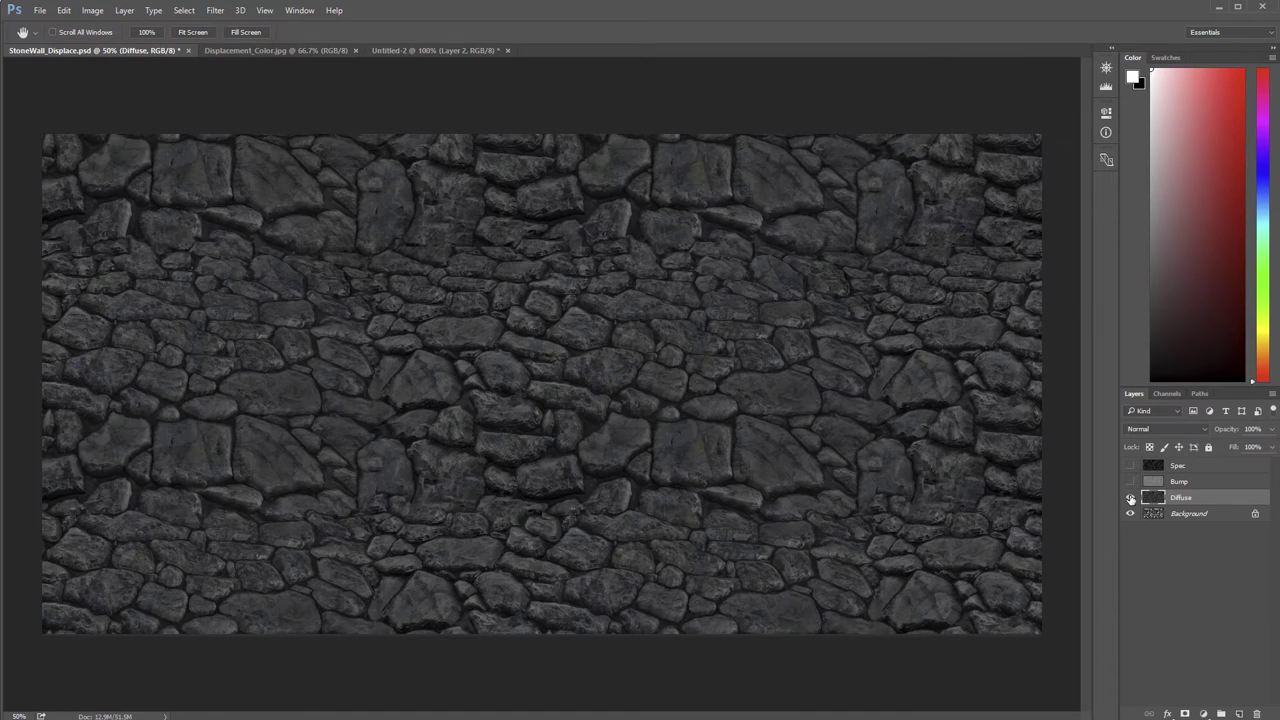
pyautogui.click(1131, 497)
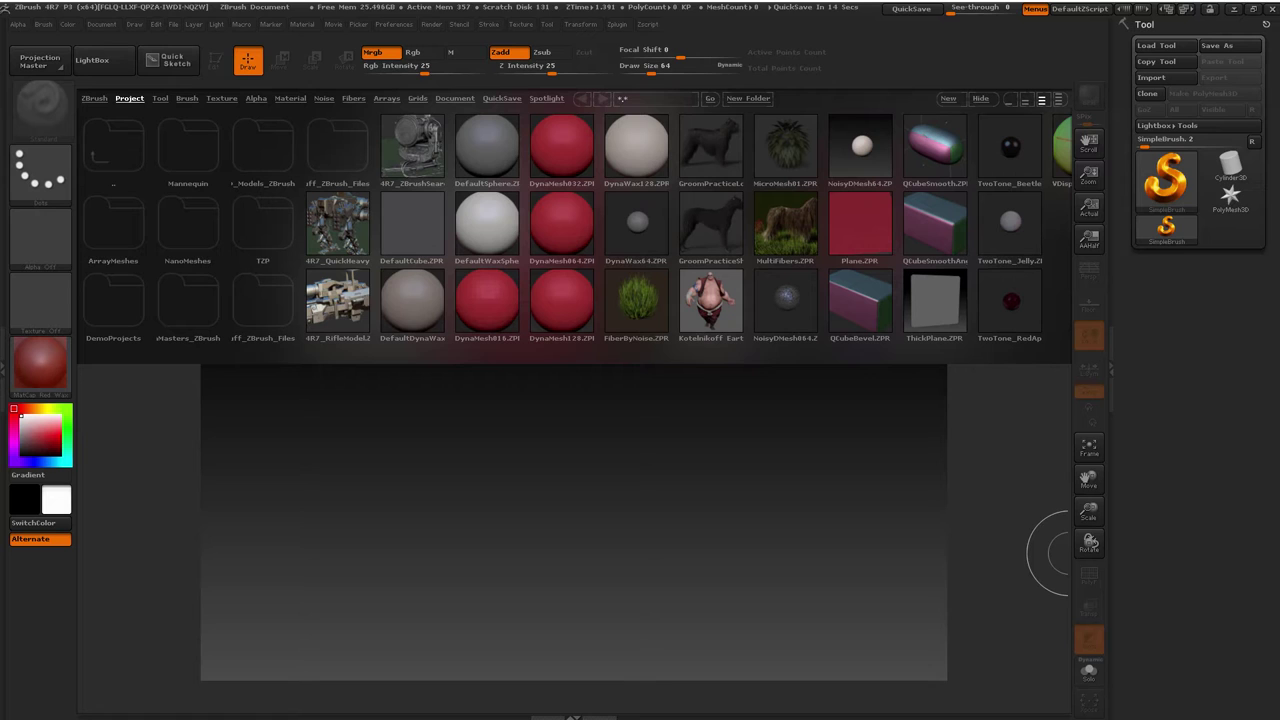
# In ZBrush, hide LightBox, create a new window-sized document and flatten its background gradient to a uniform grey
pyautogui.click(981, 99)
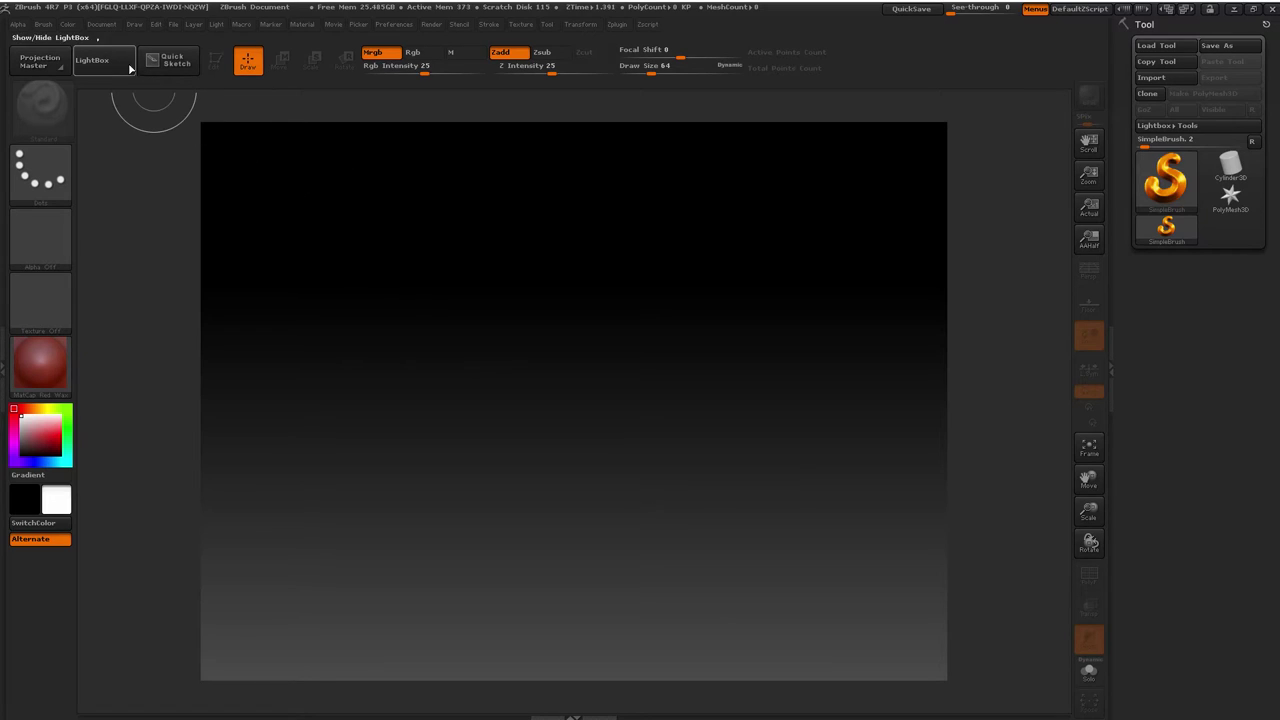
pyautogui.click(108, 25)
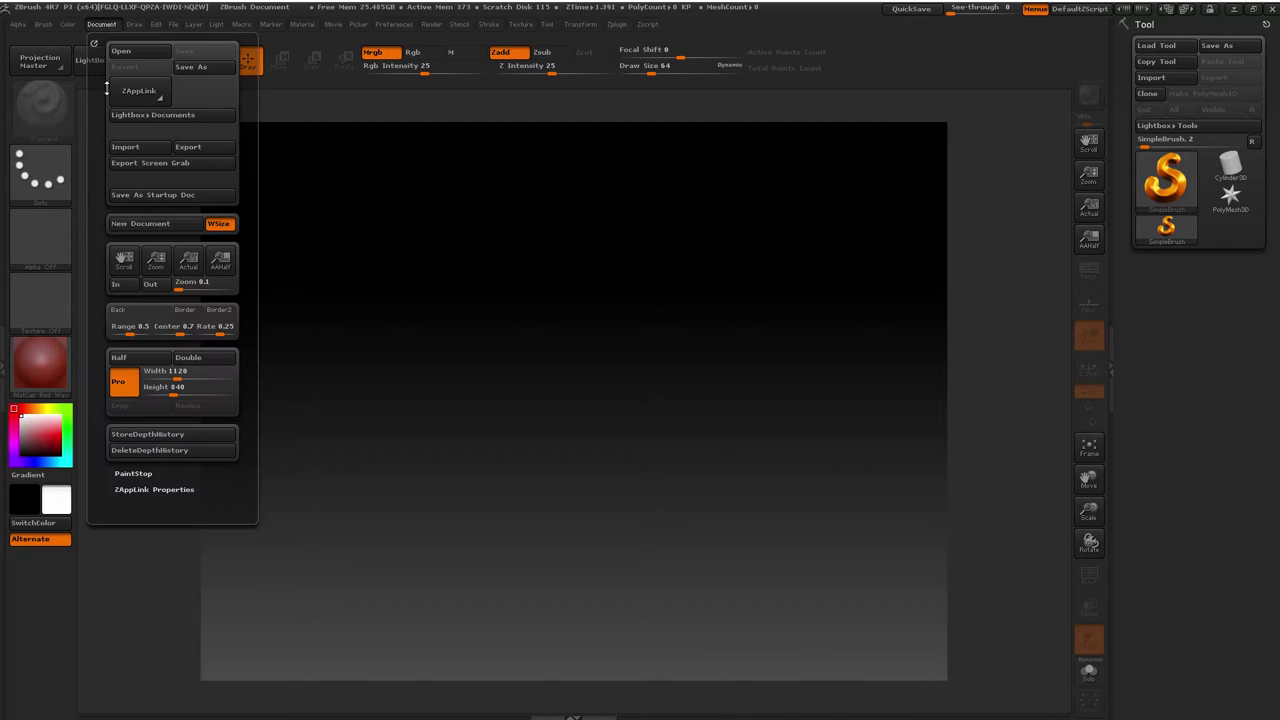
pyautogui.click(141, 223)
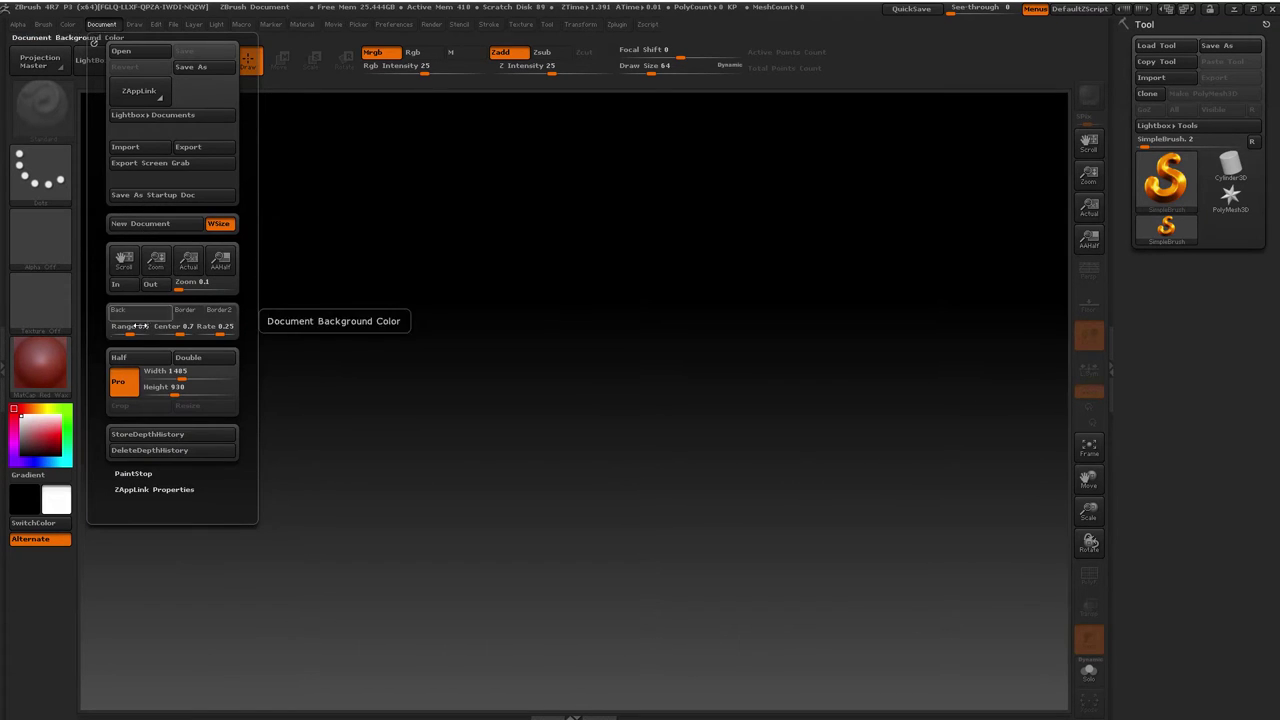
pyautogui.moveTo(127, 333); pyautogui.dragTo(108, 337)
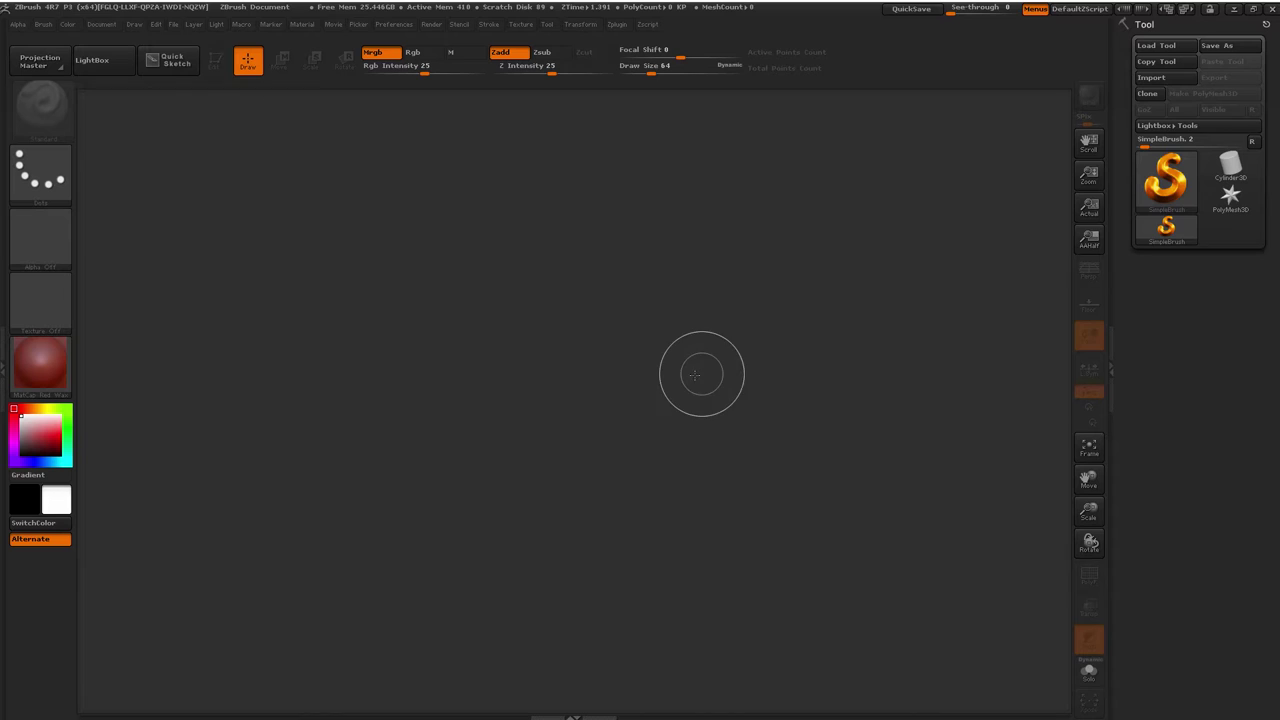
# Draw a single upright Cylinder3D large in the centre of the canvas, clearing any misplaced copy, and enter Edit mode
pyautogui.click(1230, 165)
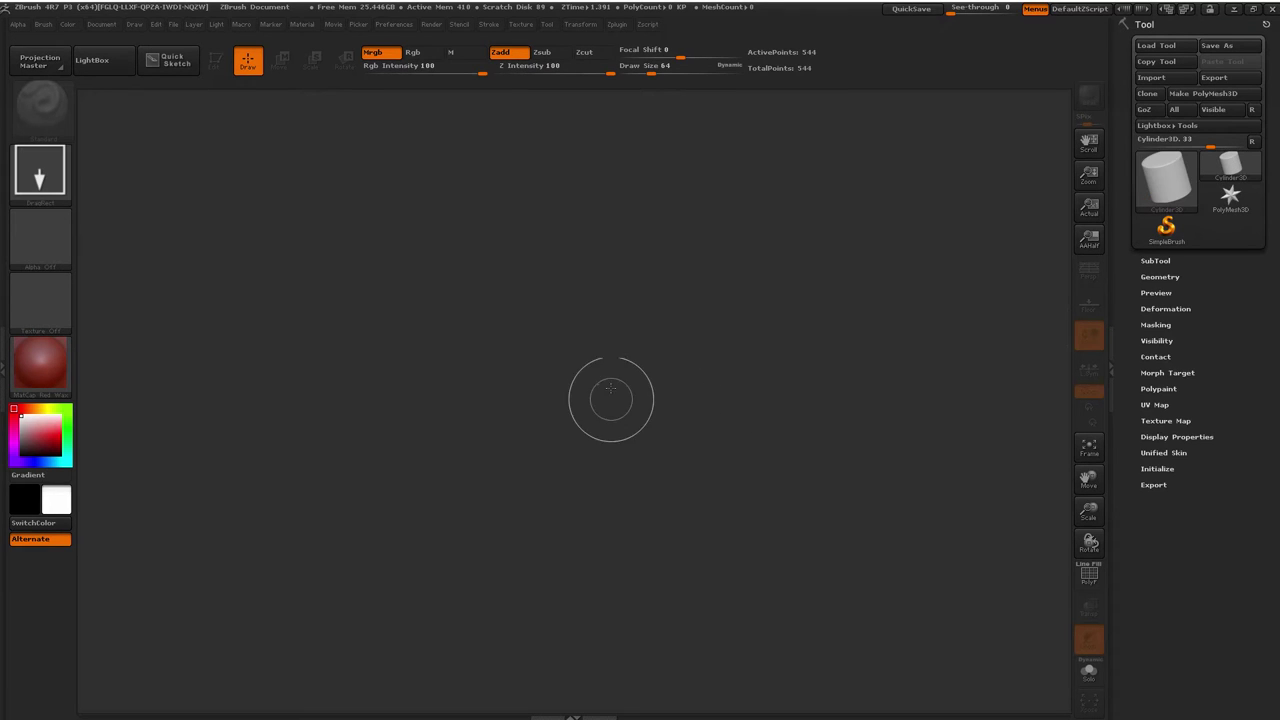
pyautogui.moveTo(609, 362)
pyautogui.mouseDown()
pyautogui.moveTo(662, 571)
pyautogui.moveTo(609, 663)
pyautogui.mouseUp()
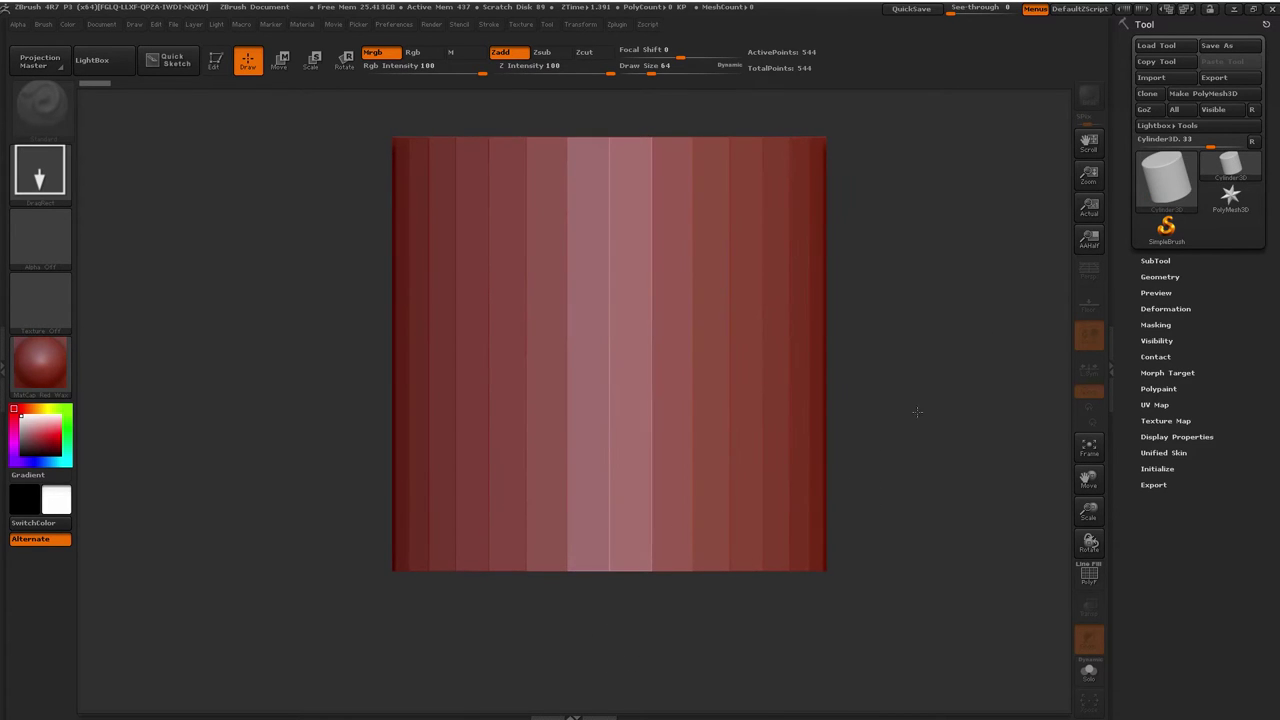
pyautogui.hotkey('ctrl', 'n')
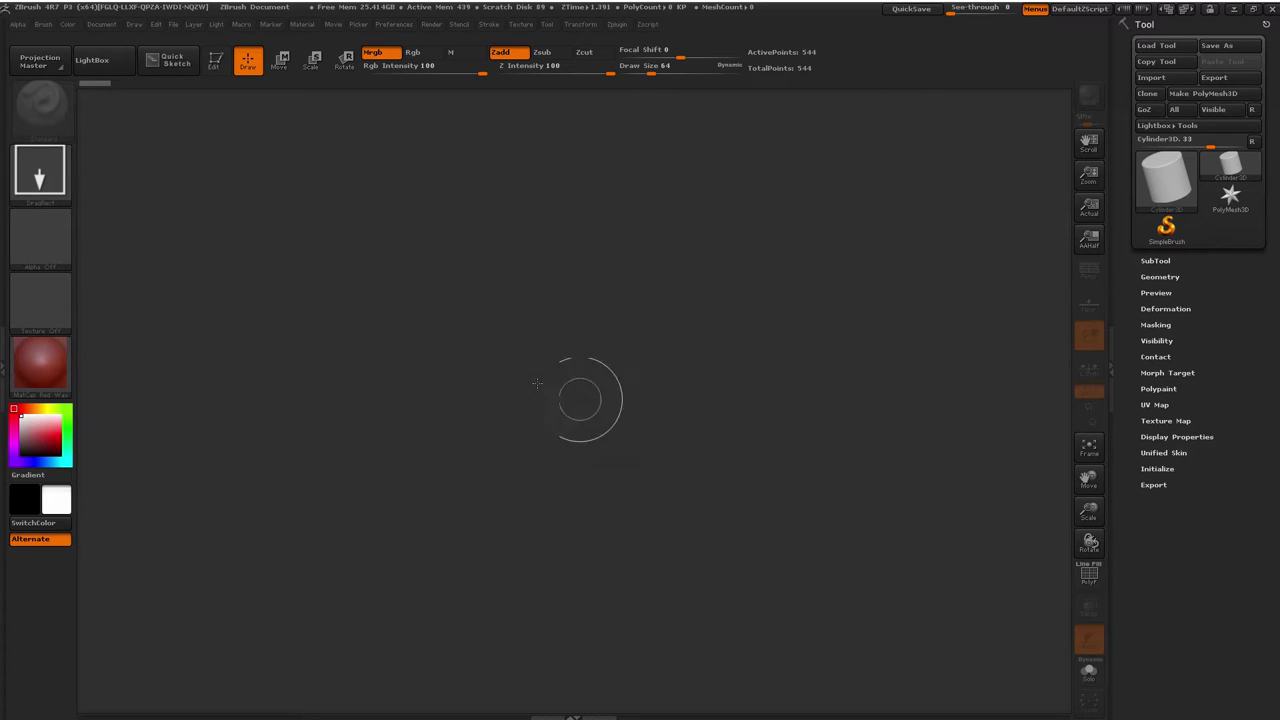
pyautogui.moveTo(569, 344)
pyautogui.mouseDown()
pyautogui.moveTo(593, 507)
pyautogui.moveTo(557, 637)
pyautogui.moveTo(562, 628)
pyautogui.mouseUp()
pyautogui.press('t')
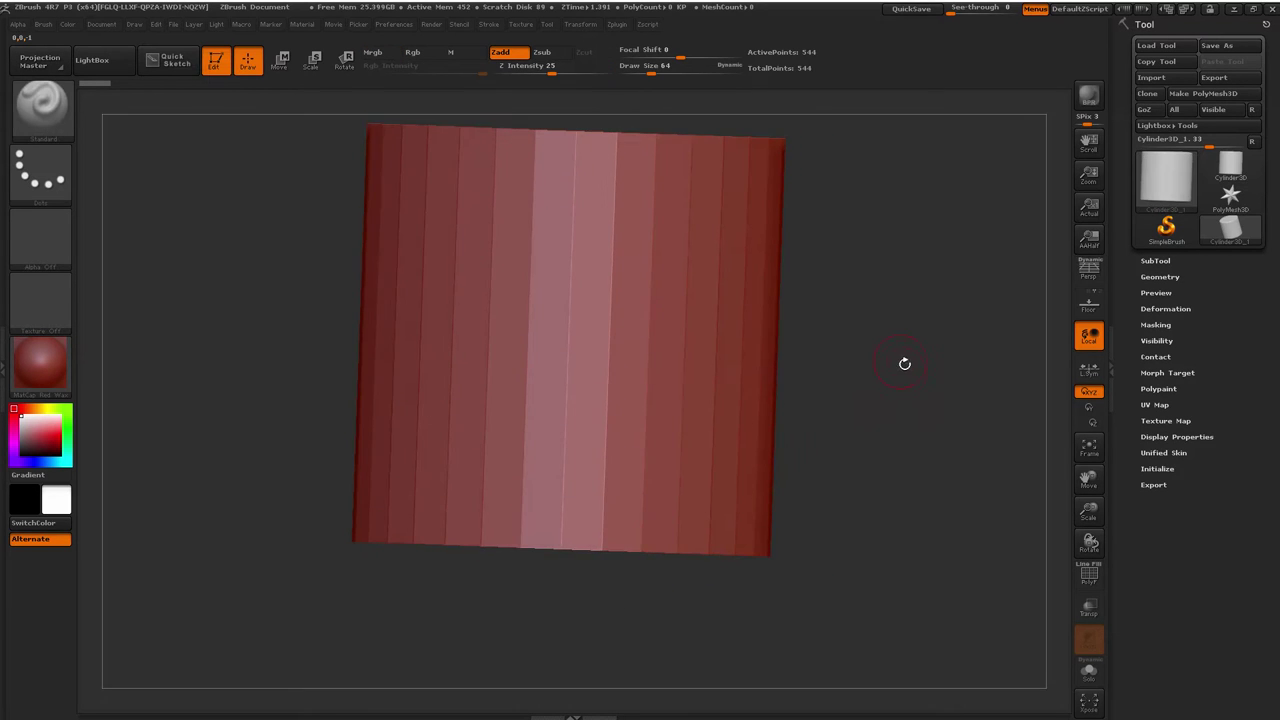
pyautogui.moveTo(905, 364)
pyautogui.mouseDown()
pyautogui.moveTo(885, 401)
pyautogui.moveTo(888, 369)
pyautogui.mouseUp()
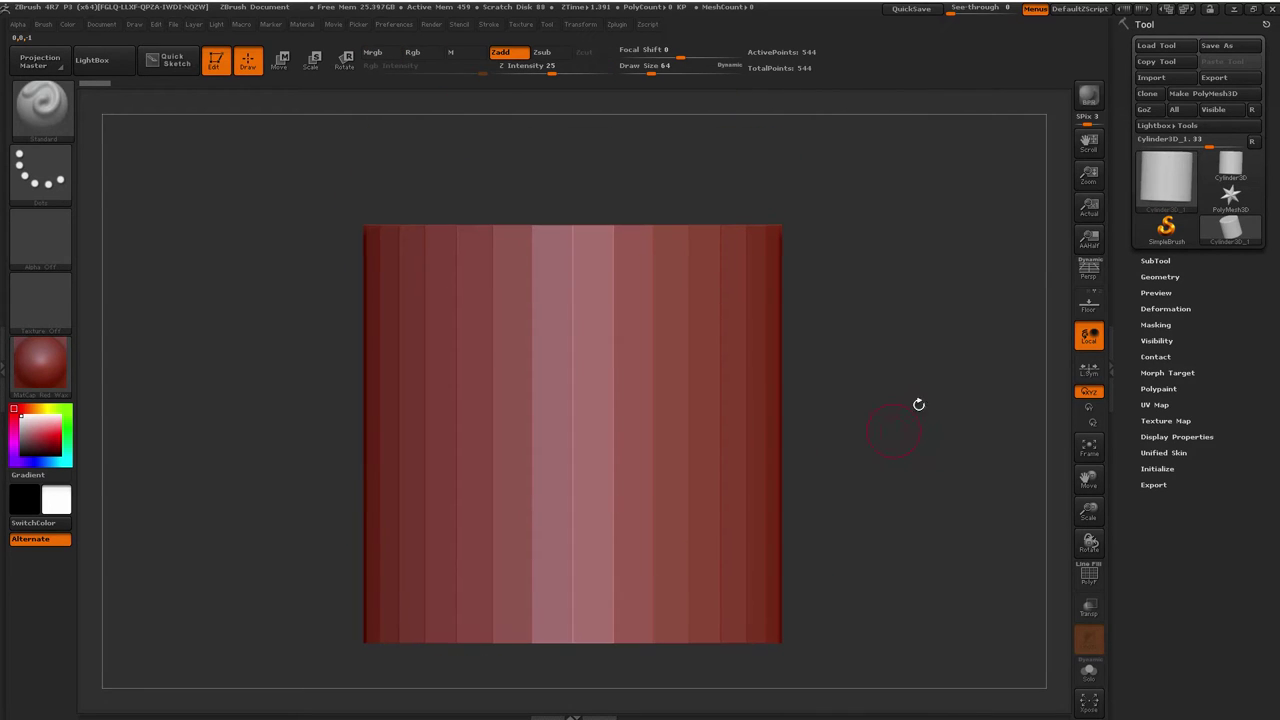
# Convert the cylinder primitive to an editable PolyMesh3D
pyautogui.click(1204, 94)
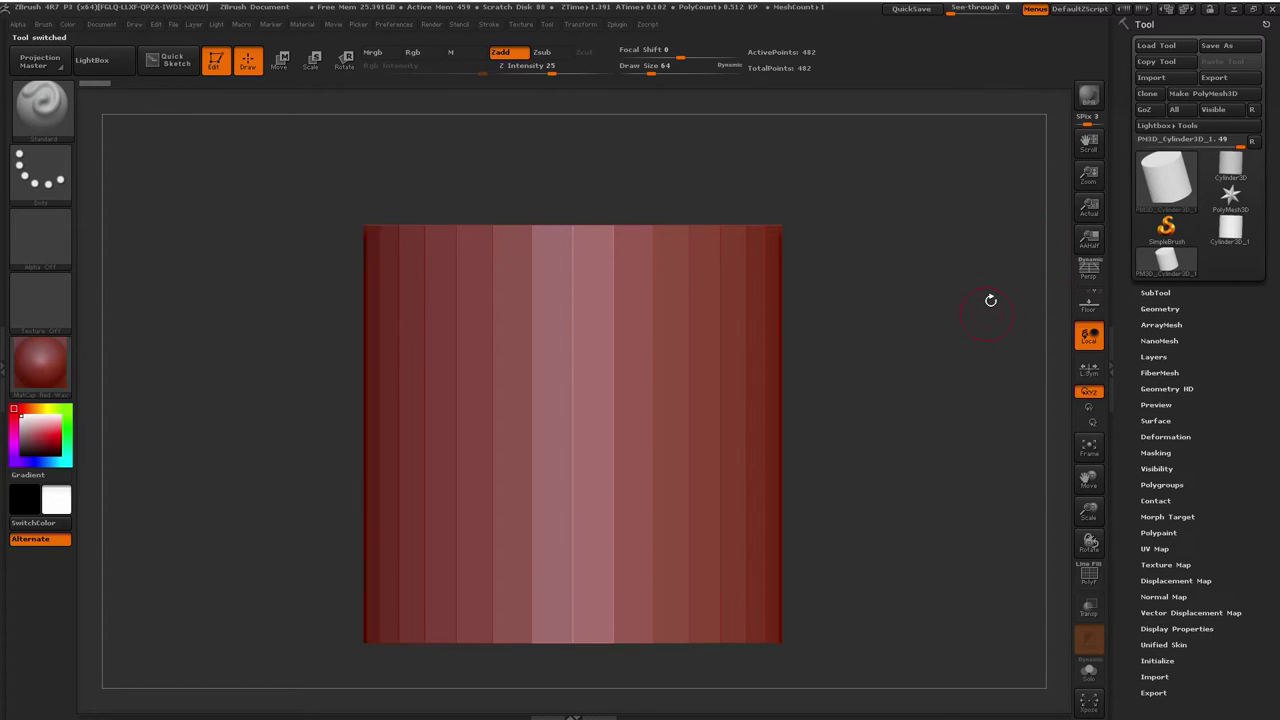
pyautogui.moveTo(988, 297)
pyautogui.mouseDown()
pyautogui.moveTo(984, 318)
pyautogui.moveTo(981, 308)
pyautogui.mouseUp()
pyautogui.moveTo(898, 321)
pyautogui.mouseDown()
pyautogui.moveTo(906, 337)
pyautogui.moveTo(911, 320)
pyautogui.mouseUp()
# Try to subdivide the cylinder mesh repeatedly with Smt smoothing on, and undo the divisions
pyautogui.click(1156, 308)
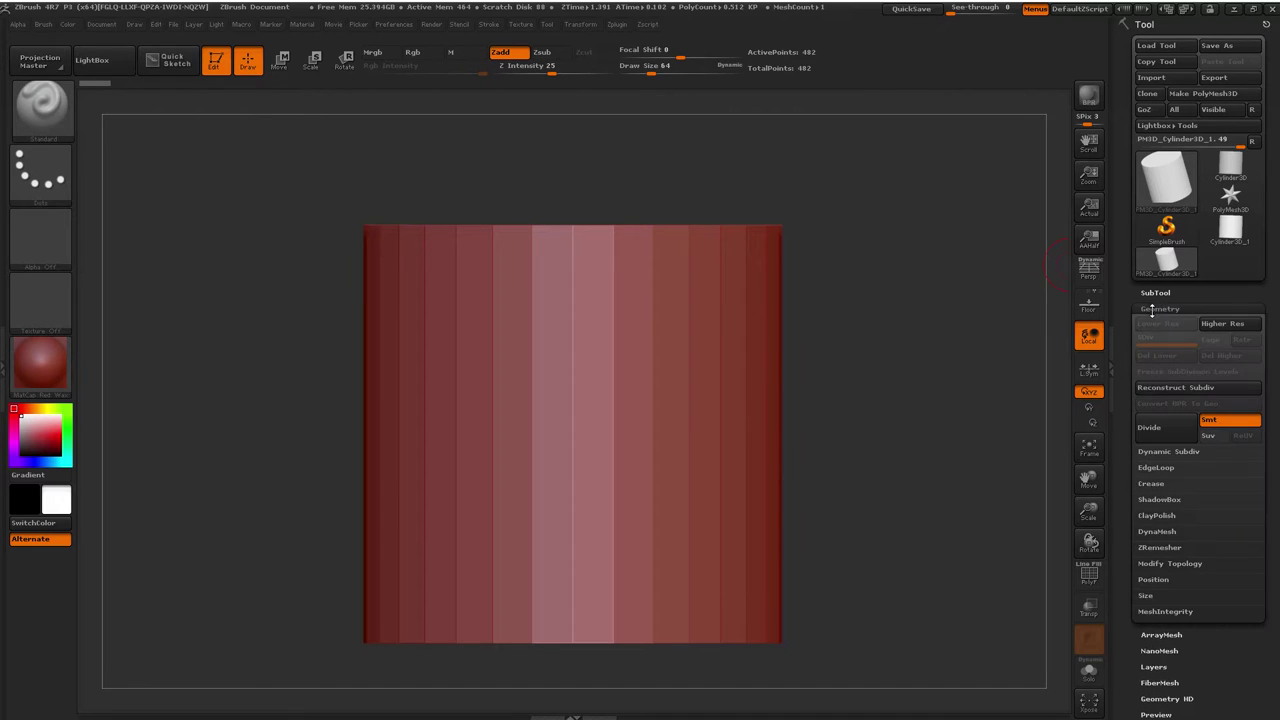
pyautogui.click(1181, 429)
pyautogui.click(1174, 424)
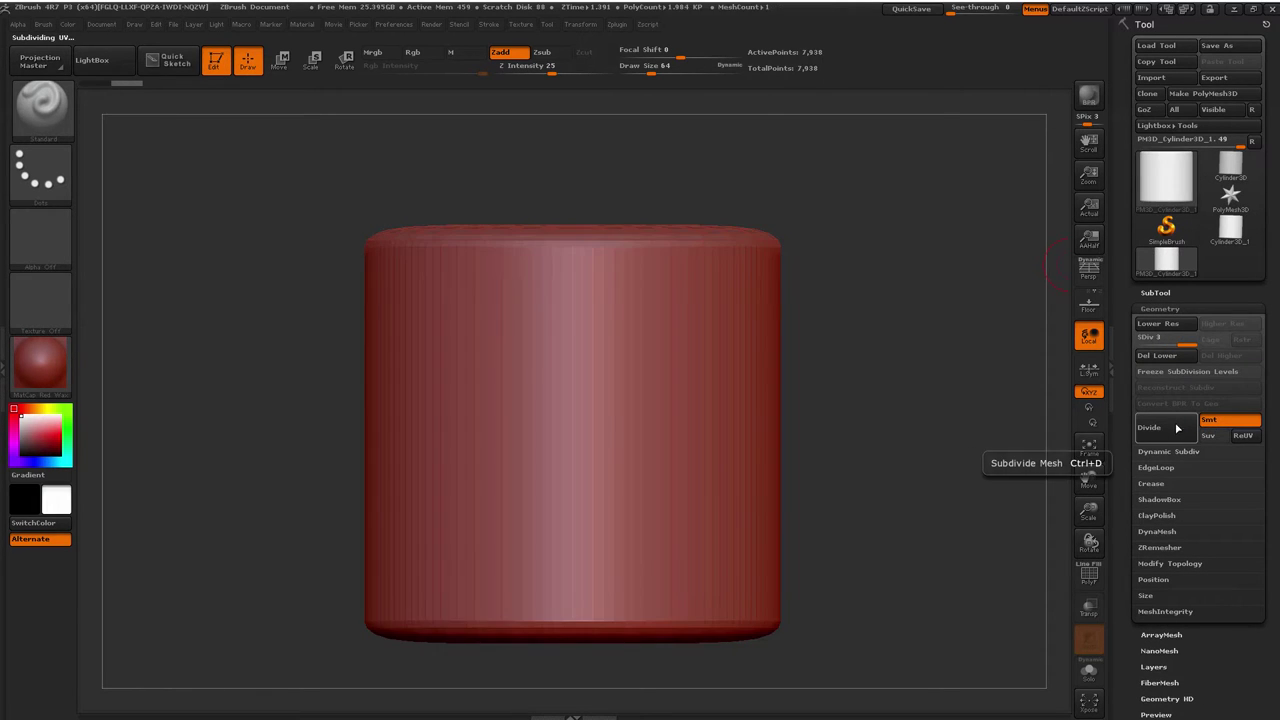
pyautogui.click(1174, 424)
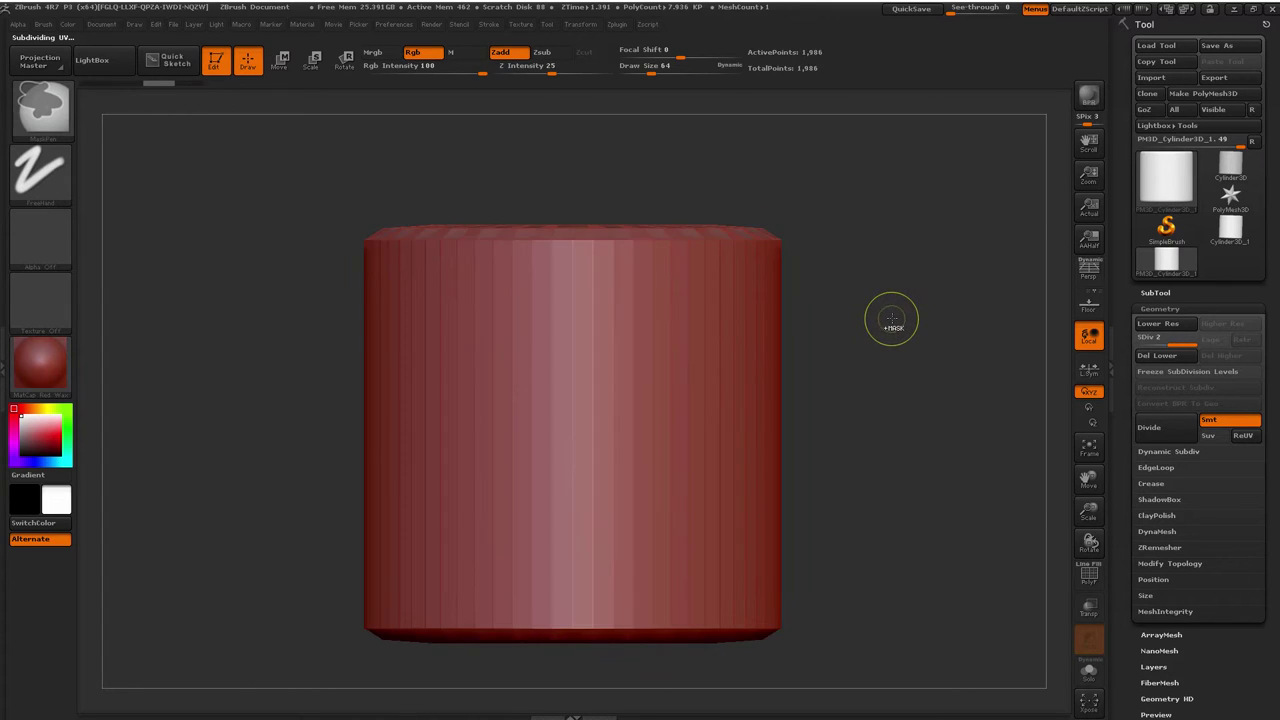
pyautogui.hotkey('ctrl', 'z')
# Divide the cylinder once with Smt off and twice with Smt on, and delete the lower subdivision levels
pyautogui.click(1209, 422)
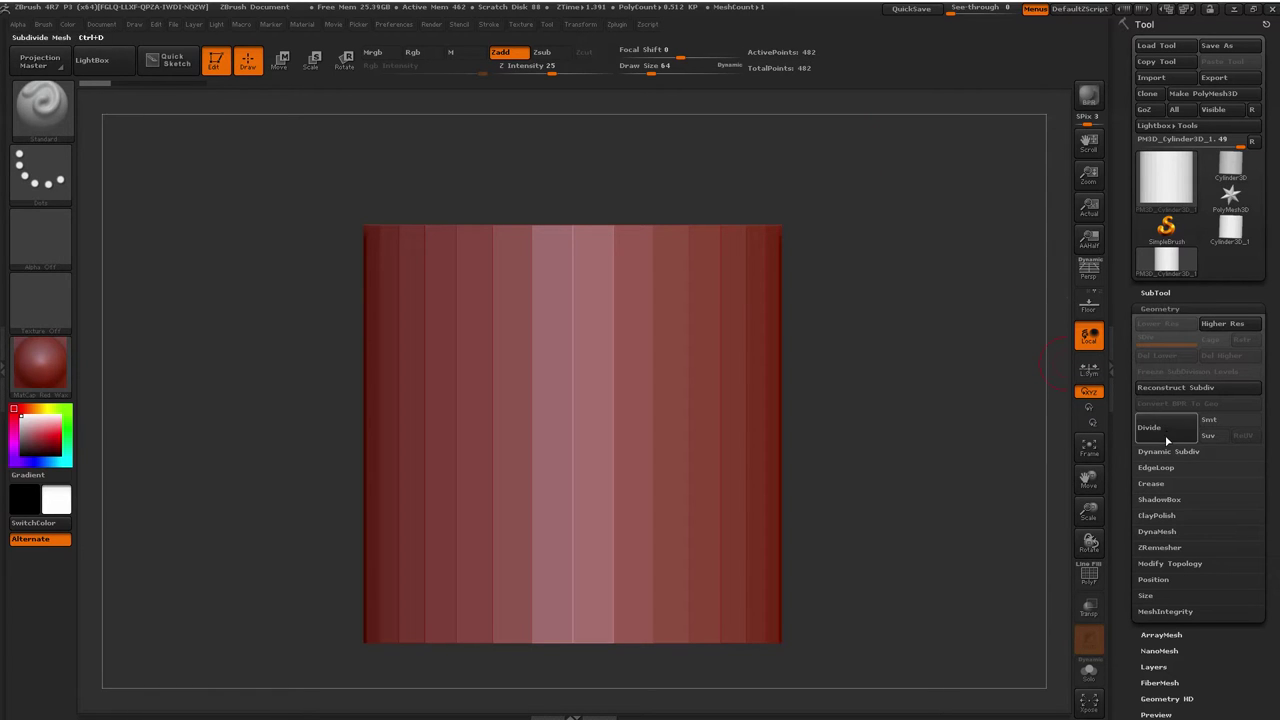
pyautogui.click(1166, 440)
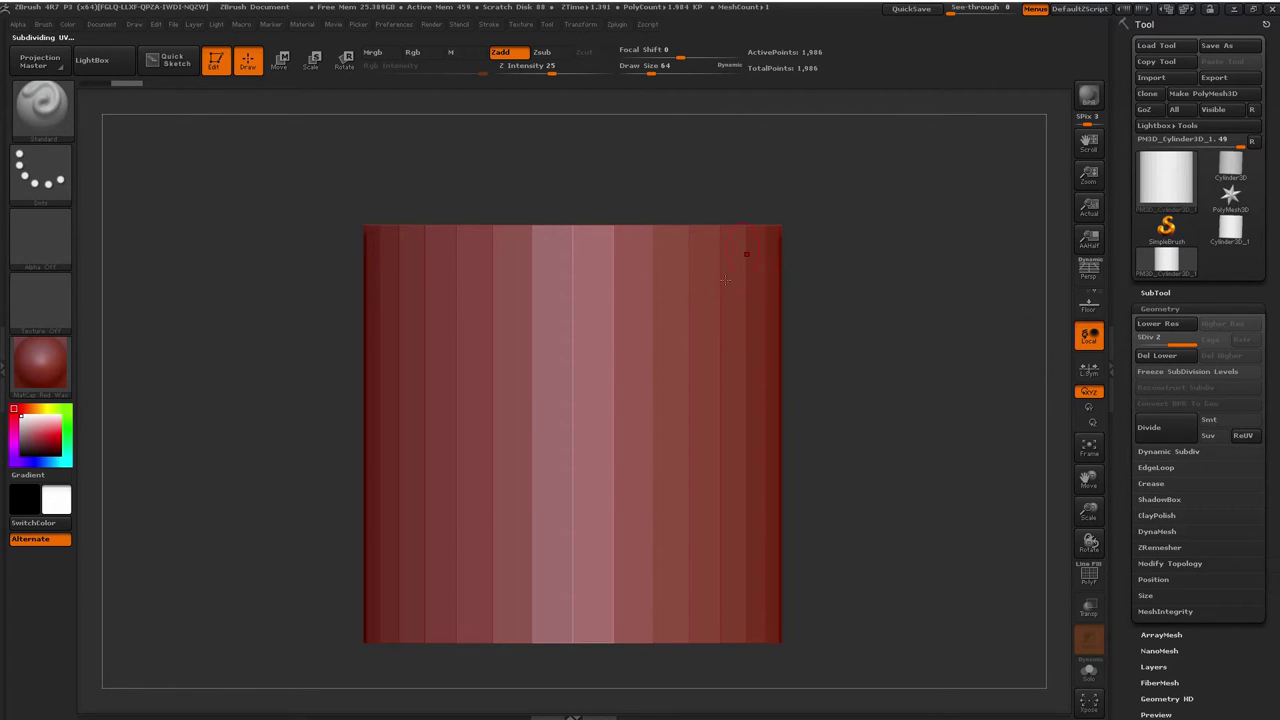
pyautogui.click(1220, 424)
pyautogui.click(1170, 426)
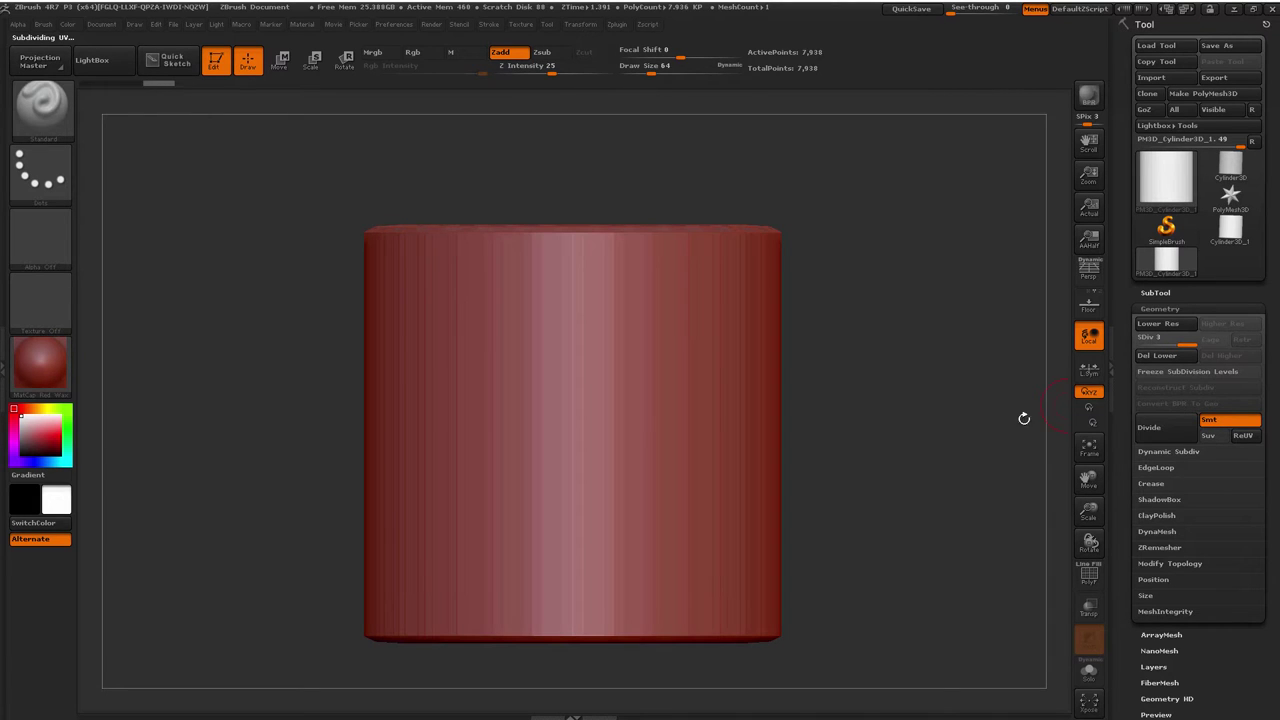
pyautogui.click(1162, 428)
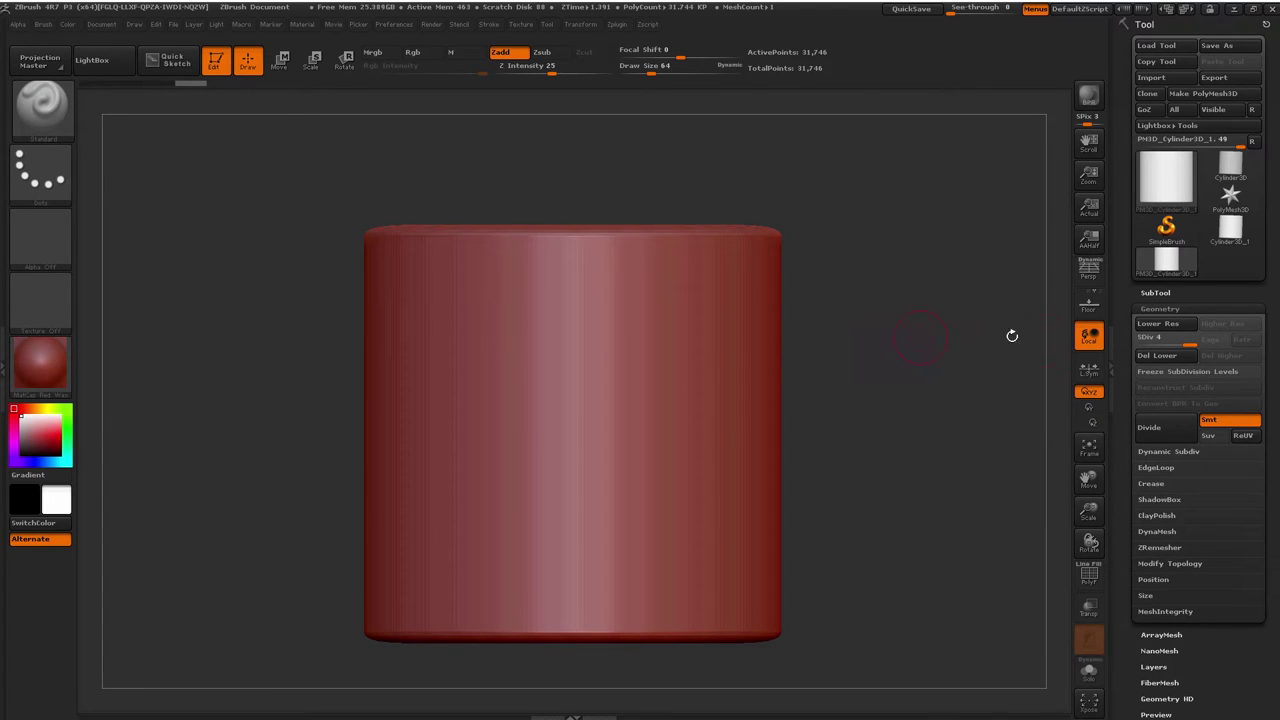
pyautogui.click(1158, 358)
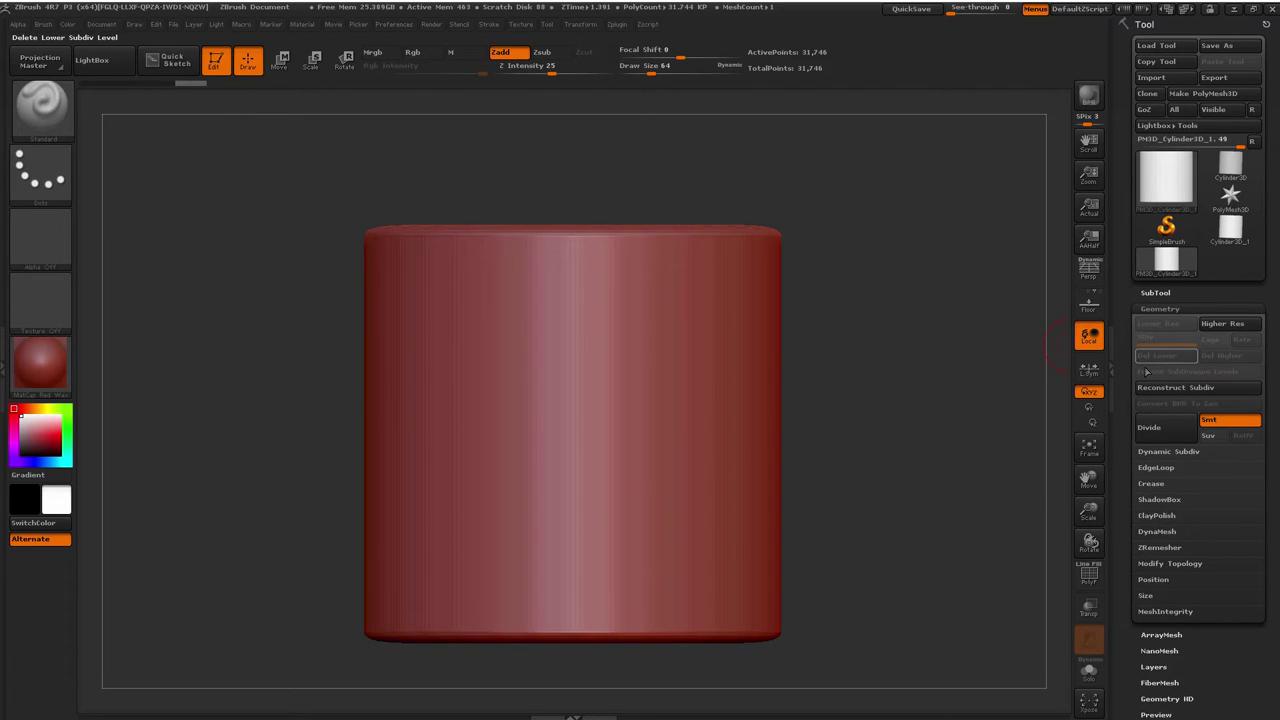
# Remesh the cylinder with DynaMesh at resolution 128, checking the topology of the cap and sides in wireframe before and after
pyautogui.click(1161, 532)
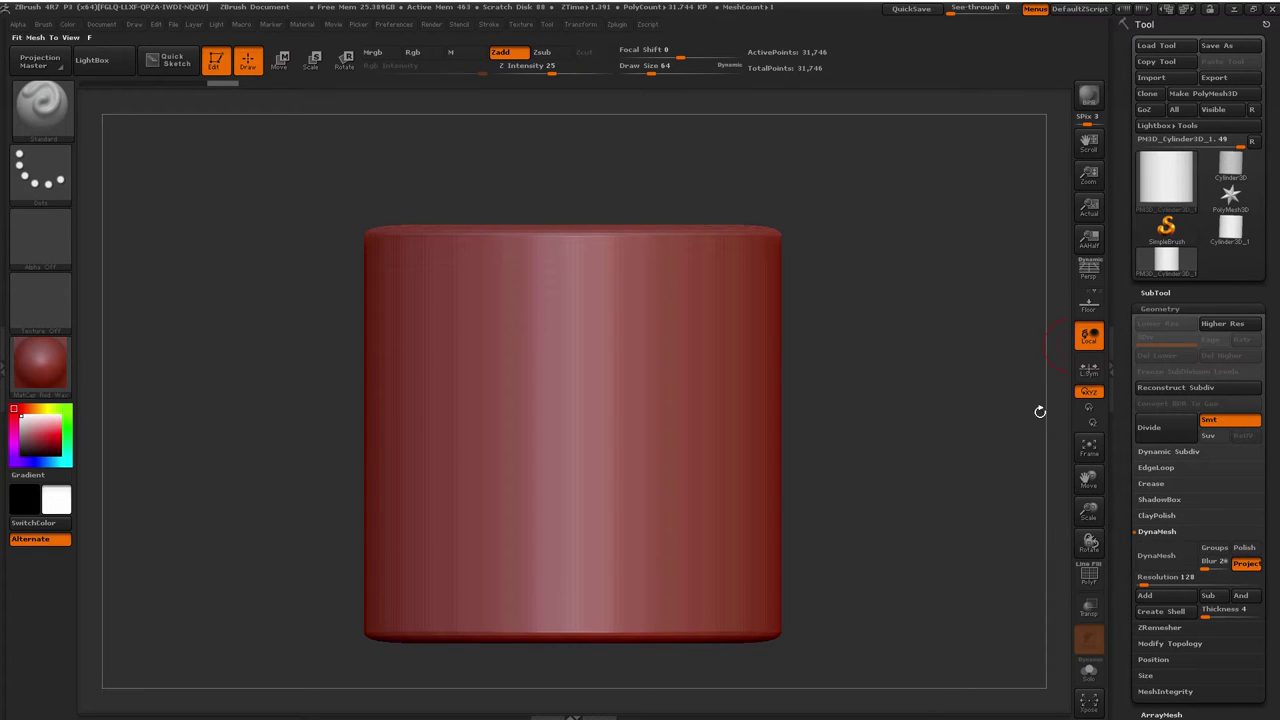
pyautogui.moveTo(944, 351)
pyautogui.mouseDown()
pyautogui.moveTo(951, 385)
pyautogui.moveTo(957, 343)
pyautogui.moveTo(955, 362)
pyautogui.mouseUp()
pyautogui.hotkey('shift', 'f')
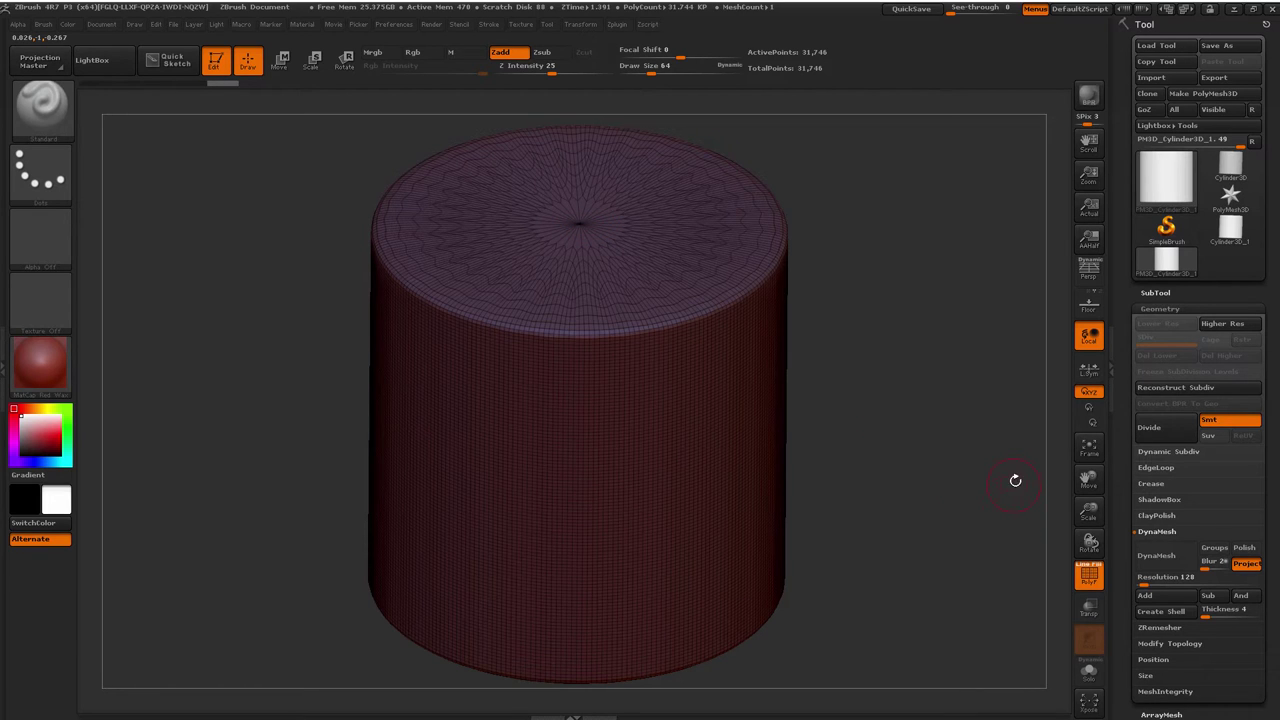
pyautogui.click(1157, 558)
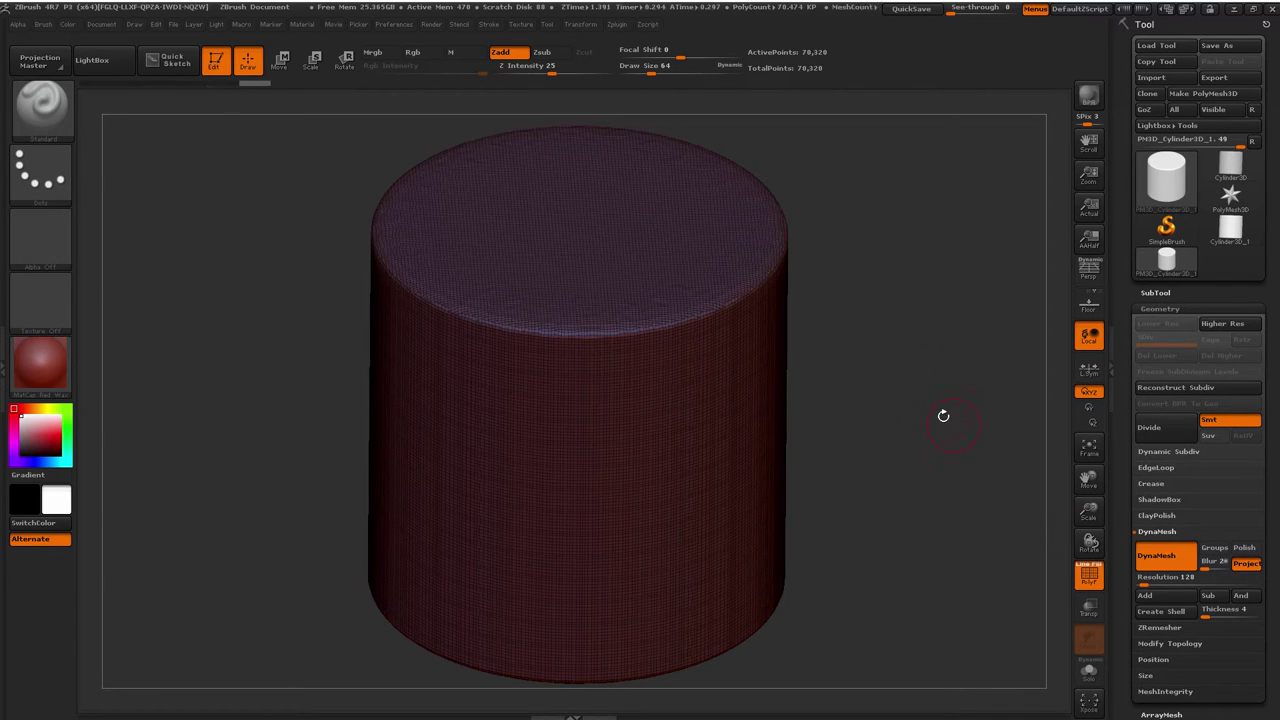
pyautogui.moveTo(880, 377); pyautogui.dragTo(926, 349)
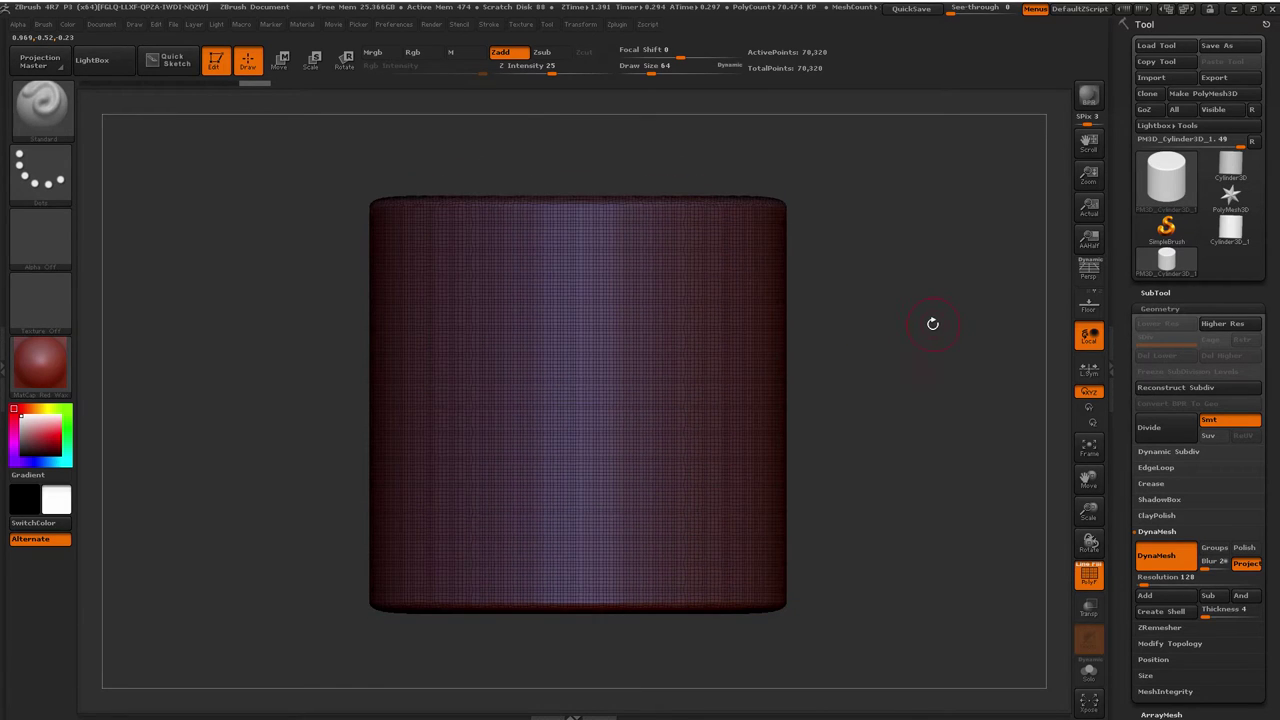
pyautogui.hotkey('shift', 'f')
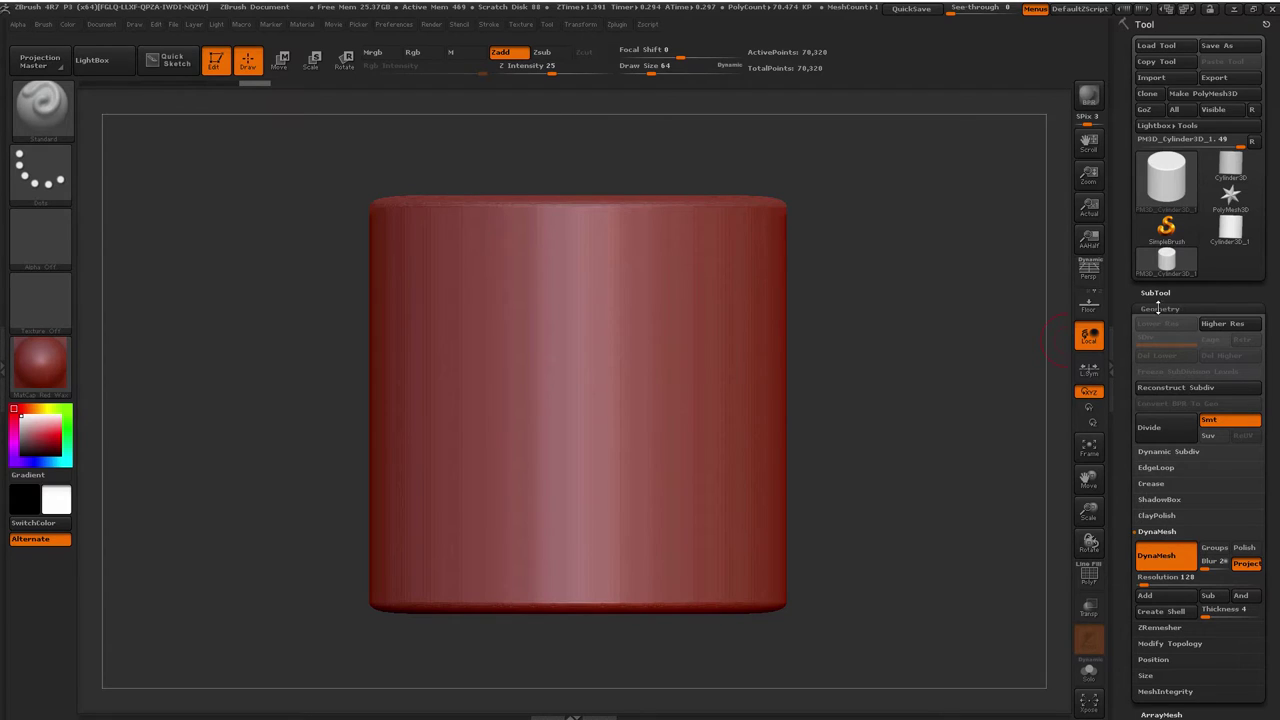
# Duplicate the cylinder subtool and make the second one, PM3D_Cylinder3D_1, active
pyautogui.click(1156, 292)
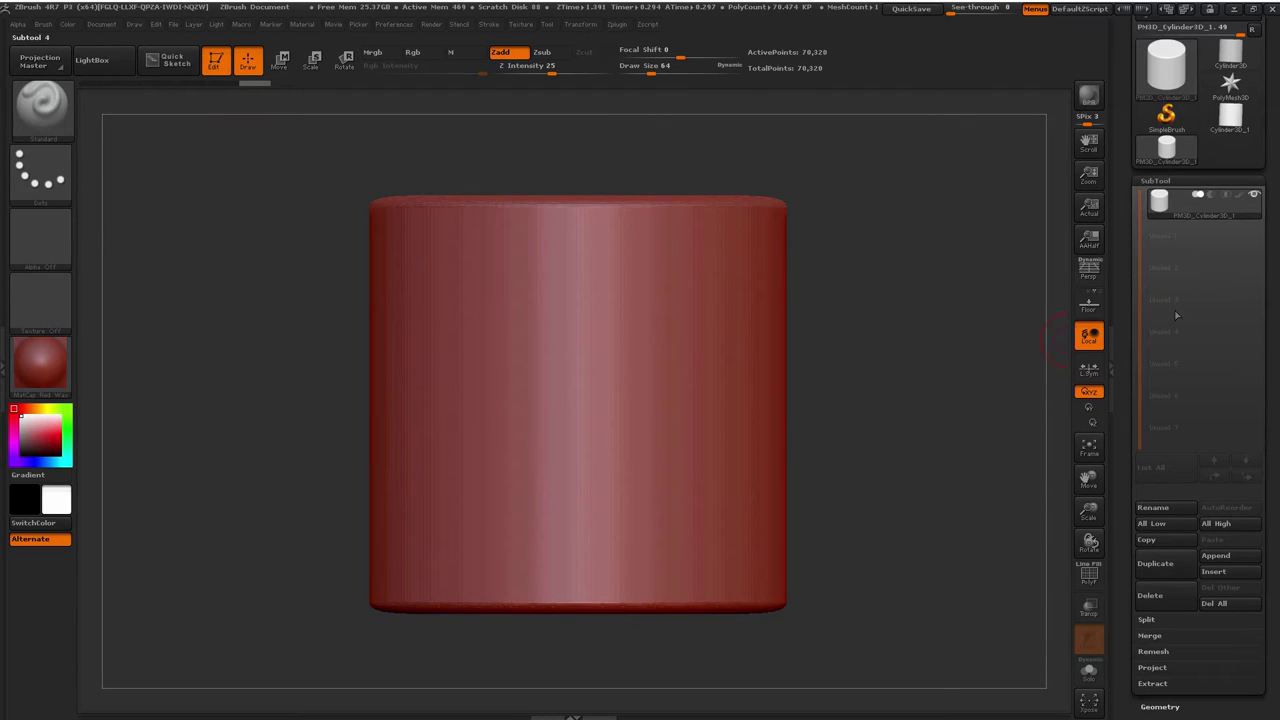
pyautogui.click(1175, 569)
pyautogui.moveTo(1195, 247)
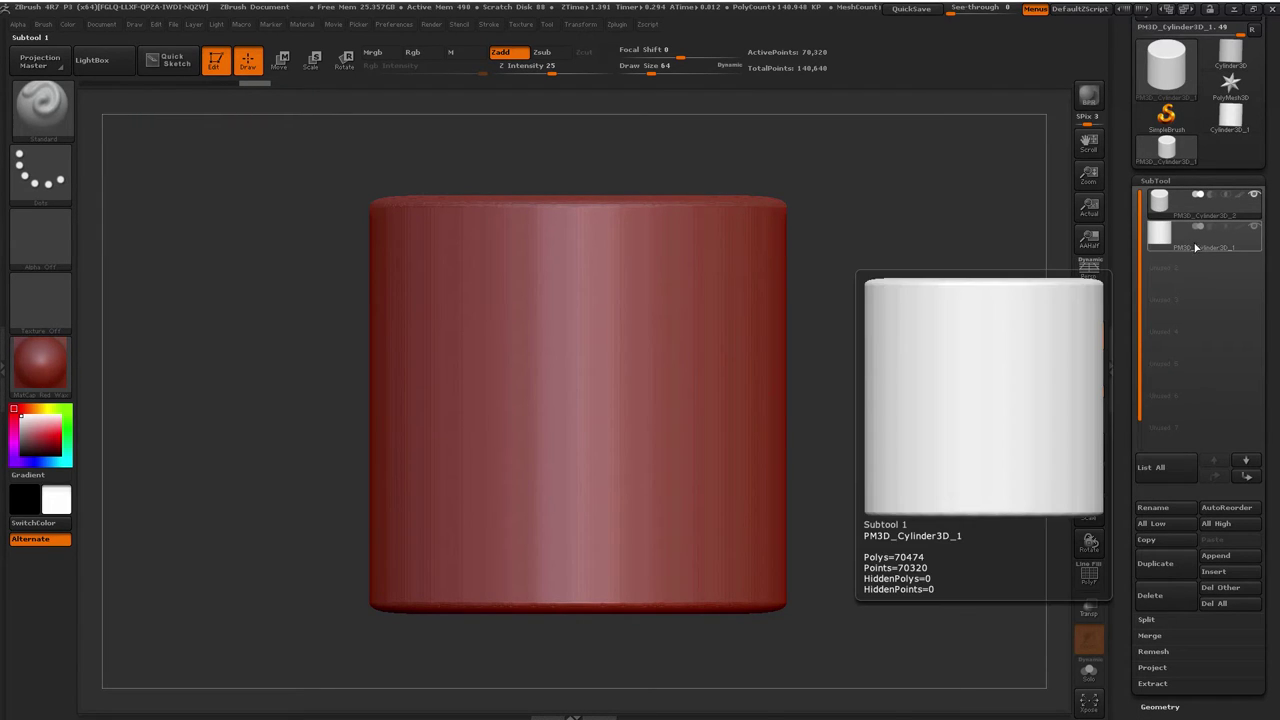
pyautogui.click(1195, 245)
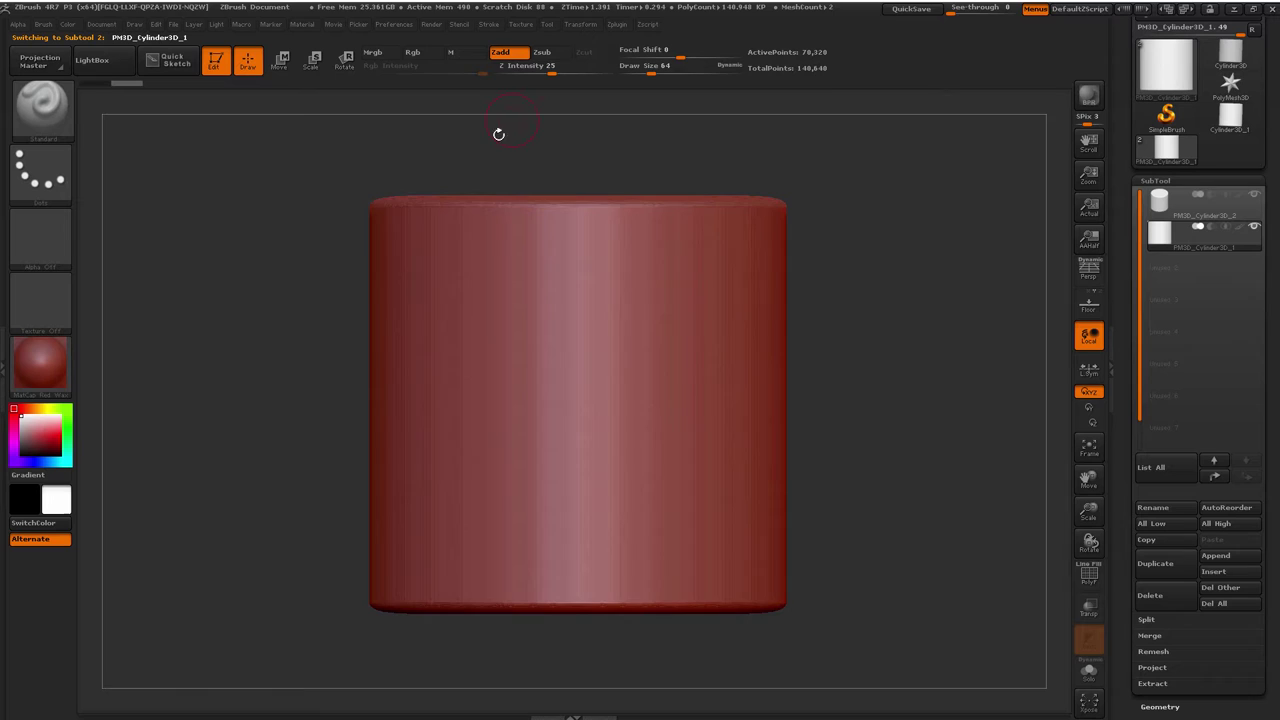
pyautogui.moveTo(856, 300); pyautogui.dragTo(822, 267)
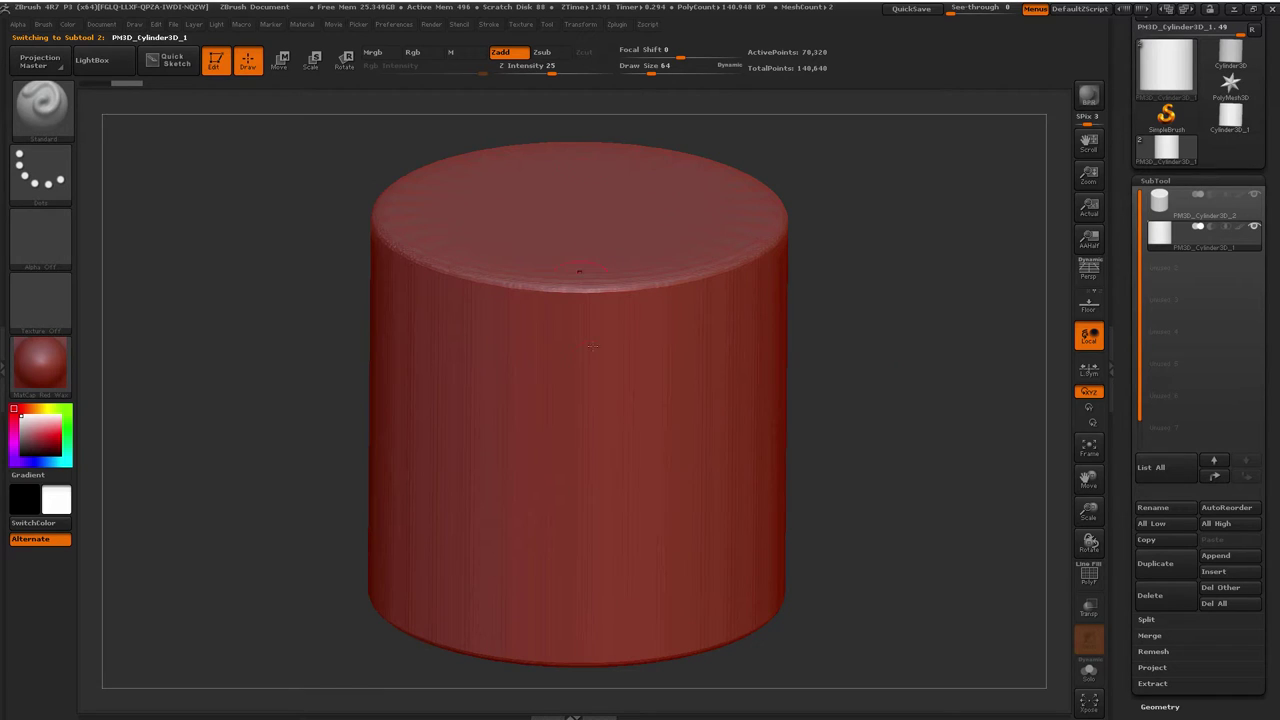
pyautogui.keyDown('shift'); pyautogui.moveTo(877, 366); pyautogui.dragTo(884, 343); pyautogui.keyUp('shift')
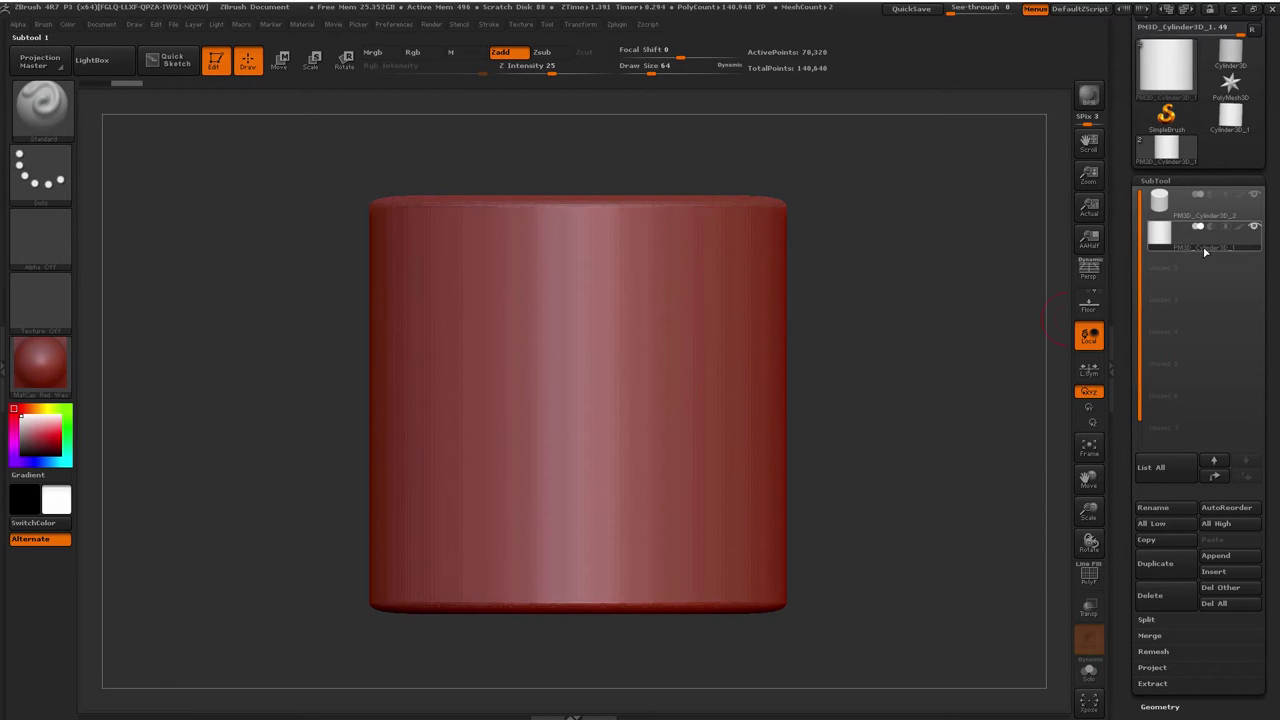
# Assign the active PM3D_Cylinder3D_1 subtool's polygroup as a DynaMesh subtractive group
pyautogui.moveTo(1199, 233)
pyautogui.click(1227, 228)
pyautogui.moveTo(1128, 613); pyautogui.dragTo(1147, 480)
pyautogui.click(1166, 476)
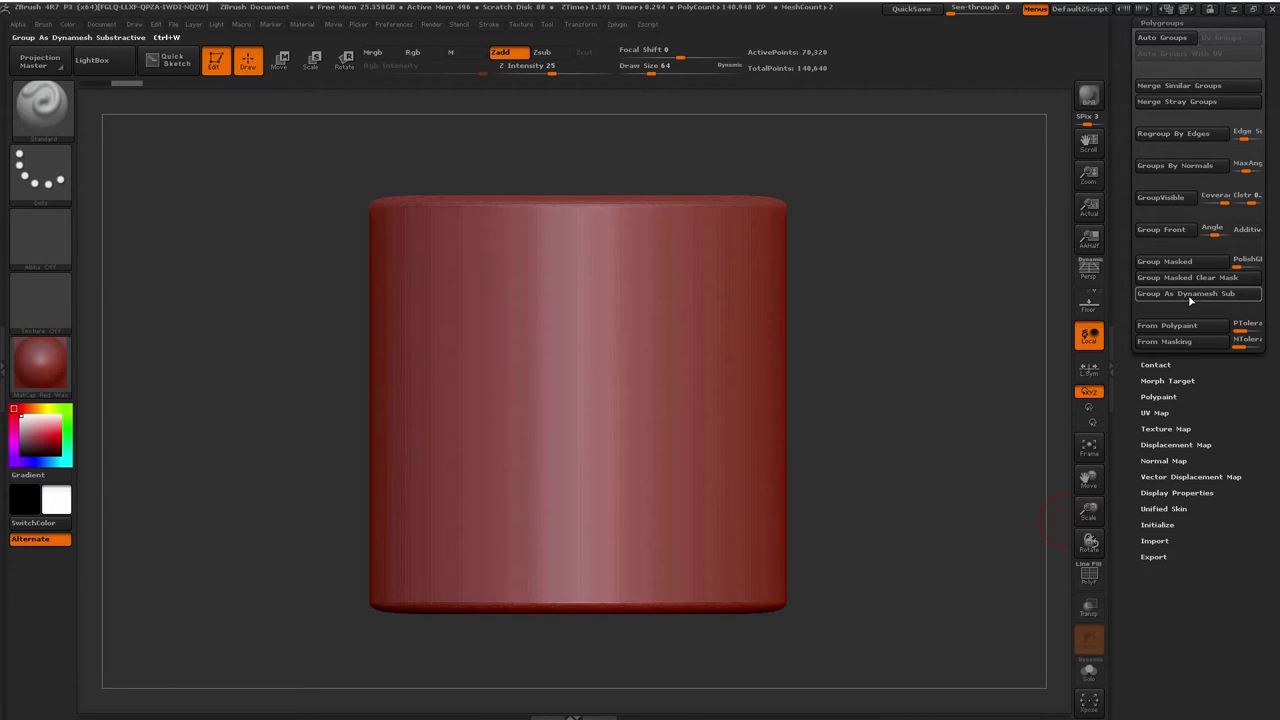
pyautogui.click(1192, 297)
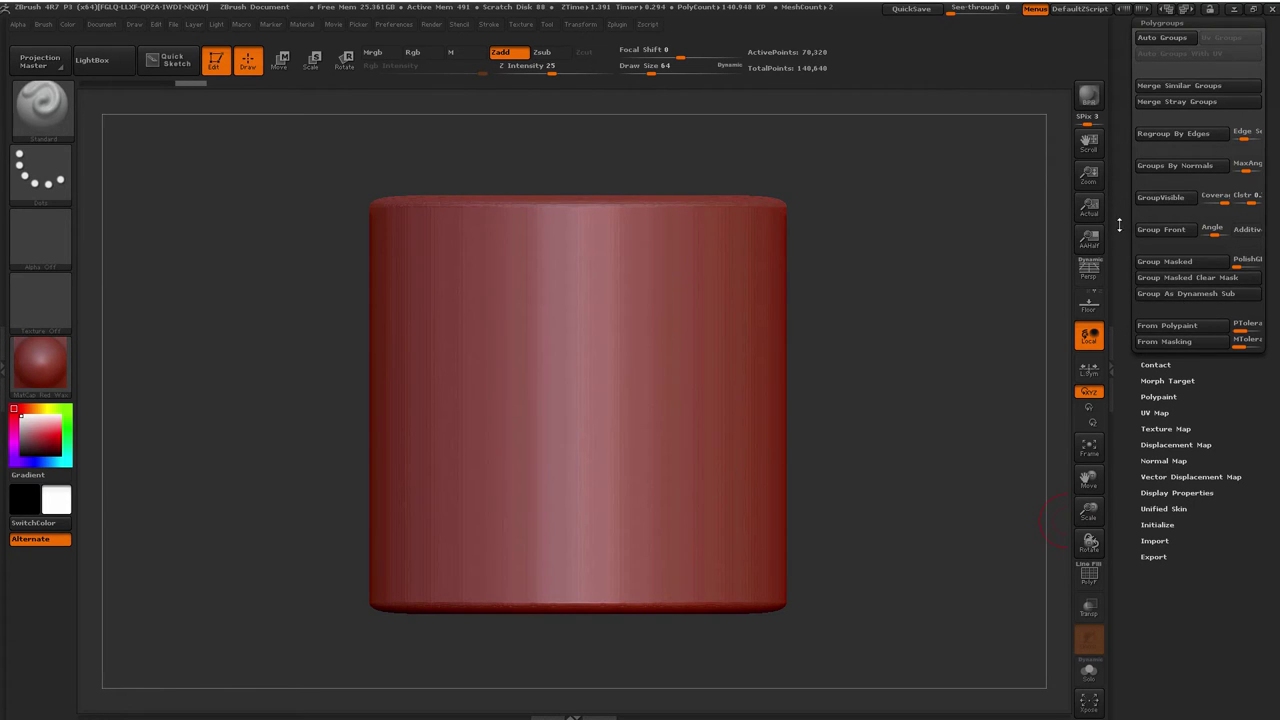
pyautogui.moveTo(1121, 230); pyautogui.dragTo(1121, 392)
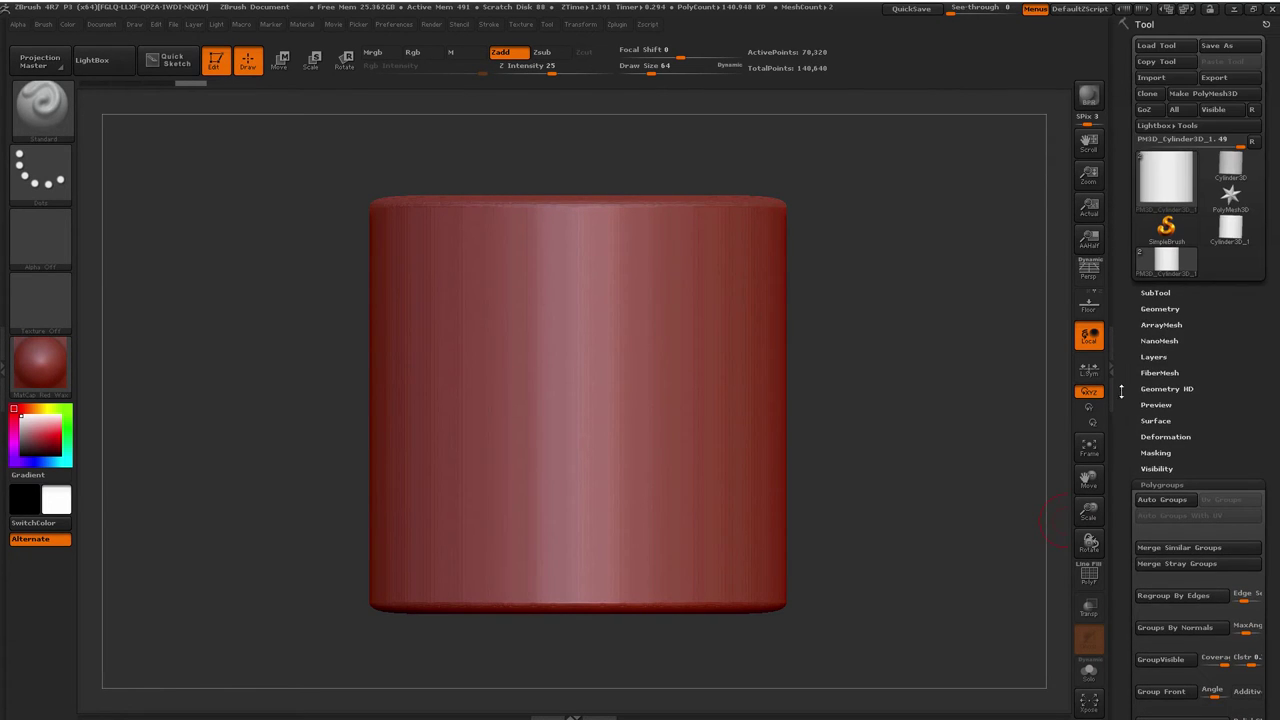
# Stretch the subtractive PM3D_Cylinder3D_1 vertically with a straight transpose line, making it much taller than the other cylinder
pyautogui.click(1155, 292)
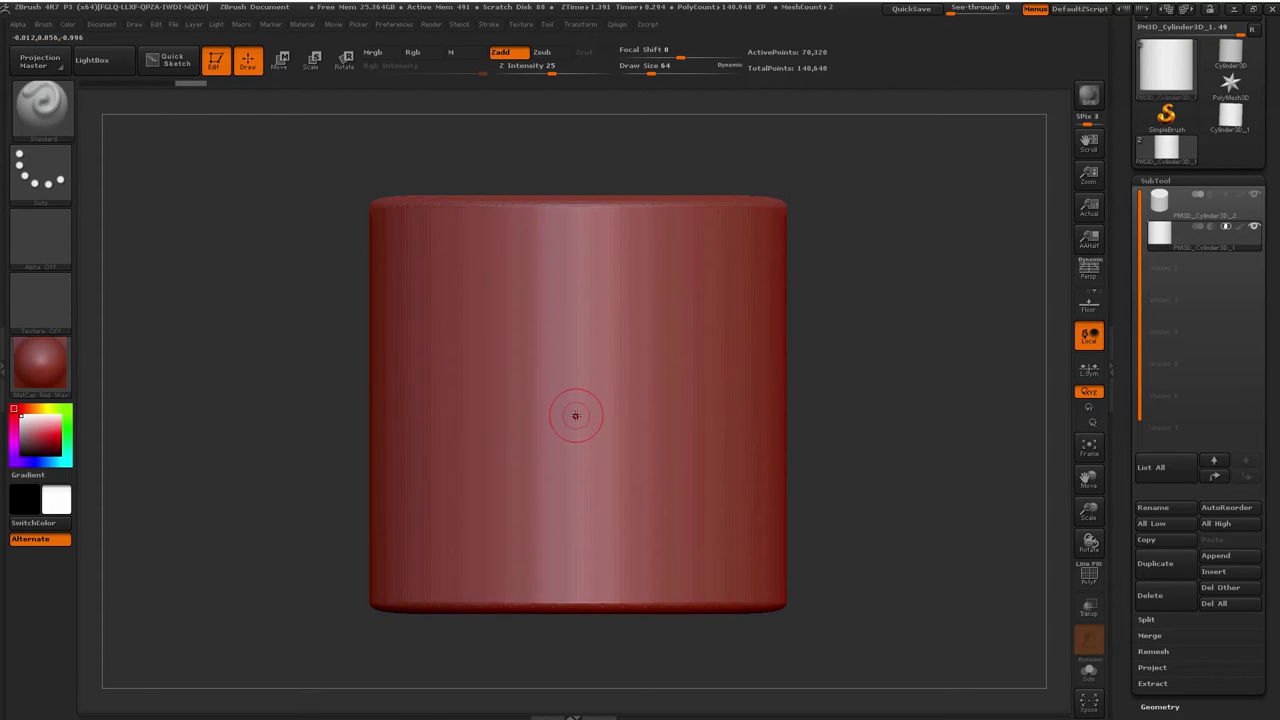
pyautogui.press('w')
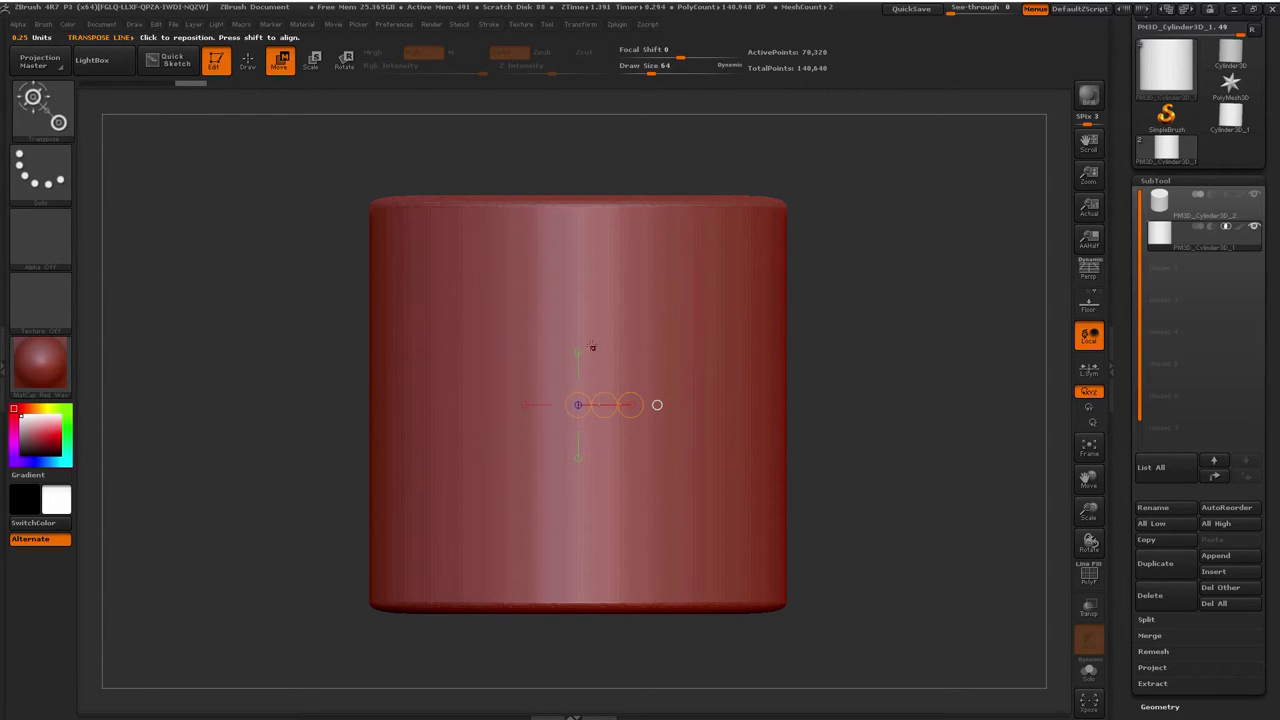
pyautogui.moveTo(588, 345); pyautogui.dragTo(588, 132)
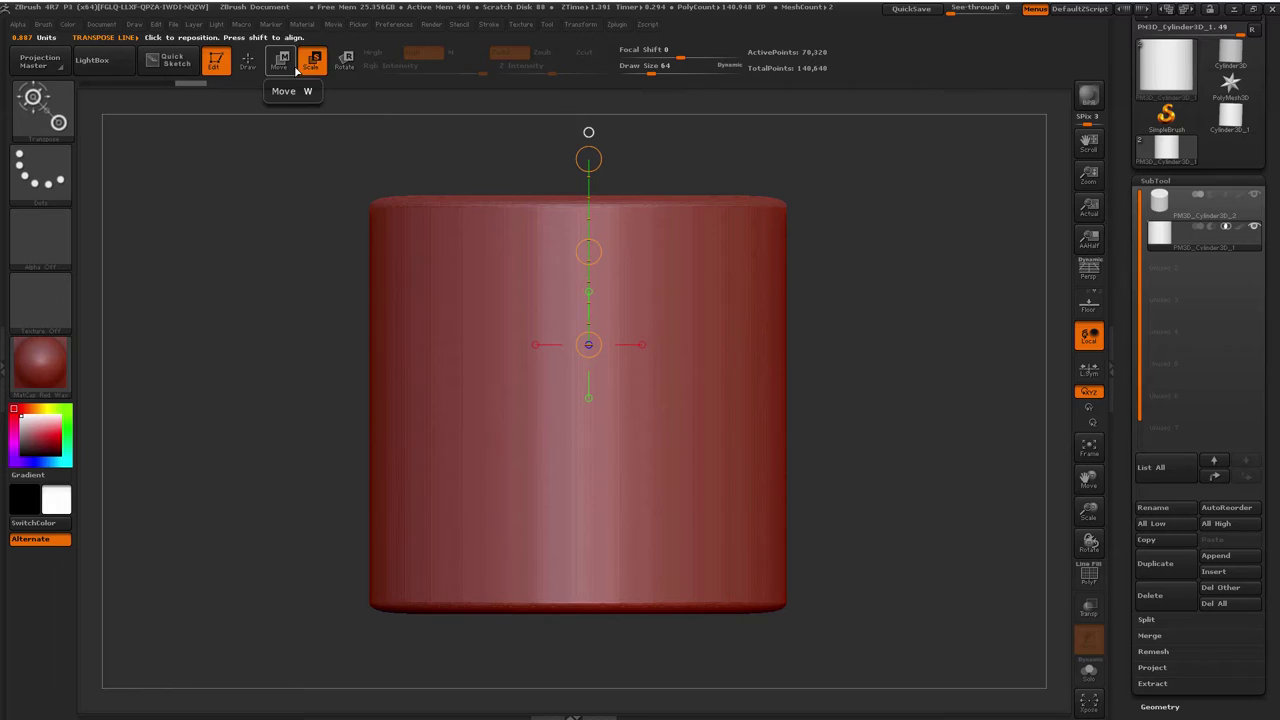
pyautogui.click(344, 60)
pyautogui.press('w')
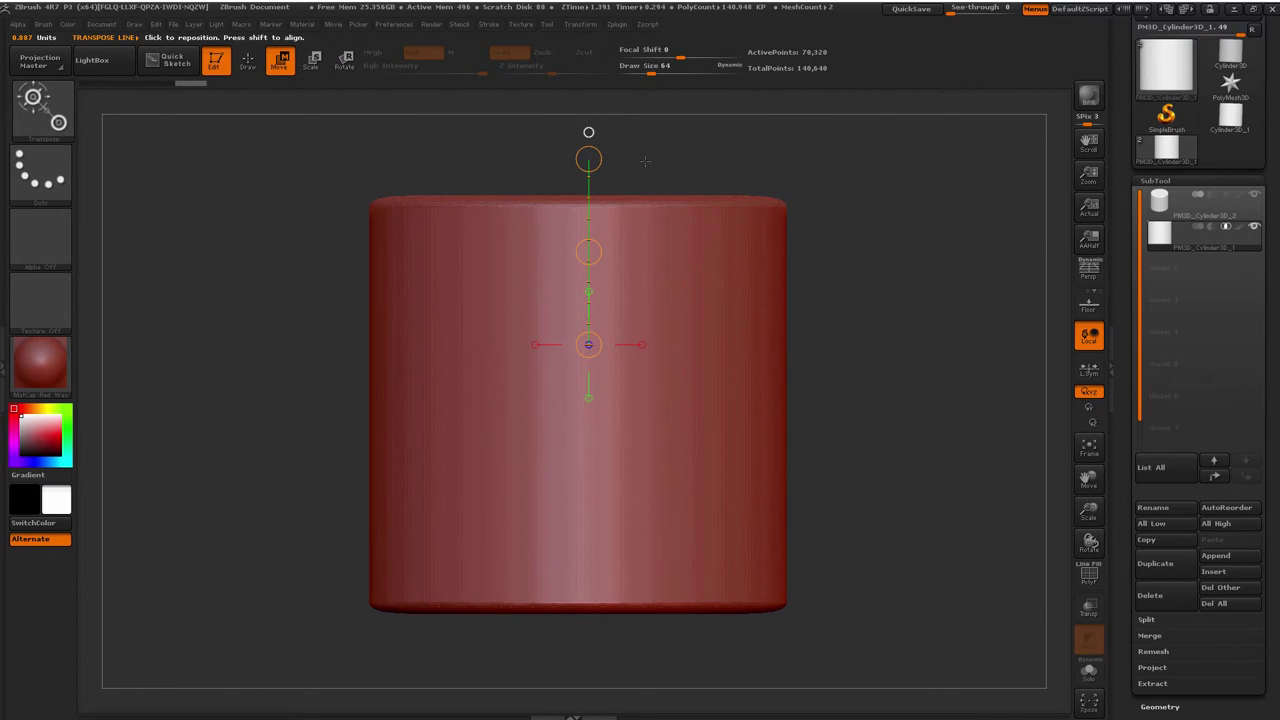
pyautogui.keyDown('ctrl'); pyautogui.moveTo(645, 161); pyautogui.dragTo(620, 139, button='right'); pyautogui.keyUp('ctrl')
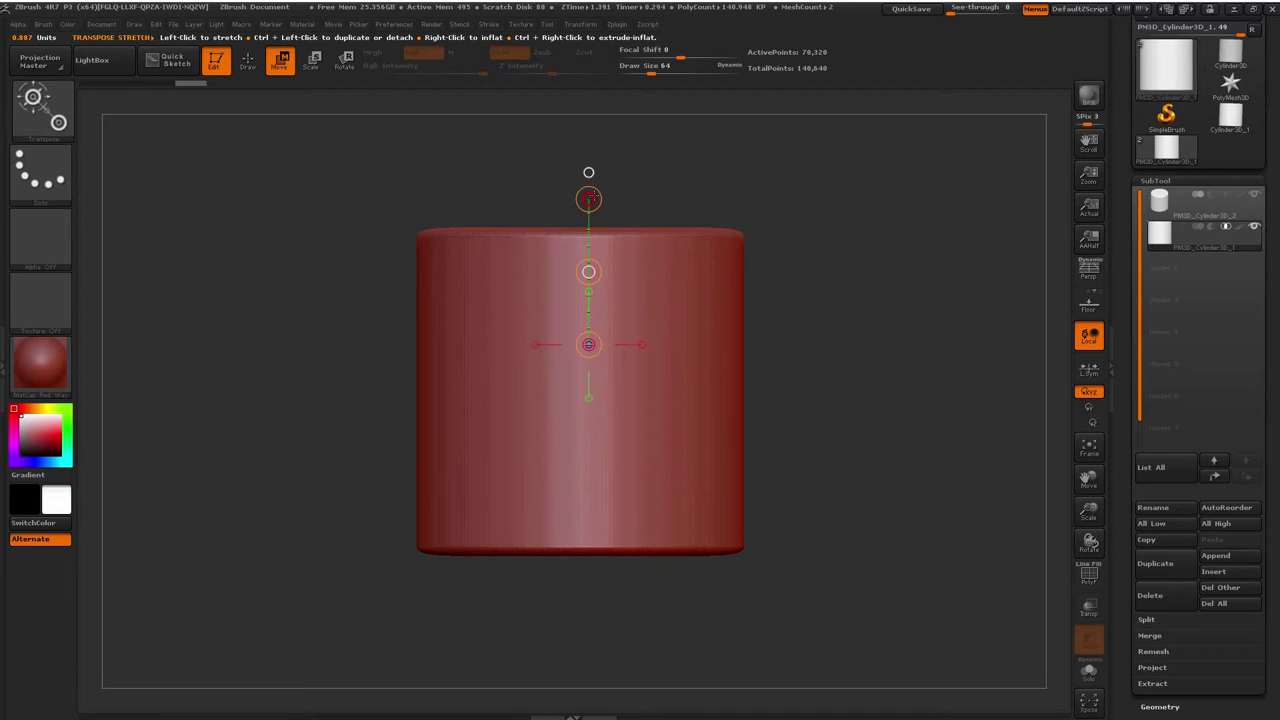
pyautogui.moveTo(588, 199); pyautogui.dragTo(602, 106)
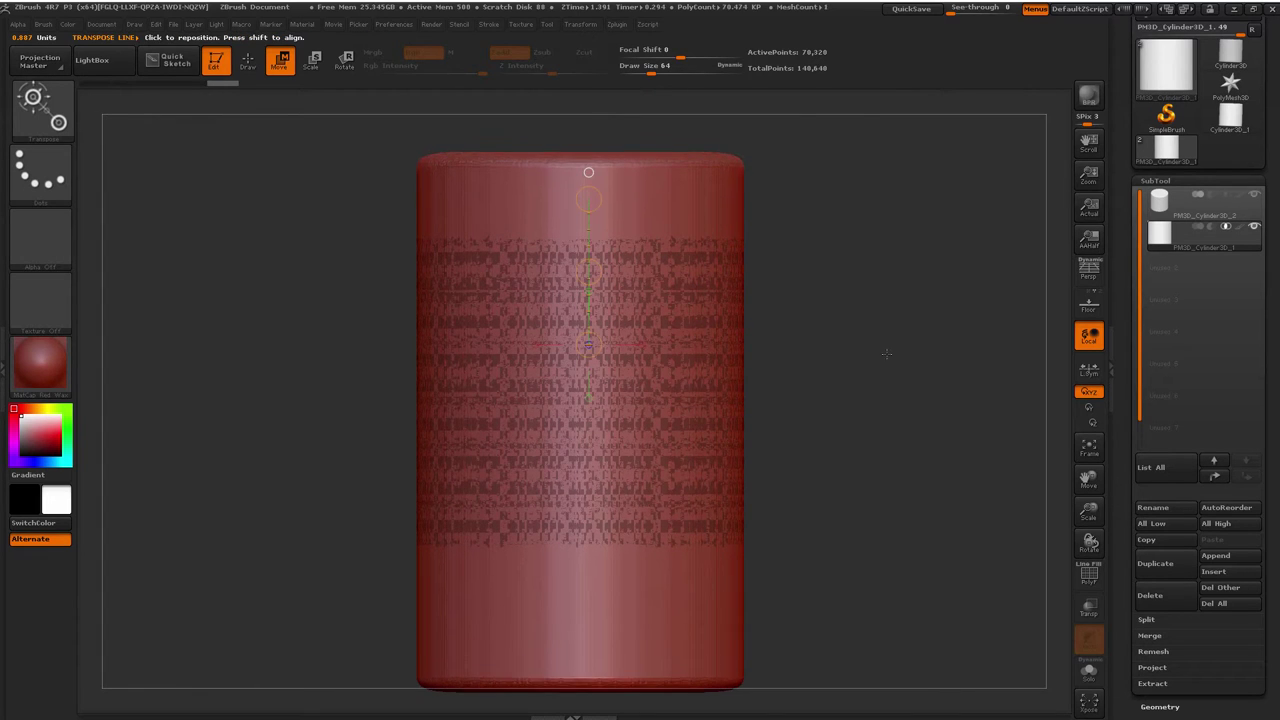
# Viewed from above, scale the subtractive cylinder uniformly to about 70 percent of the outer cylinder's width and centre it inside
pyautogui.moveTo(865, 355); pyautogui.dragTo(886, 394)
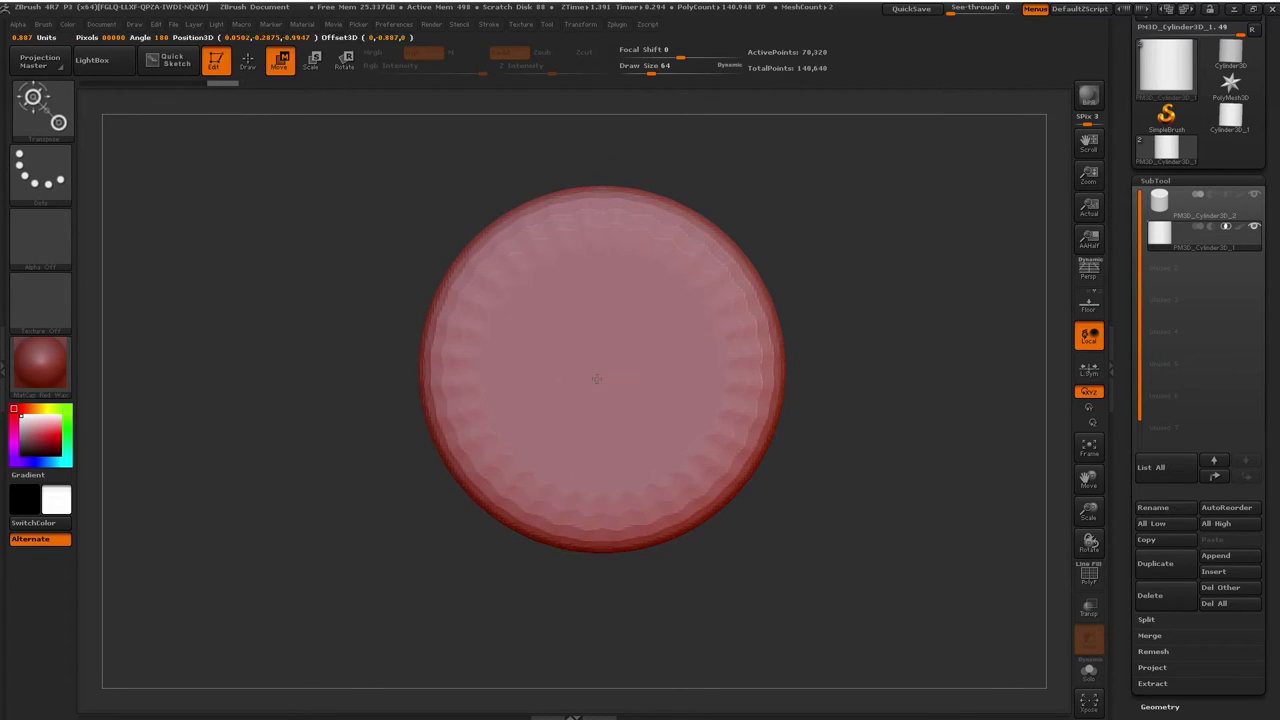
pyautogui.keyDown('shift'); pyautogui.moveTo(599, 380); pyautogui.dragTo(582, 588); pyautogui.keyUp('shift')
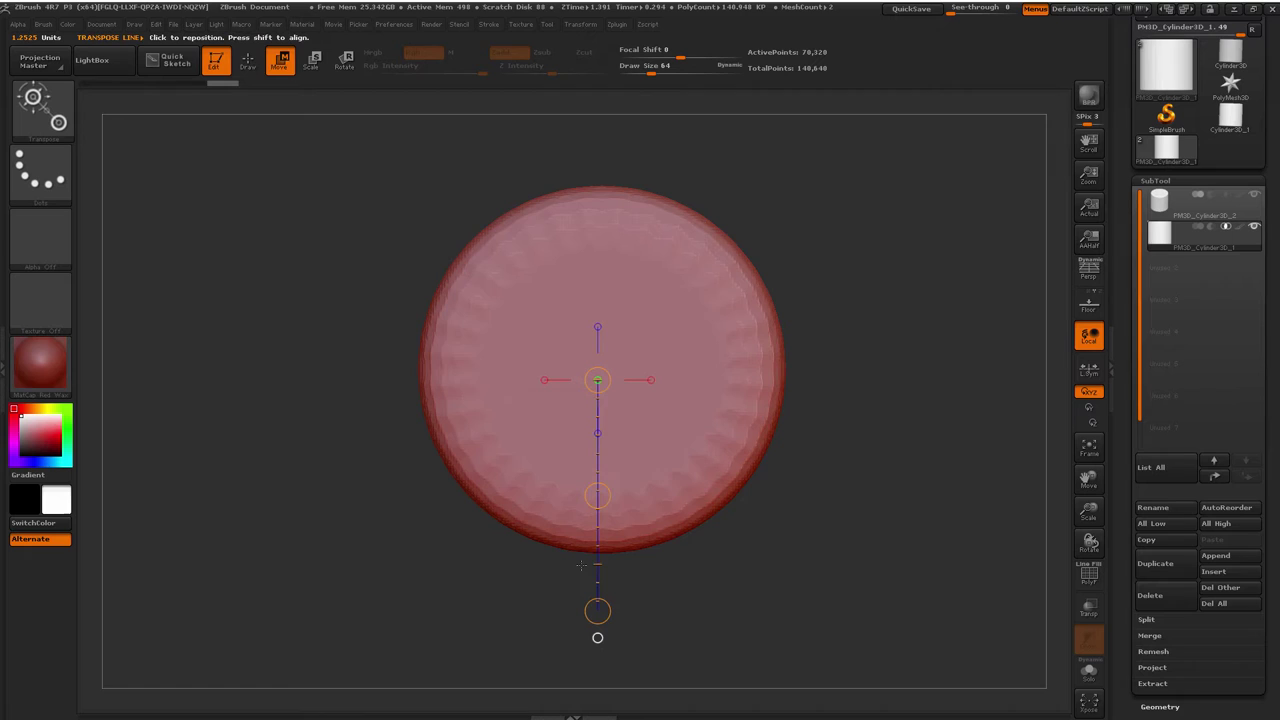
pyautogui.press('e')
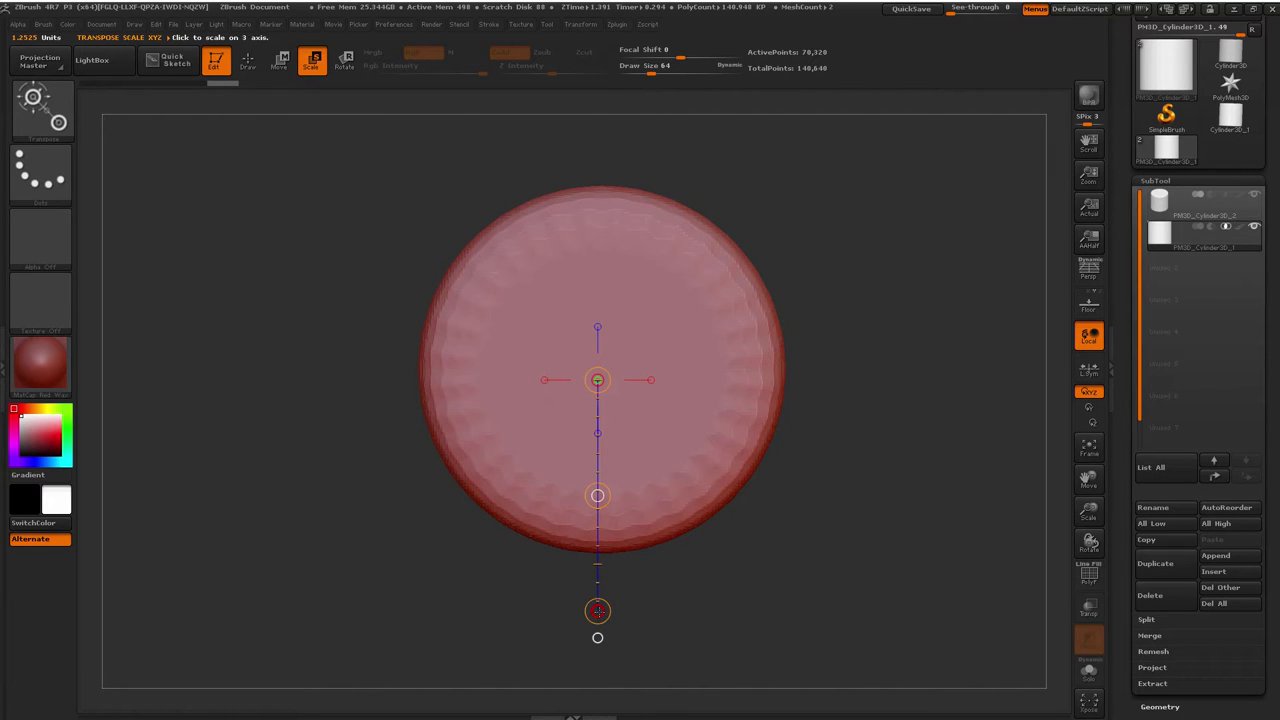
pyautogui.keyDown('ctrl'); pyautogui.moveTo(597, 610); pyautogui.dragTo(676, 490); pyautogui.keyUp('ctrl')
pyautogui.moveTo(597, 610); pyautogui.dragTo(620, 519)
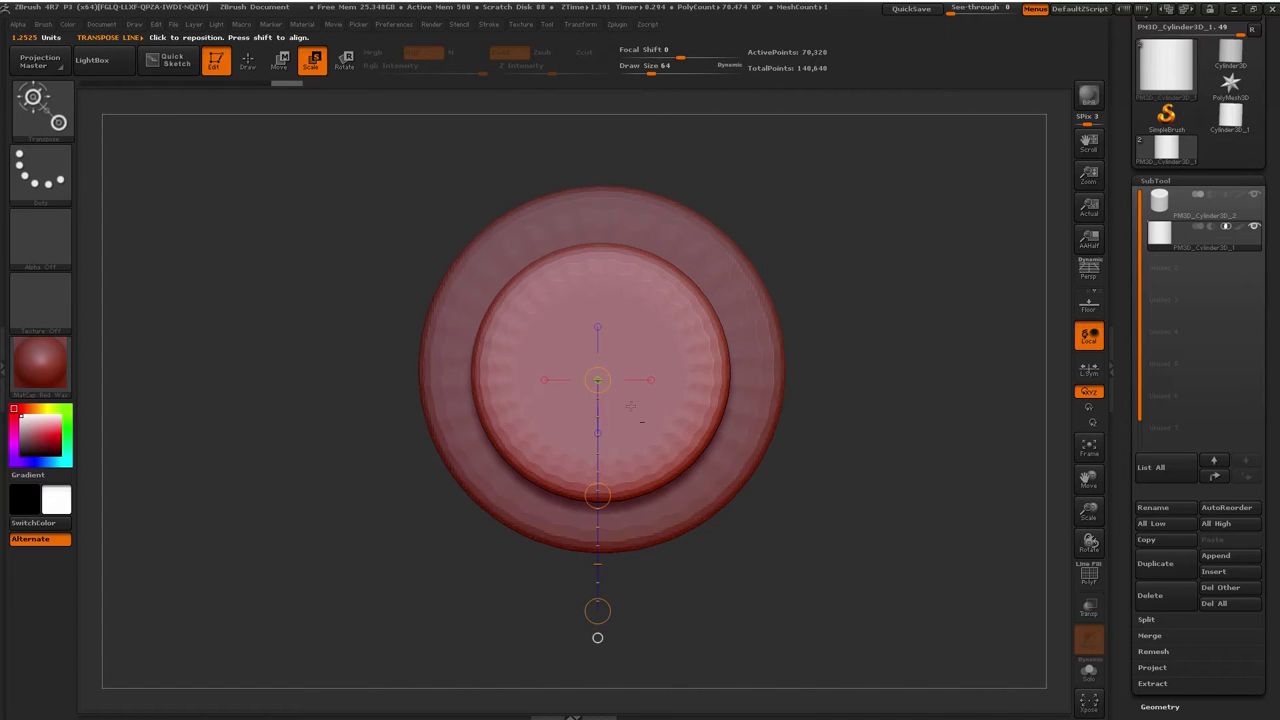
pyautogui.press('w')
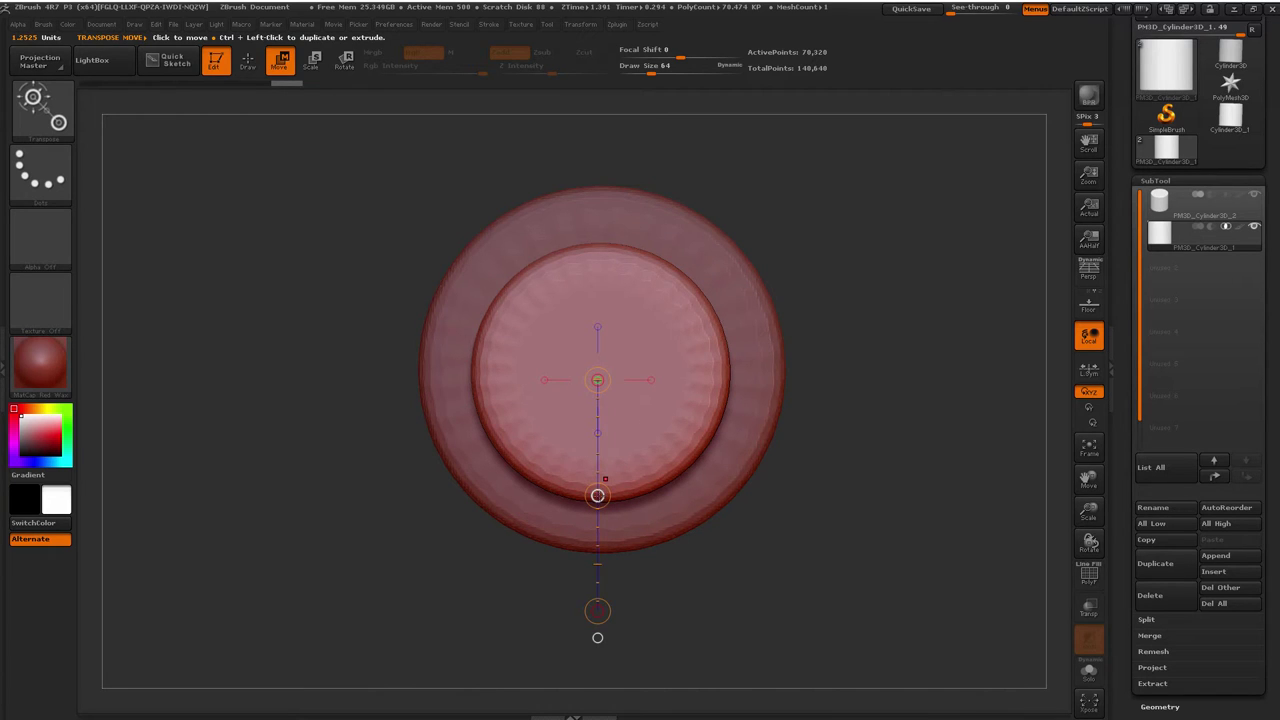
pyautogui.moveTo(598, 495); pyautogui.dragTo(600, 490)
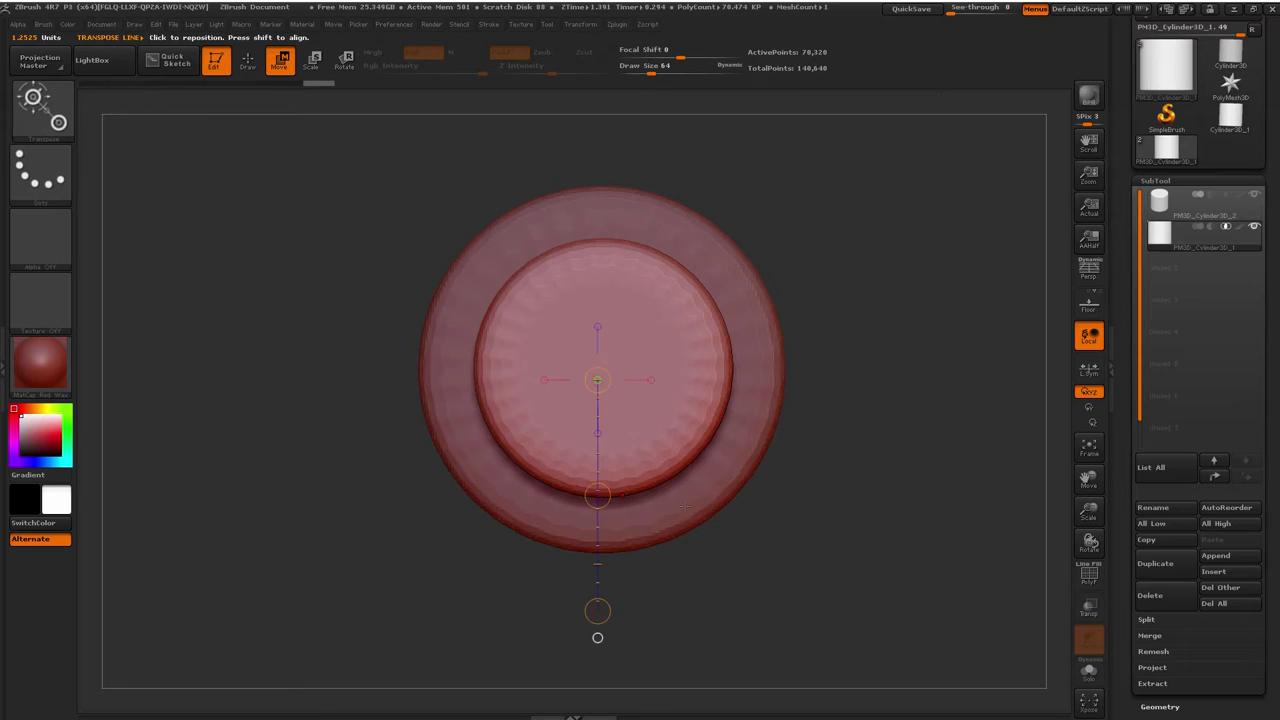
# Move the subtractive cylinder straight down along its vertical axis until it protrudes from both ends of the outer cylinder
pyautogui.moveTo(848, 520); pyautogui.dragTo(794, 371)
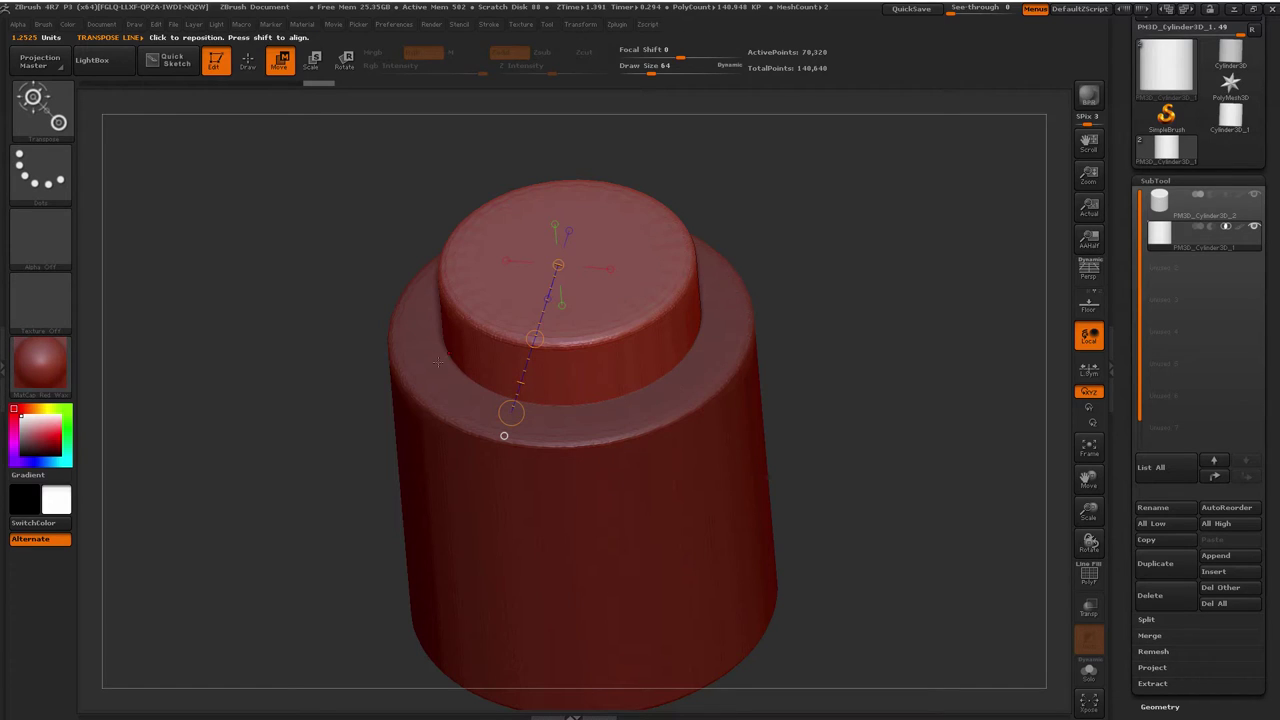
pyautogui.moveTo(842, 387)
pyautogui.mouseDown()
pyautogui.moveTo(880, 374)
pyautogui.moveTo(857, 282)
pyautogui.moveTo(858, 296)
pyautogui.moveTo(810, 249)
pyautogui.mouseUp()
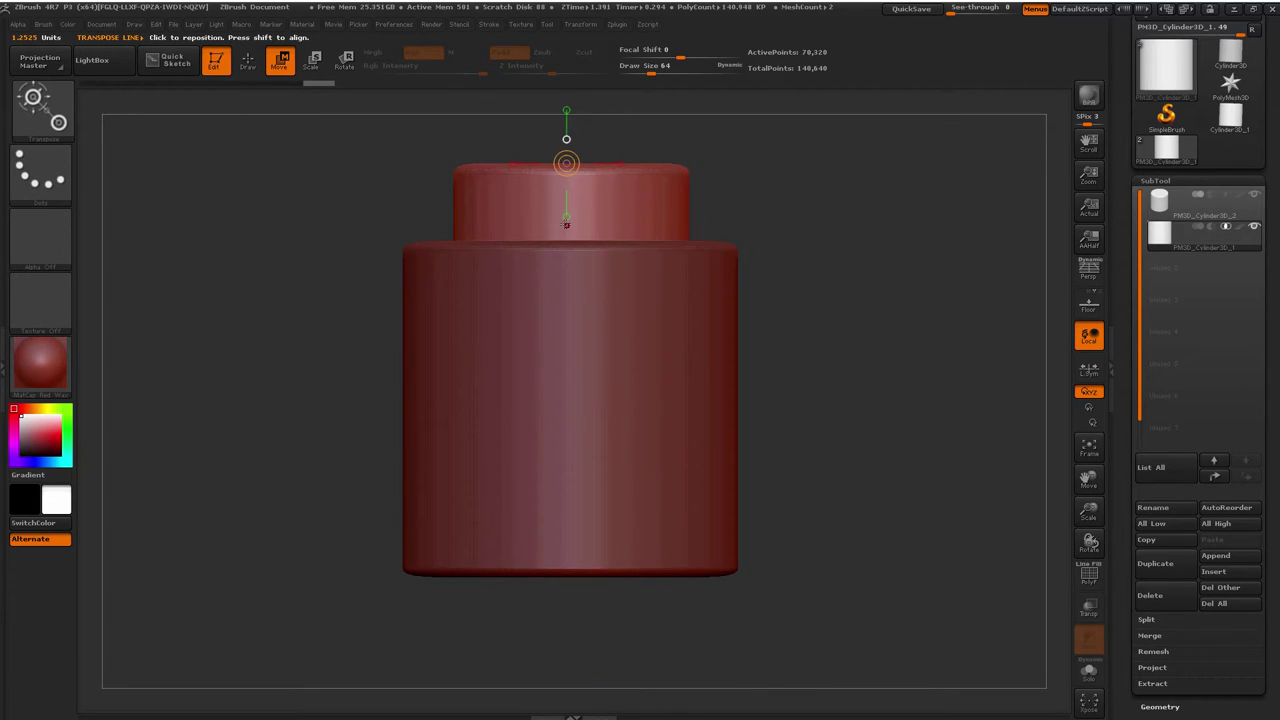
pyautogui.moveTo(567, 216); pyautogui.dragTo(566, 374)
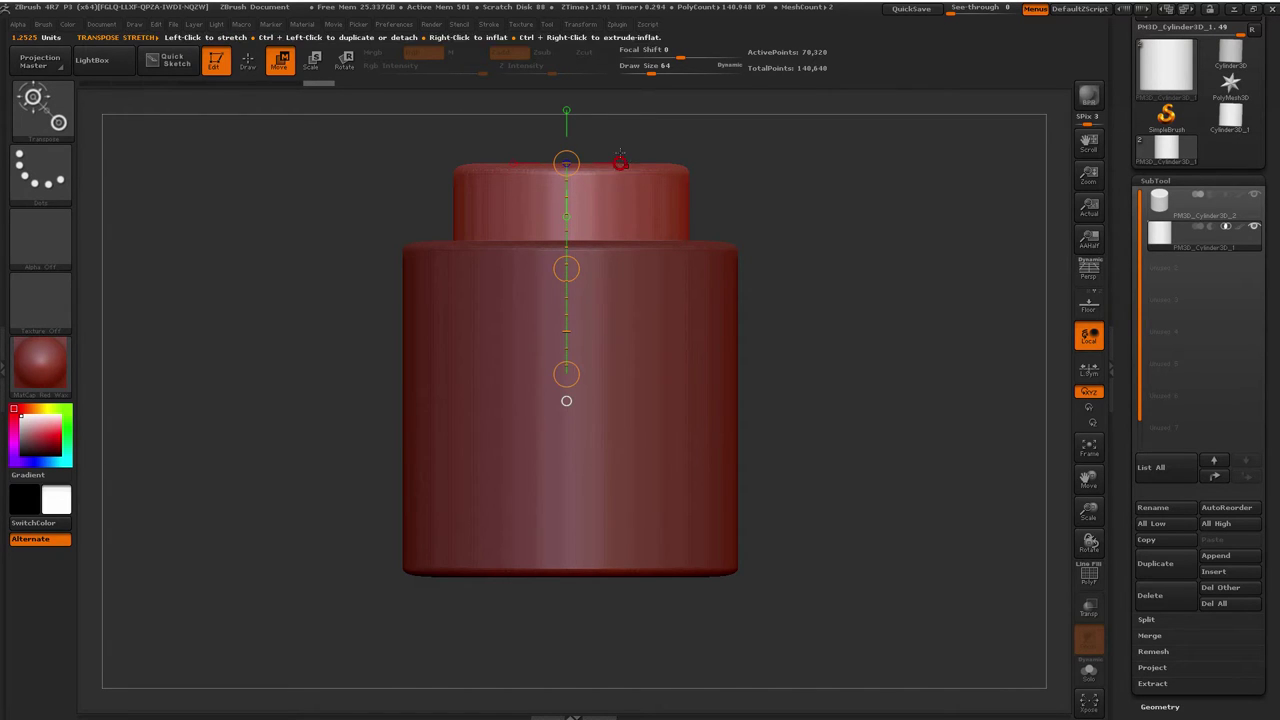
pyautogui.click(514, 163)
pyautogui.click(621, 162)
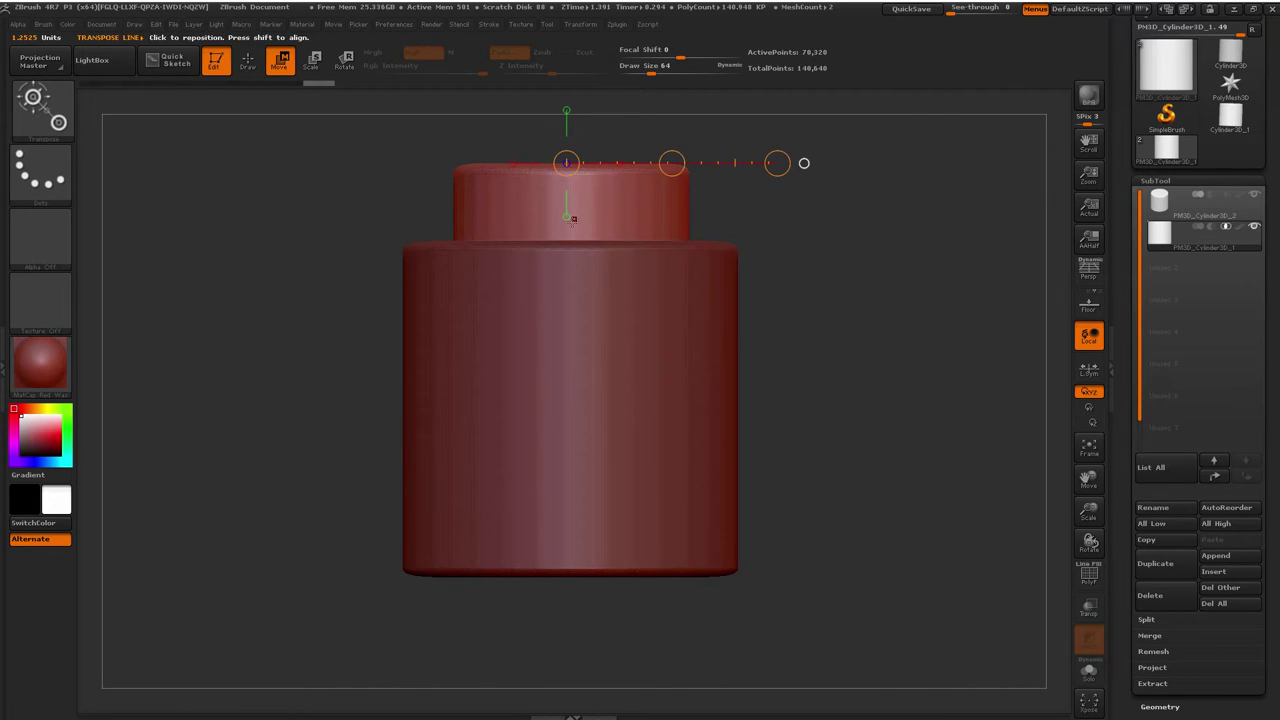
pyautogui.click(567, 217)
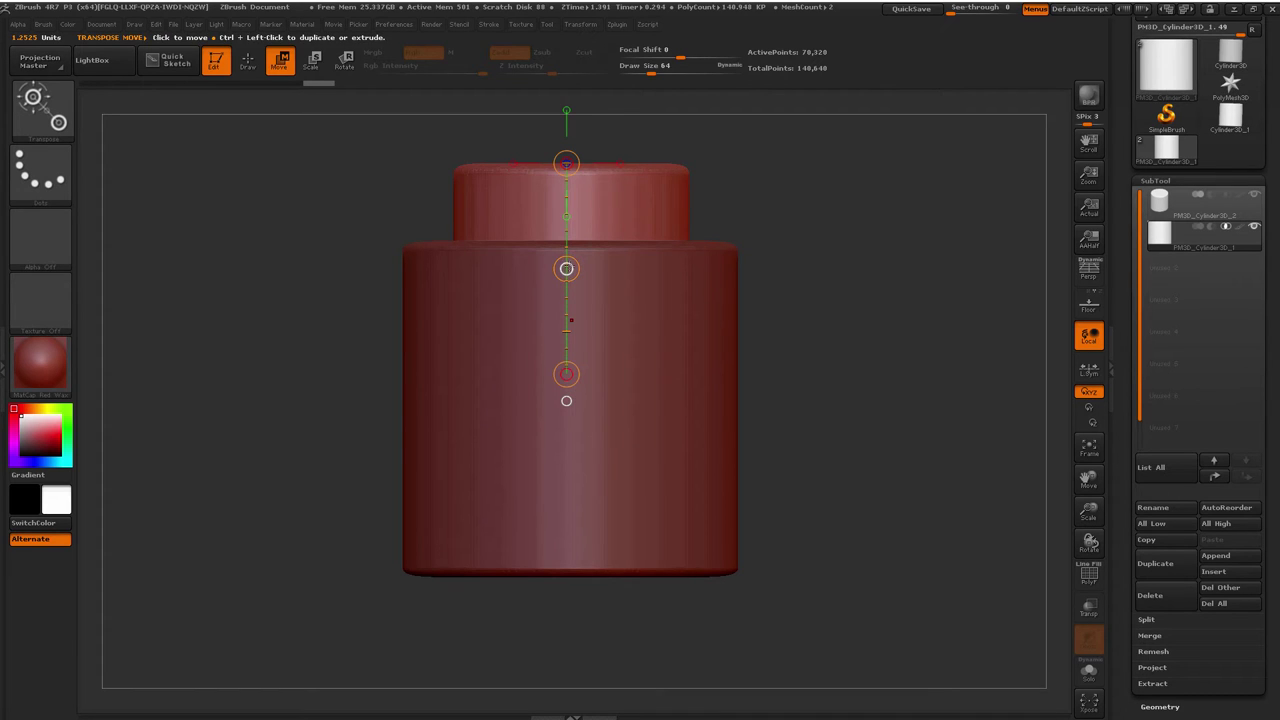
pyautogui.moveTo(566, 268); pyautogui.dragTo(580, 310)
pyautogui.moveTo(774, 353); pyautogui.dragTo(826, 302)
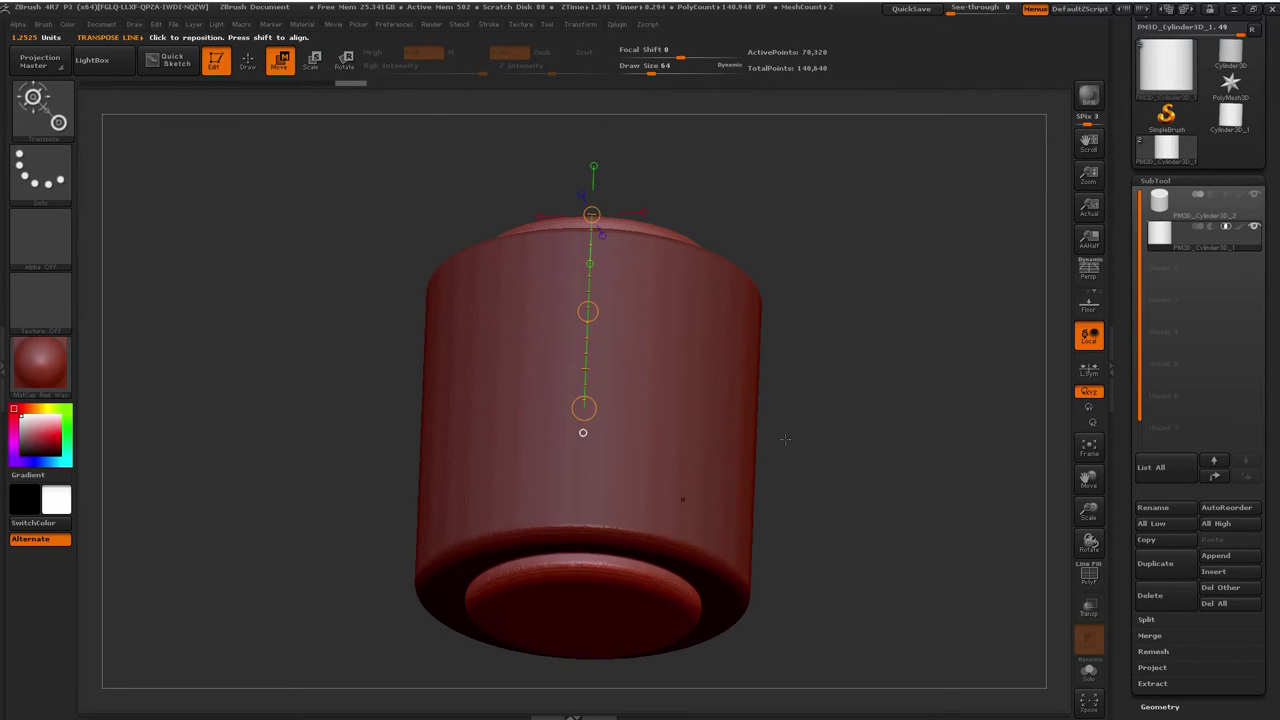
pyautogui.moveTo(810, 256); pyautogui.dragTo(826, 338)
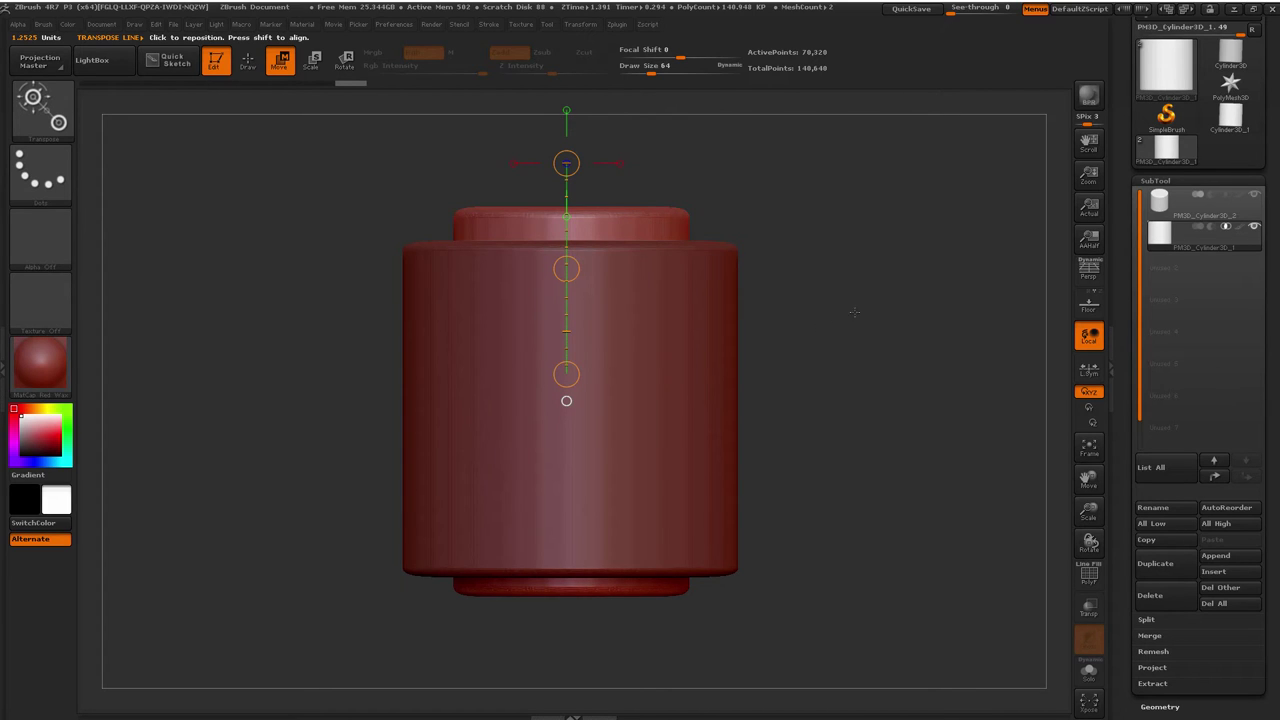
# Make the outer cylinder PM3D_Cylinder3D_2 active and merge it down with PM3D_Cylinder3D_1 into one subtool
pyautogui.click(1184, 206)
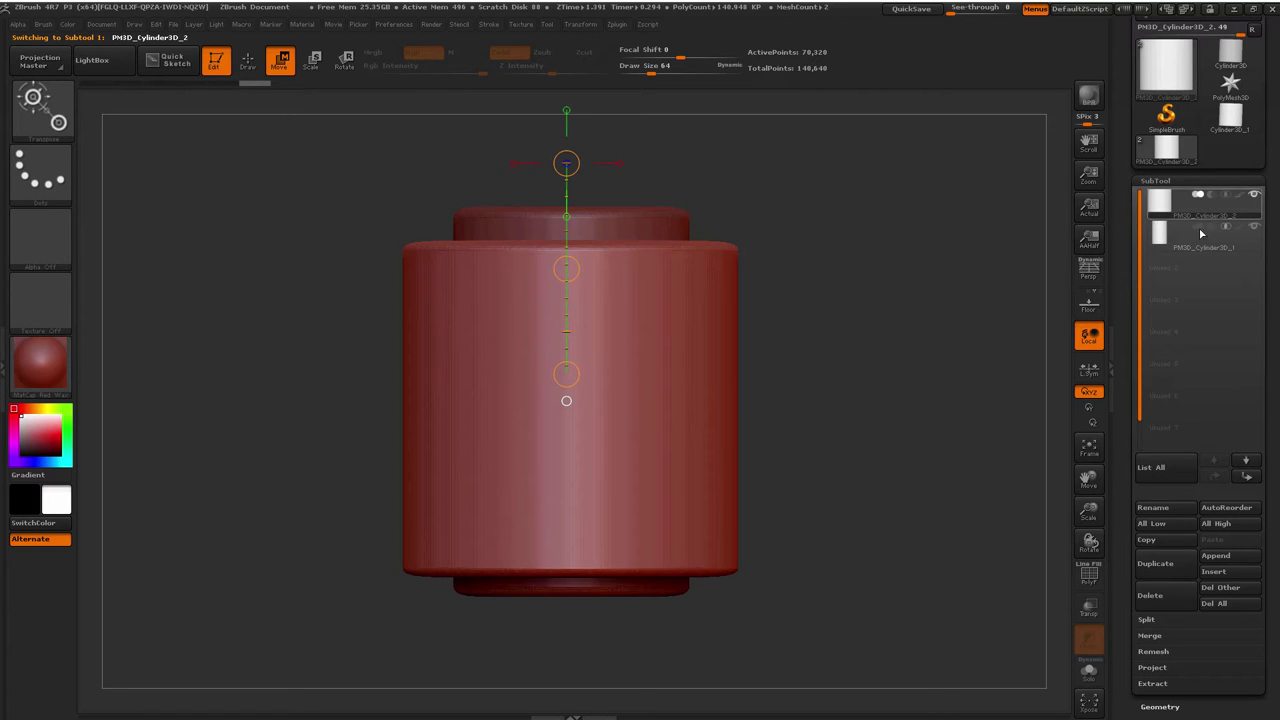
pyautogui.moveTo(1228, 232)
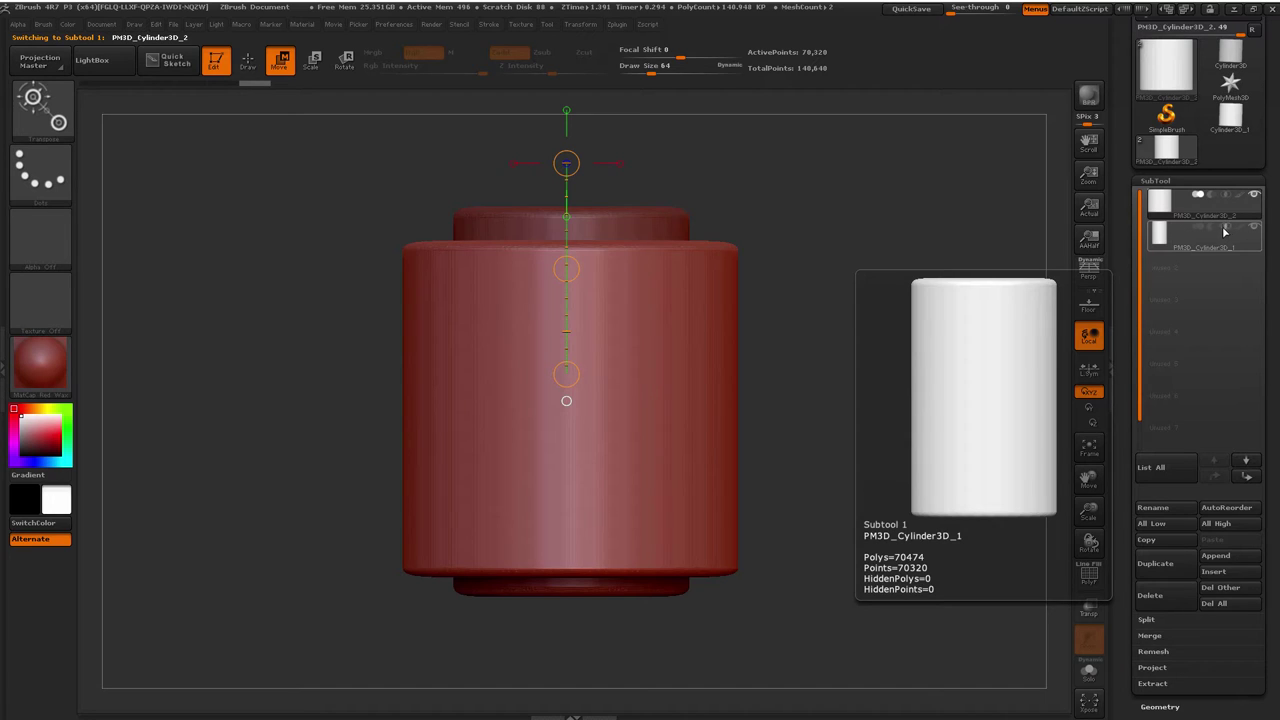
pyautogui.moveTo(1126, 553); pyautogui.dragTo(1128, 509)
pyautogui.click(1160, 587)
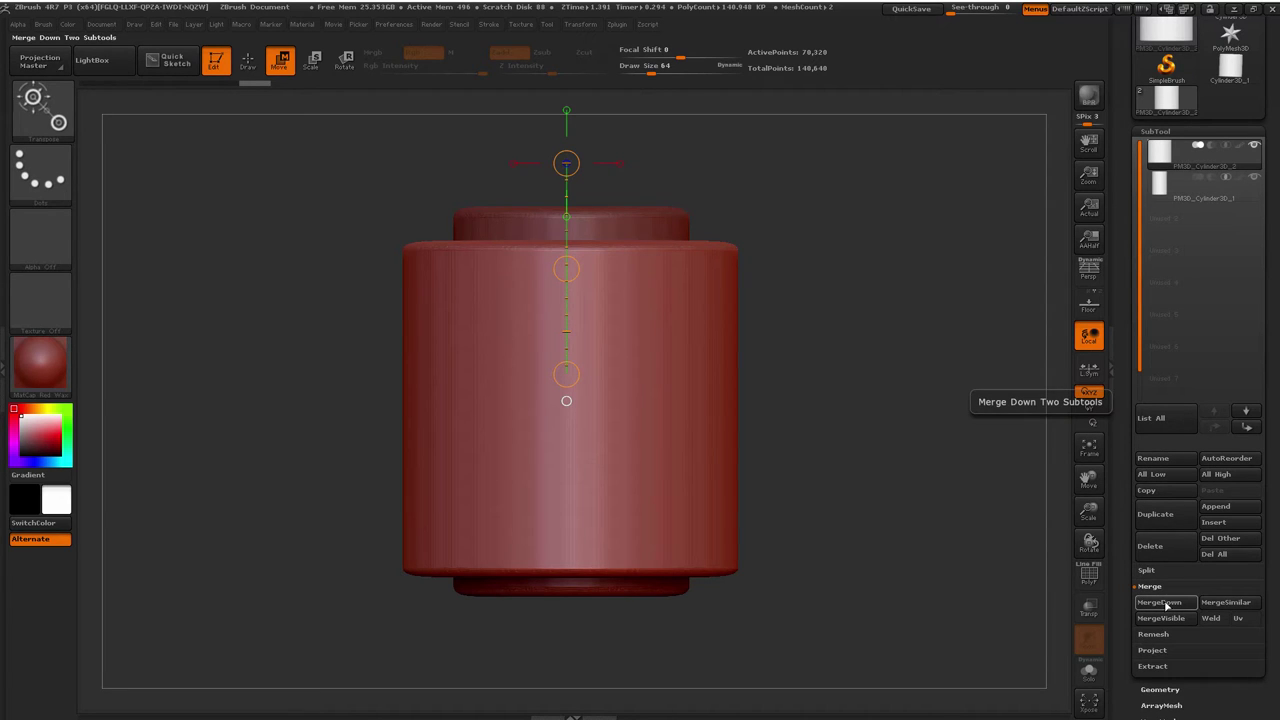
pyautogui.click(1168, 603)
pyautogui.click(1030, 631)
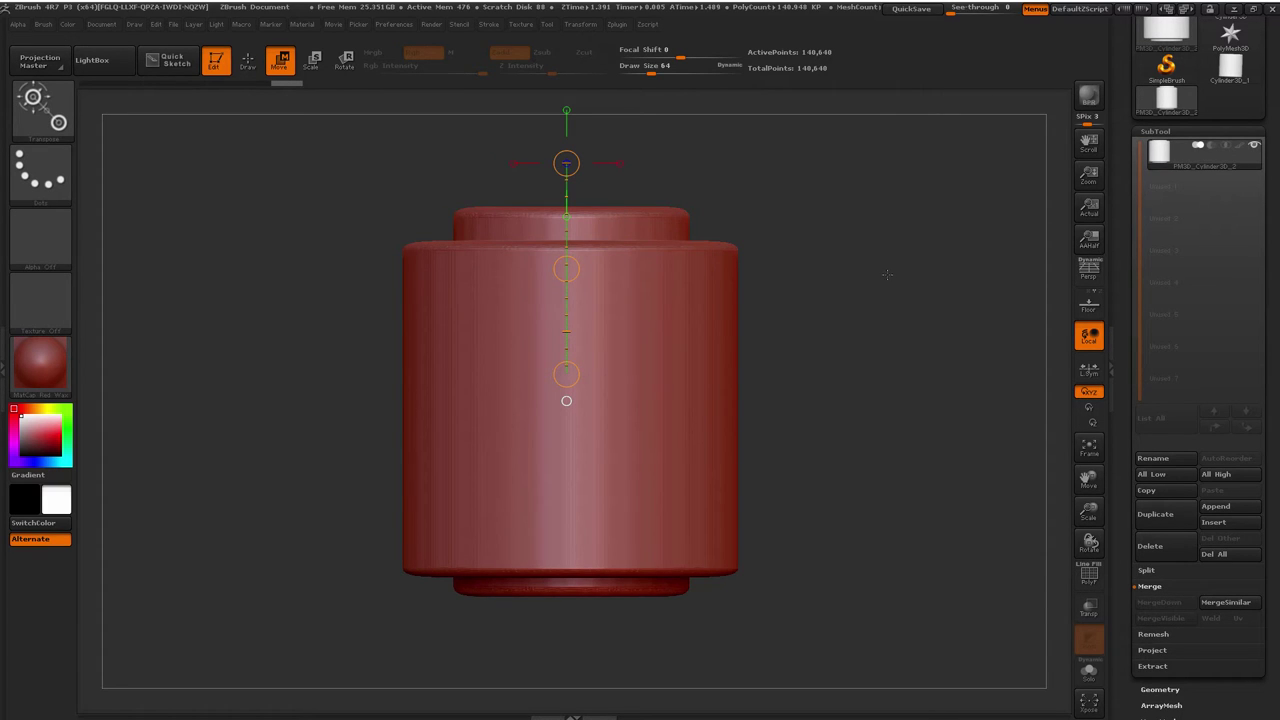
# Remesh the merged subtool with DynaMesh to subtract the inner cylinder and hollow out the wall
pyautogui.moveTo(886, 274); pyautogui.dragTo(893, 248)
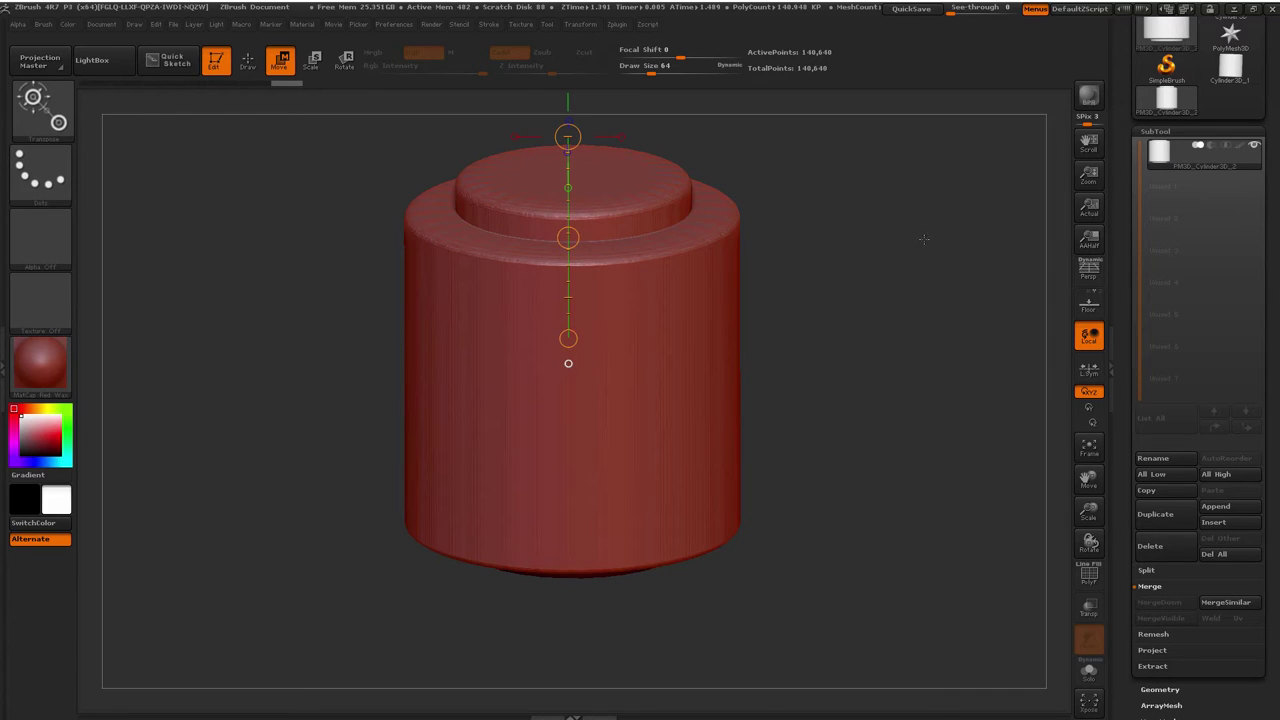
pyautogui.press('ctrl')
pyautogui.keyDown('ctrl'); pyautogui.keyDown('shift'); pyautogui.moveTo(937, 232); pyautogui.dragTo(924, 271); pyautogui.keyUp('shift'); pyautogui.keyUp('ctrl')
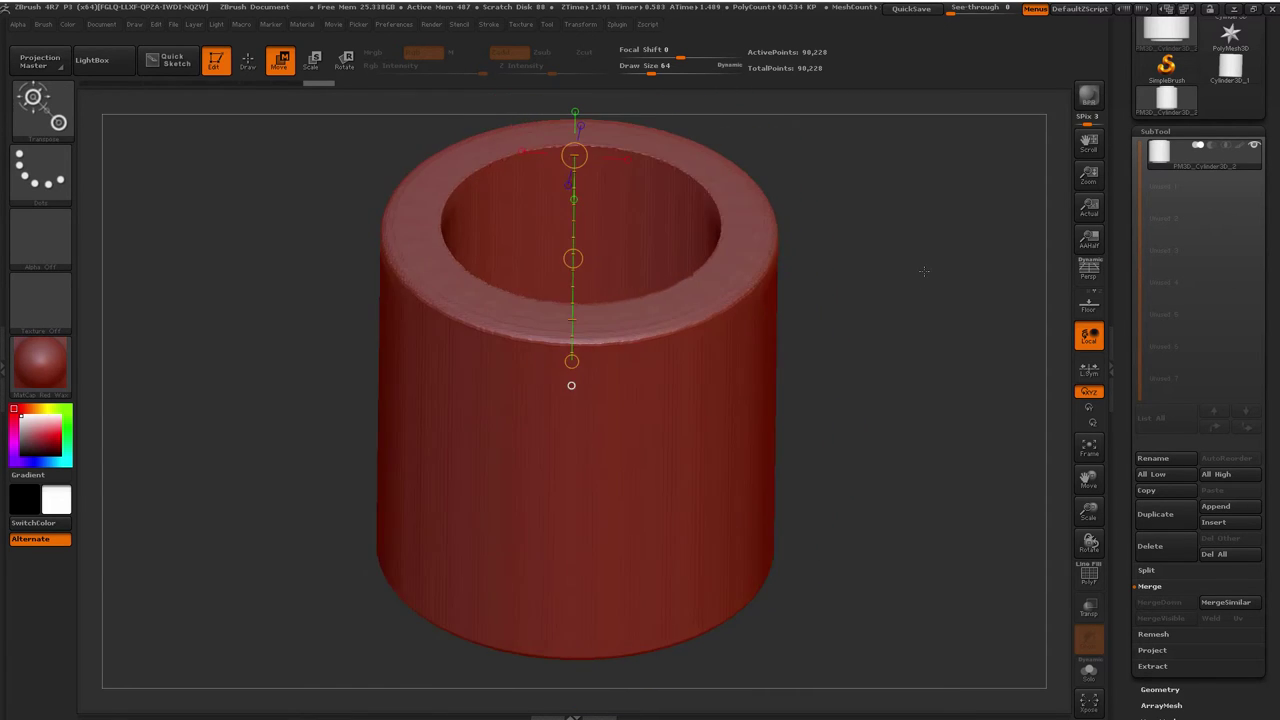
# Inspect the hollow cylinder's topology in wireframe, and switch to Photoshop to view the Untitled-2 document
pyautogui.hotkey('shift', 'f')
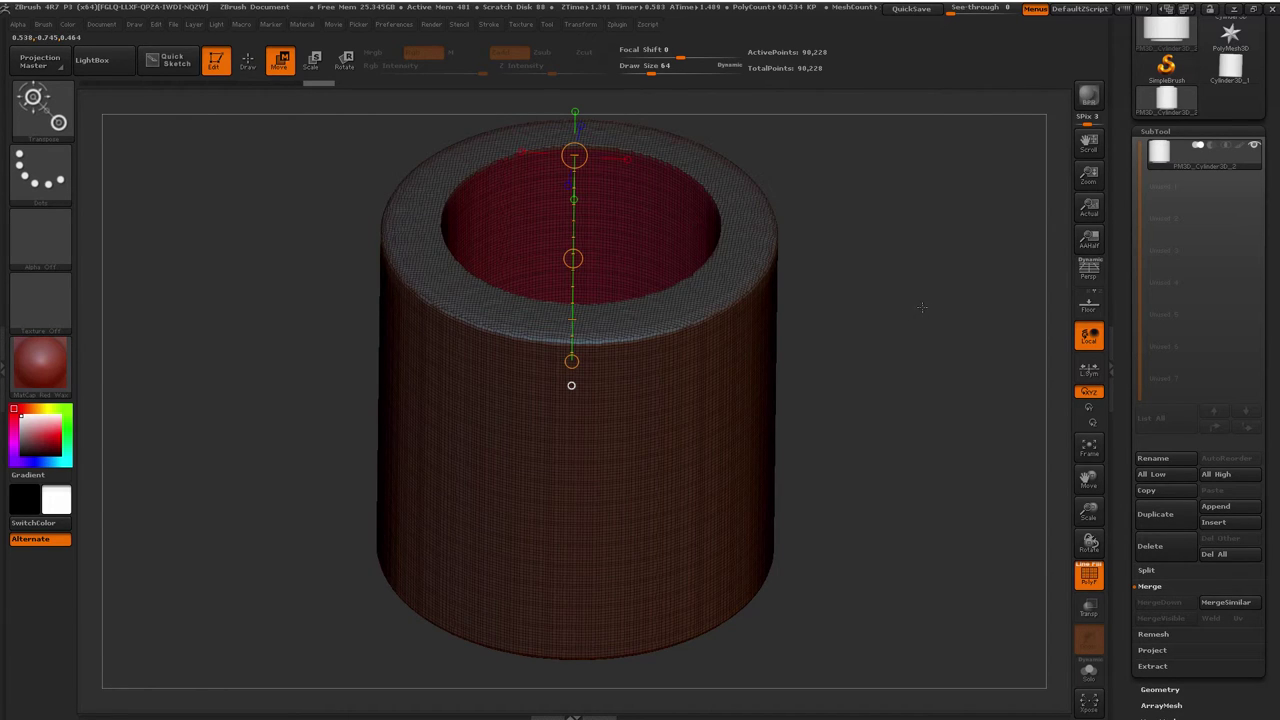
pyautogui.moveTo(907, 325); pyautogui.dragTo(909, 291)
pyautogui.keyDown('ctrl'); pyautogui.moveTo(909, 291); pyautogui.dragTo(954, 334, button='right'); pyautogui.keyUp('ctrl')
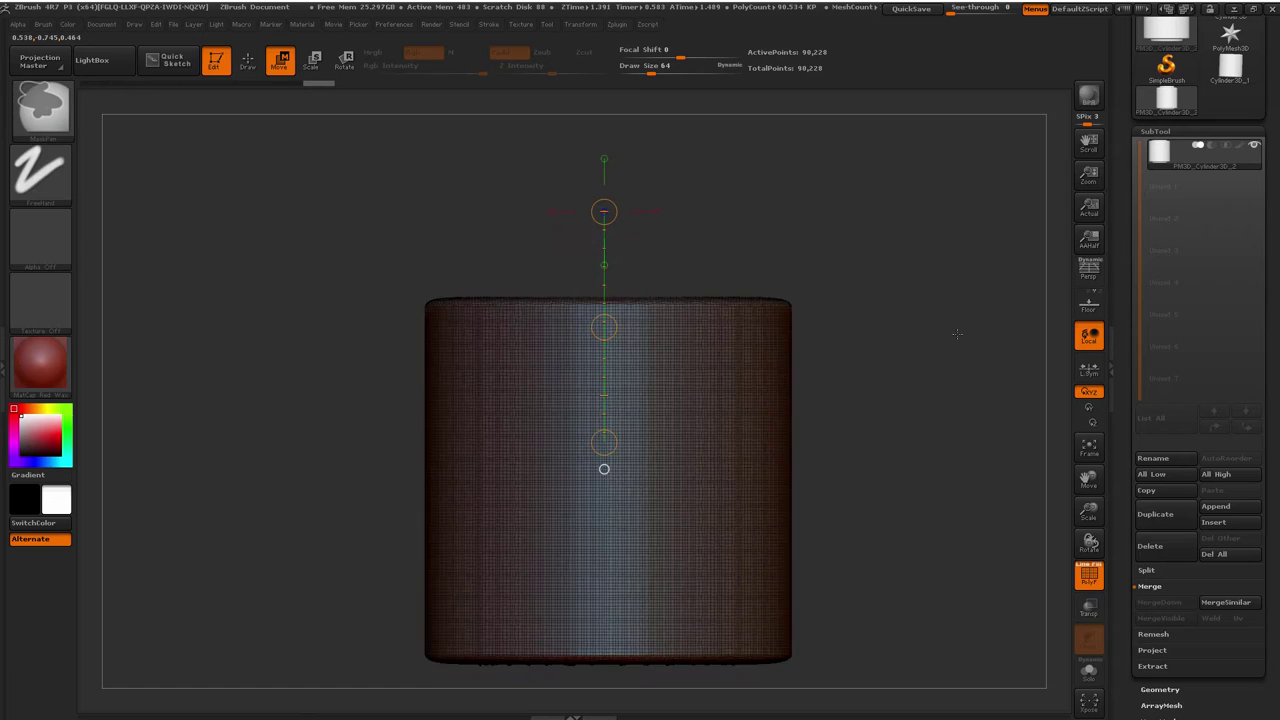
pyautogui.keyDown('alt'); pyautogui.moveTo(907, 328); pyautogui.dragTo(894, 286); pyautogui.keyUp('alt')
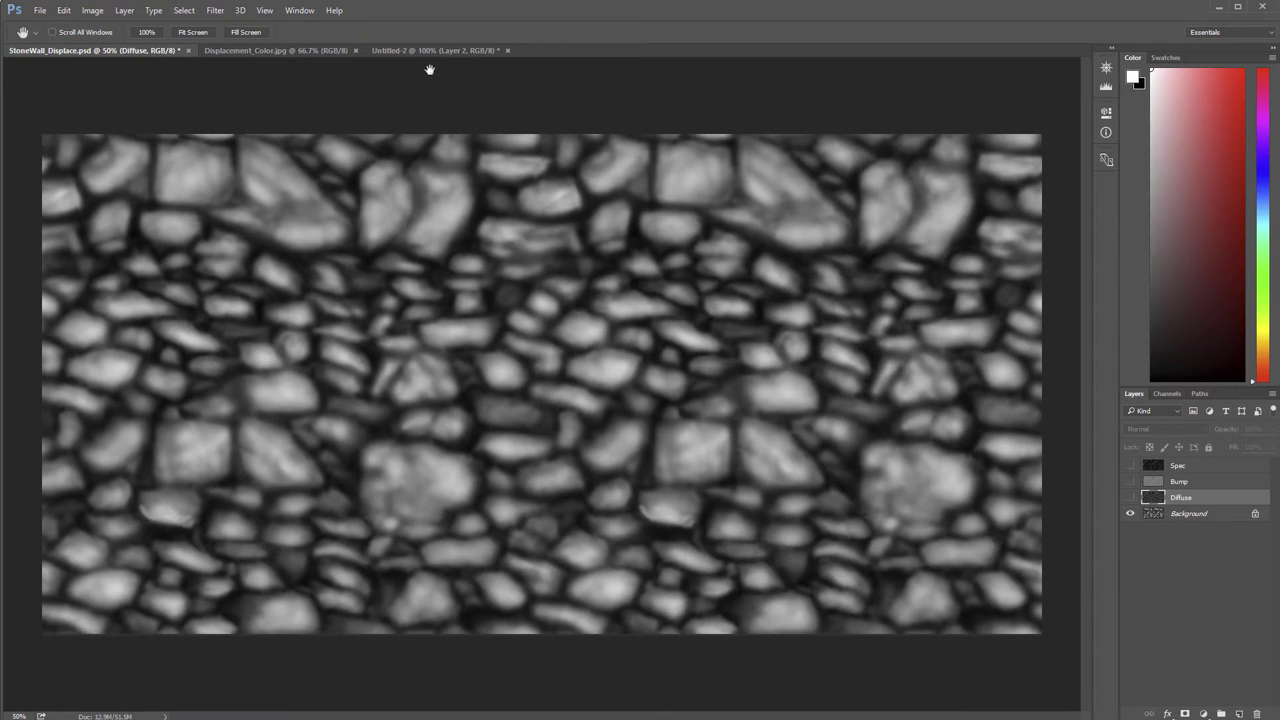
pyautogui.click(440, 50)
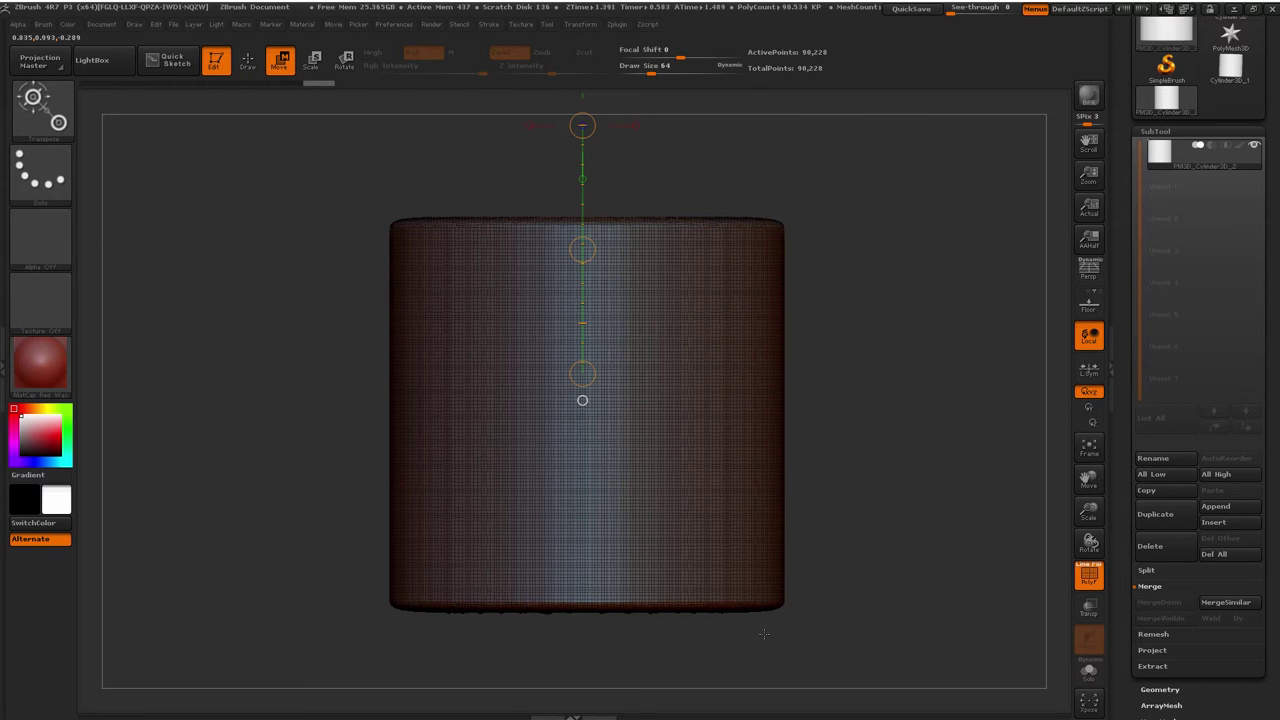
# Mask the bottom rim of the hollow cylinder with a rectangular mask, inspect it from below, and clear the mask
pyautogui.press('ctrl')
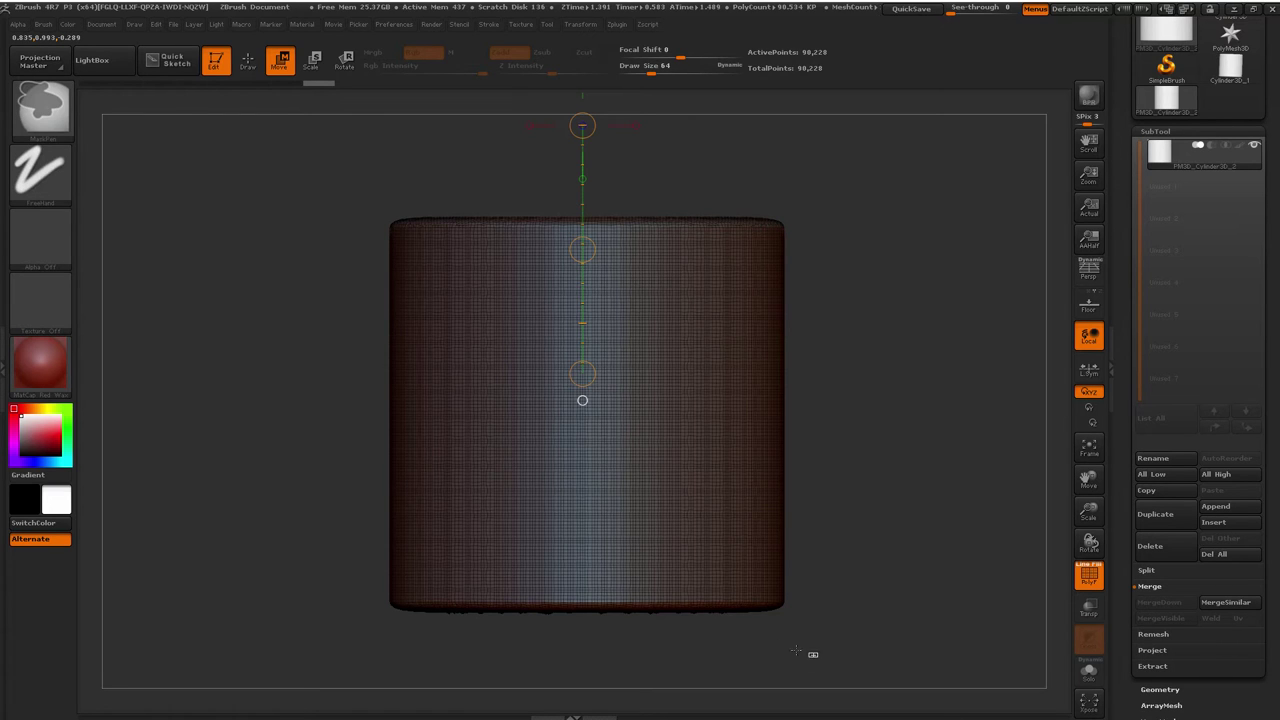
pyautogui.keyDown('ctrl'); pyautogui.moveTo(817, 657); pyautogui.dragTo(371, 598); pyautogui.keyUp('ctrl')
pyautogui.moveTo(857, 554); pyautogui.dragTo(823, 540)
pyautogui.keyDown('alt'); pyautogui.moveTo(844, 483); pyautogui.dragTo(854, 368); pyautogui.keyUp('alt')
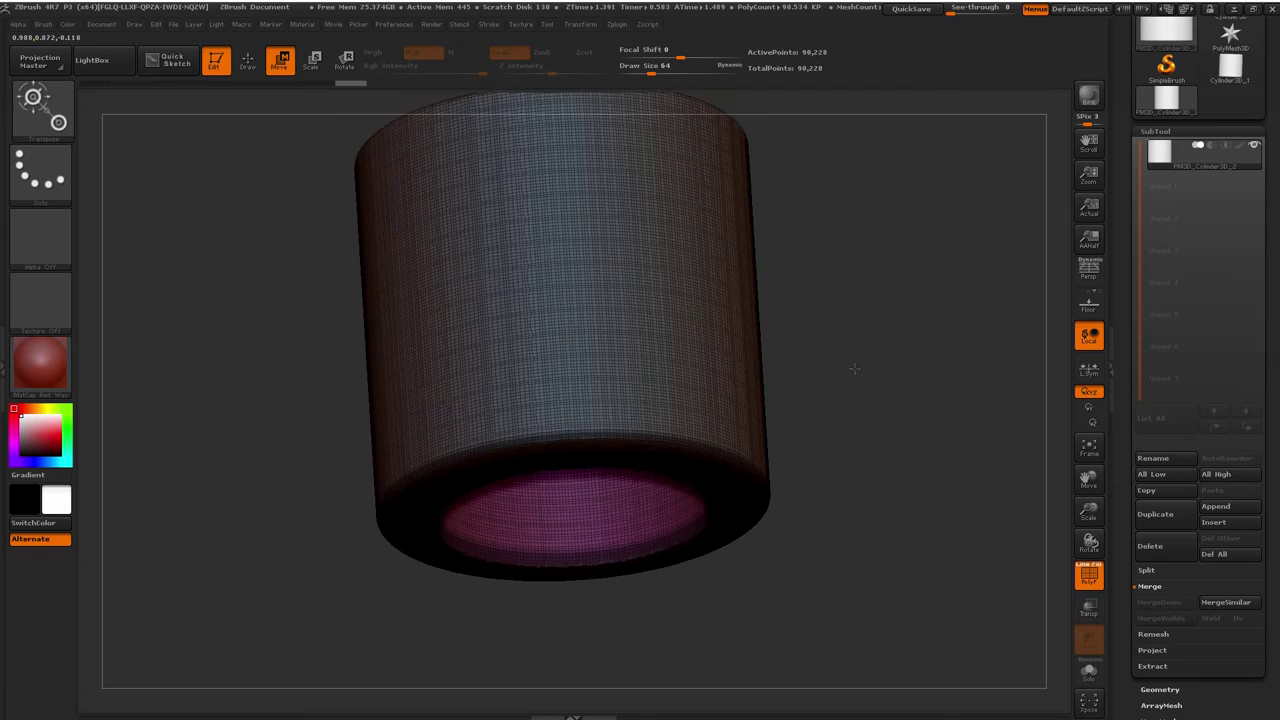
pyautogui.keyDown('ctrl'); pyautogui.moveTo(855, 368); pyautogui.dragTo(901, 378, button='right'); pyautogui.keyUp('ctrl')
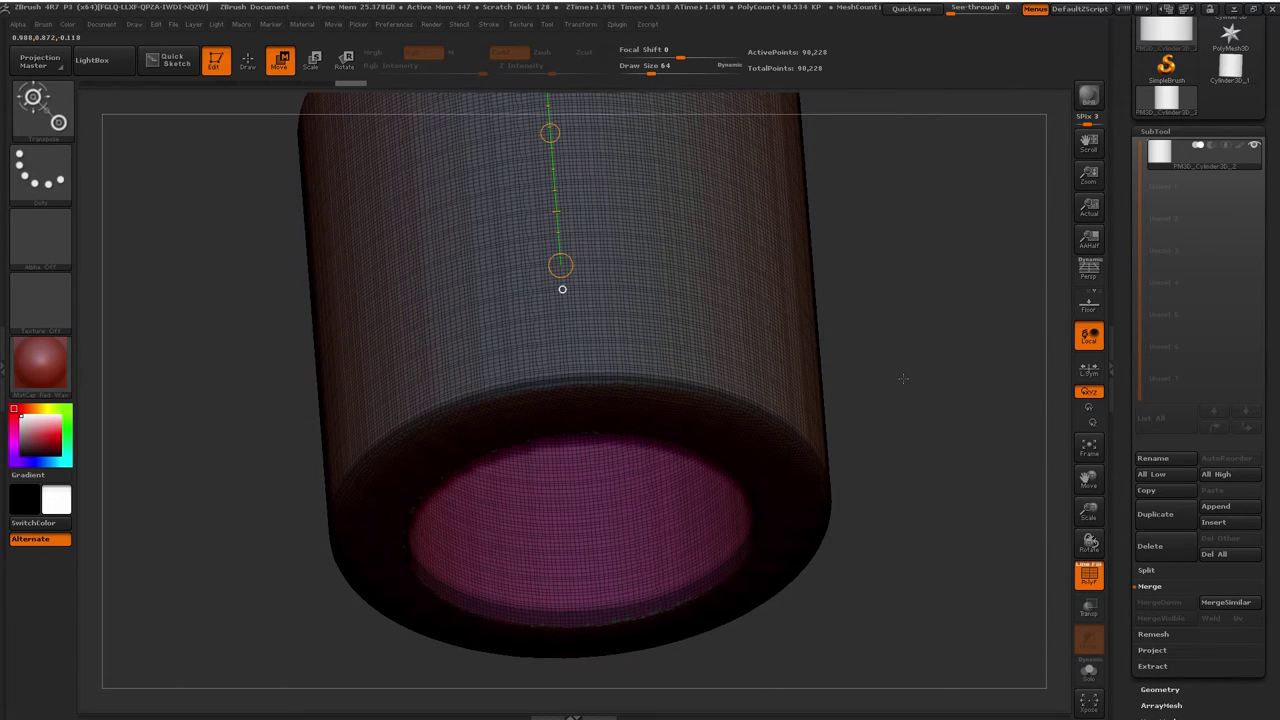
pyautogui.keyDown('ctrl'); pyautogui.click(903, 378); pyautogui.keyUp('ctrl')
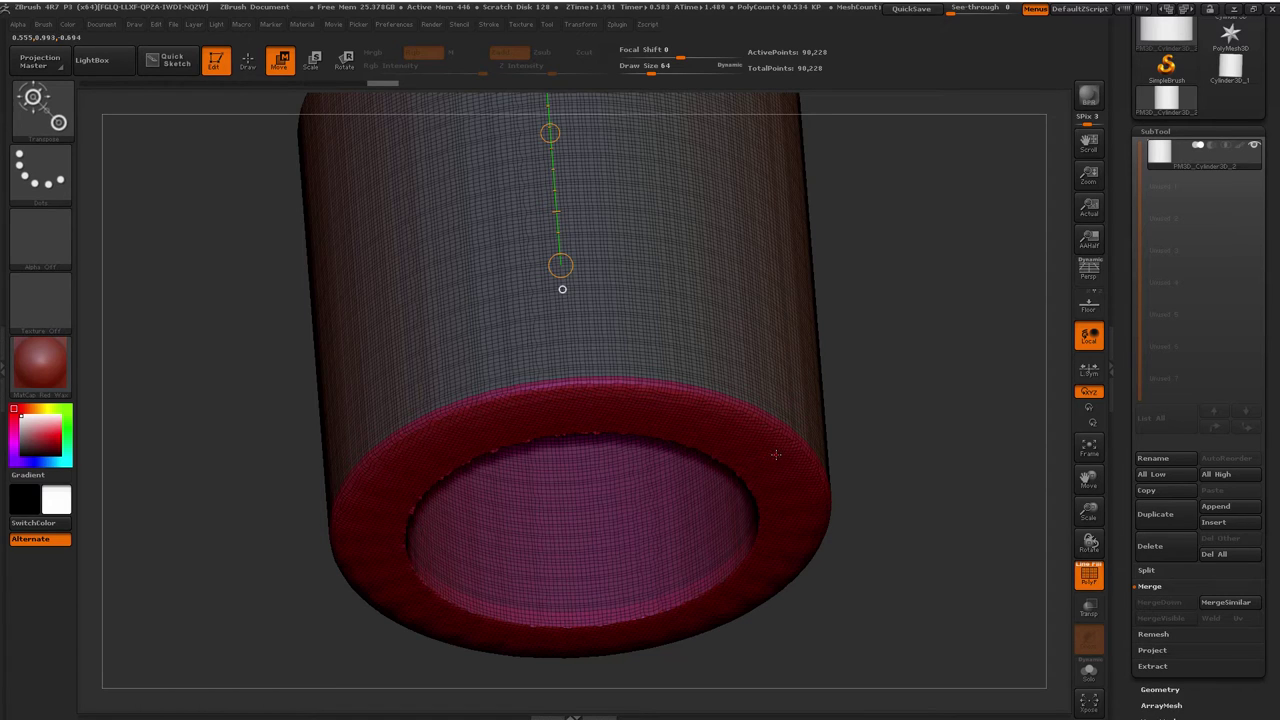
# Mask everything except the bottom rim's polygroup with a transpose line, and return to Draw mode with the Standard brush
pyautogui.keyDown('ctrl'); pyautogui.moveTo(777, 457); pyautogui.dragTo(795, 543); pyautogui.keyUp('ctrl')
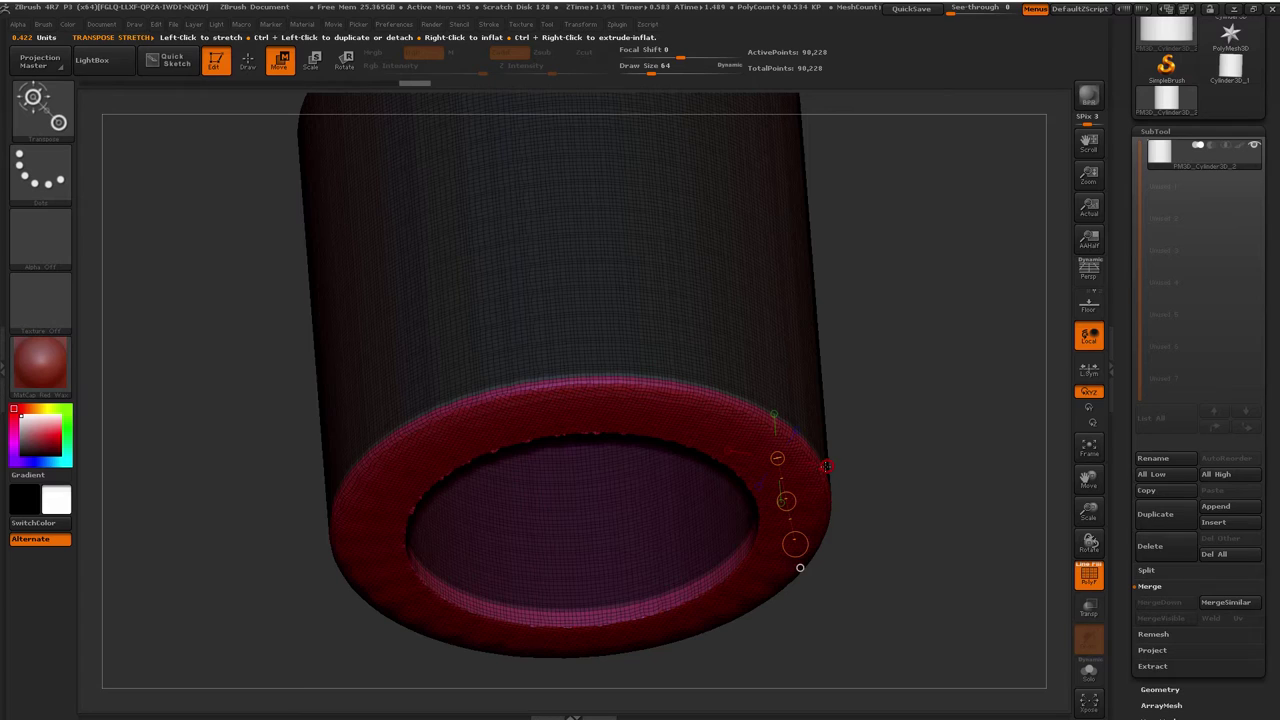
pyautogui.press('b')
pyautogui.click(618, 160)
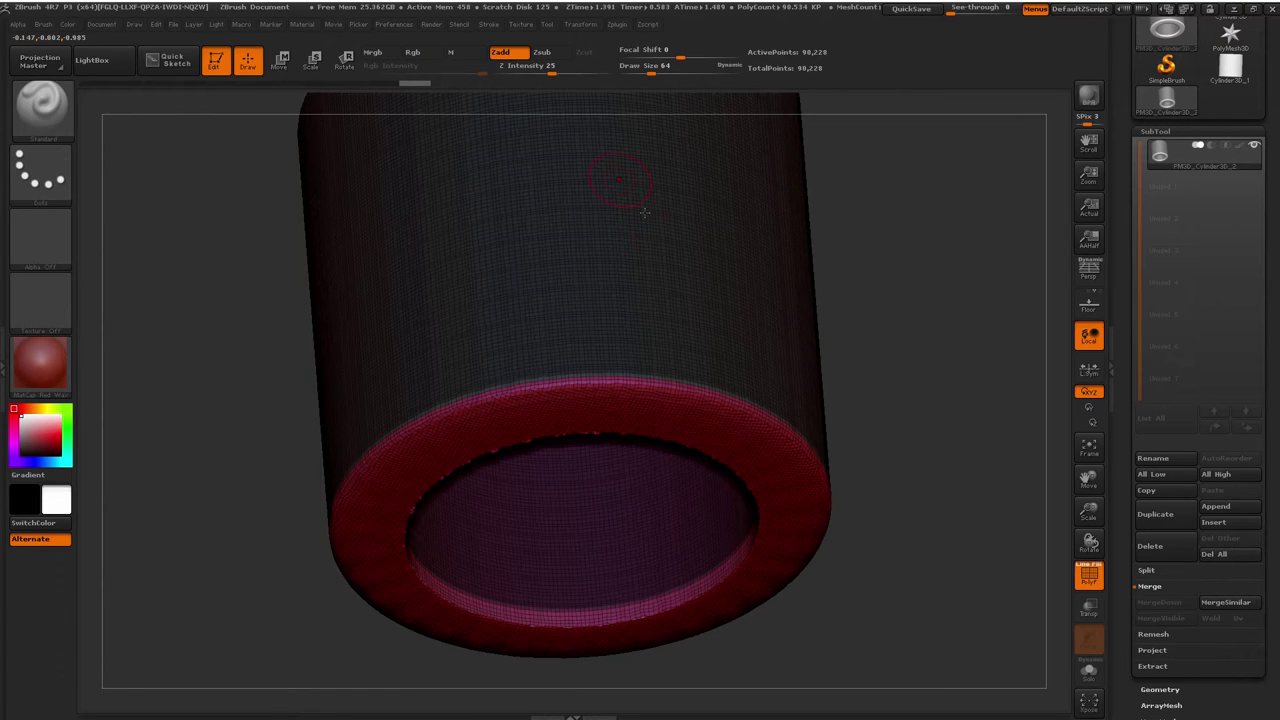
# Invert the mask so that the bottom rim is masked instead of the cylinder walls
pyautogui.press('ctrl')
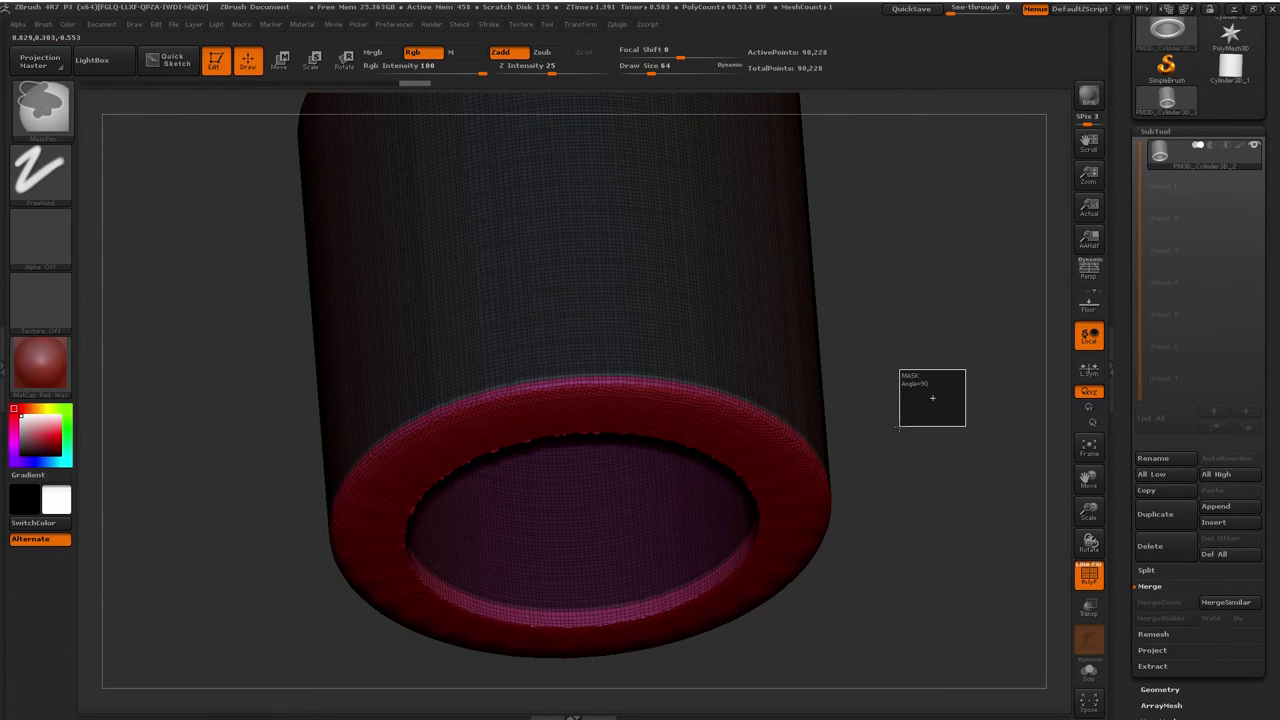
pyautogui.keyDown('ctrl'); pyautogui.click(932, 398); pyautogui.keyUp('ctrl')
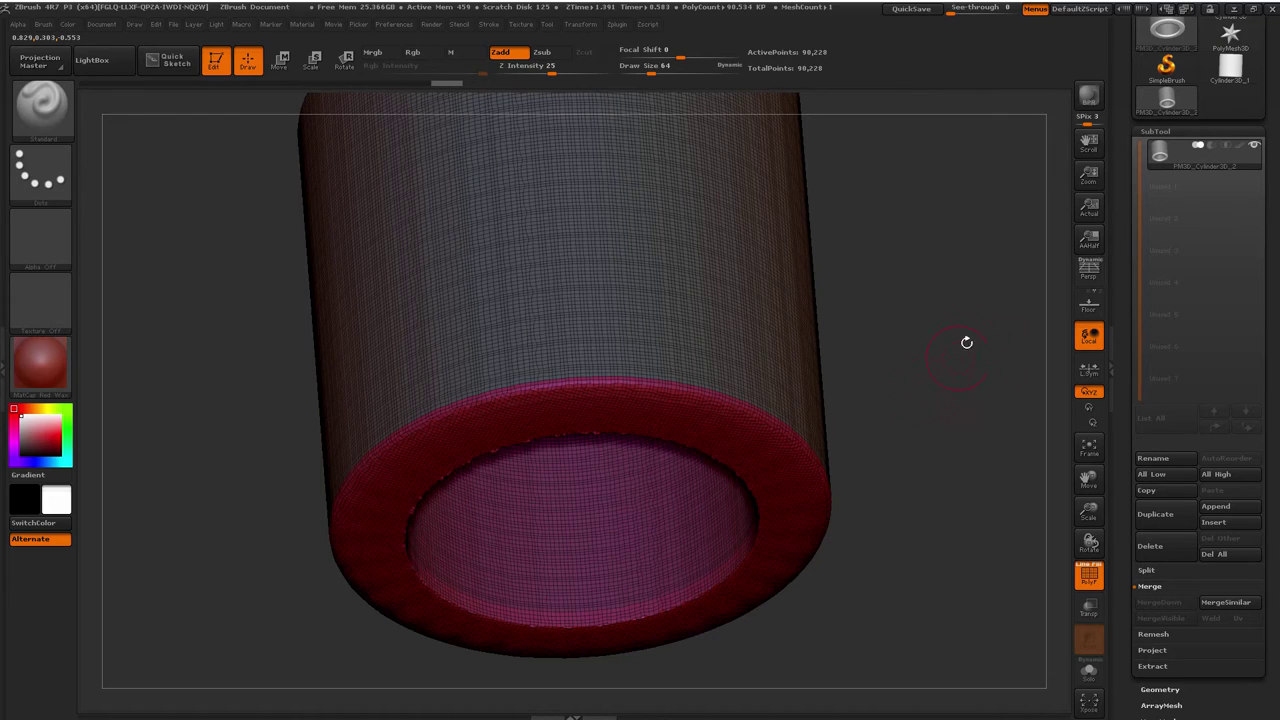
pyautogui.press('ctrl')
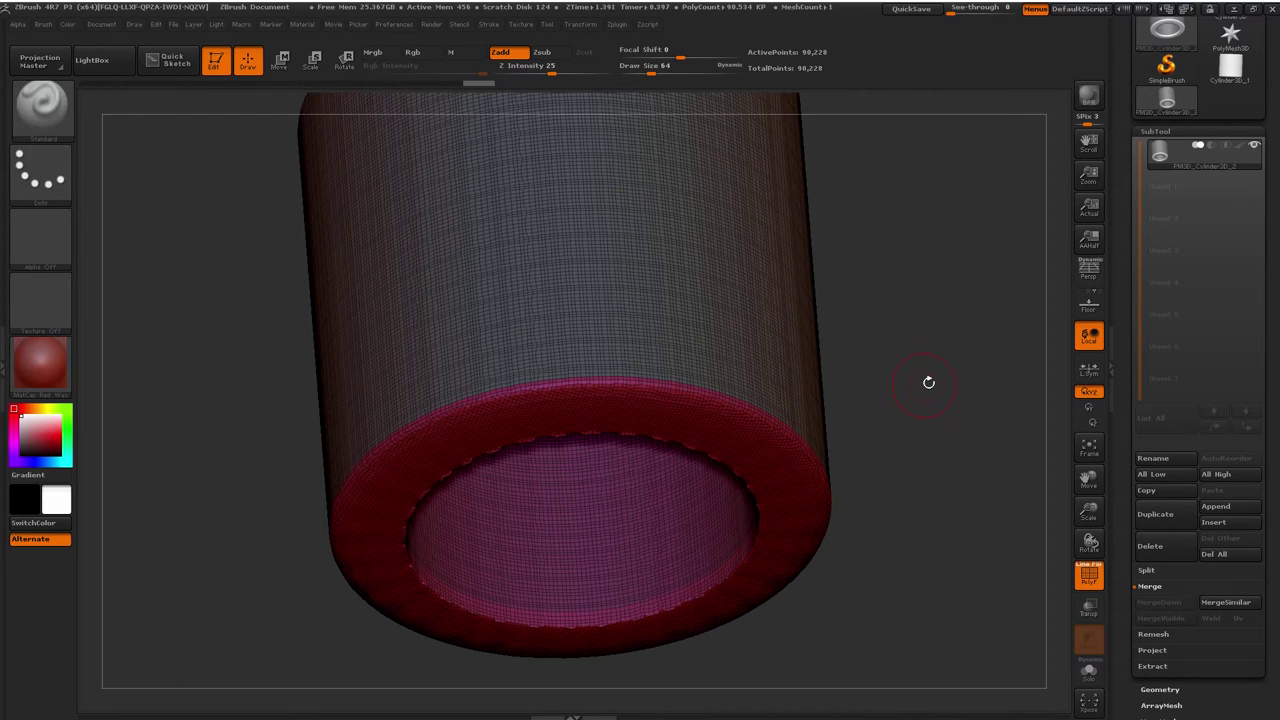
pyautogui.press('ctrl')
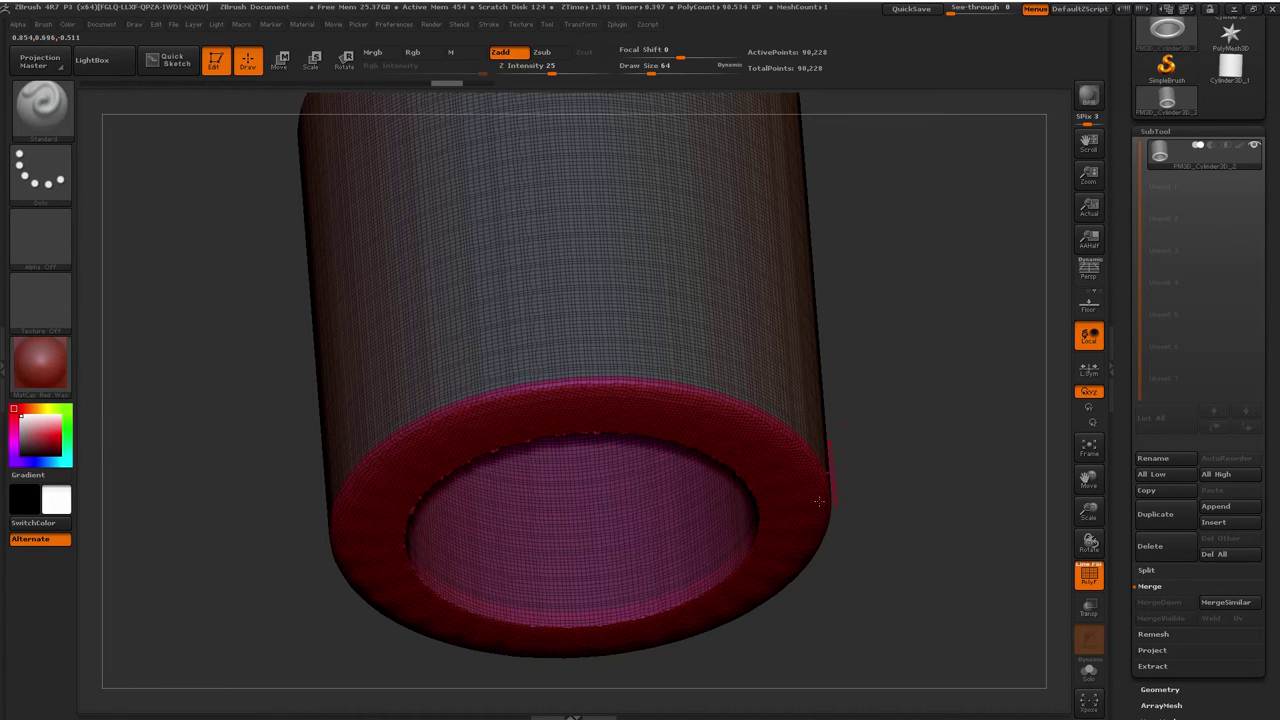
# Hide the bottom rim's polygroup, leaving only the rest of the hollow cylinder shown
pyautogui.hotkey('ctrl', 'shift')
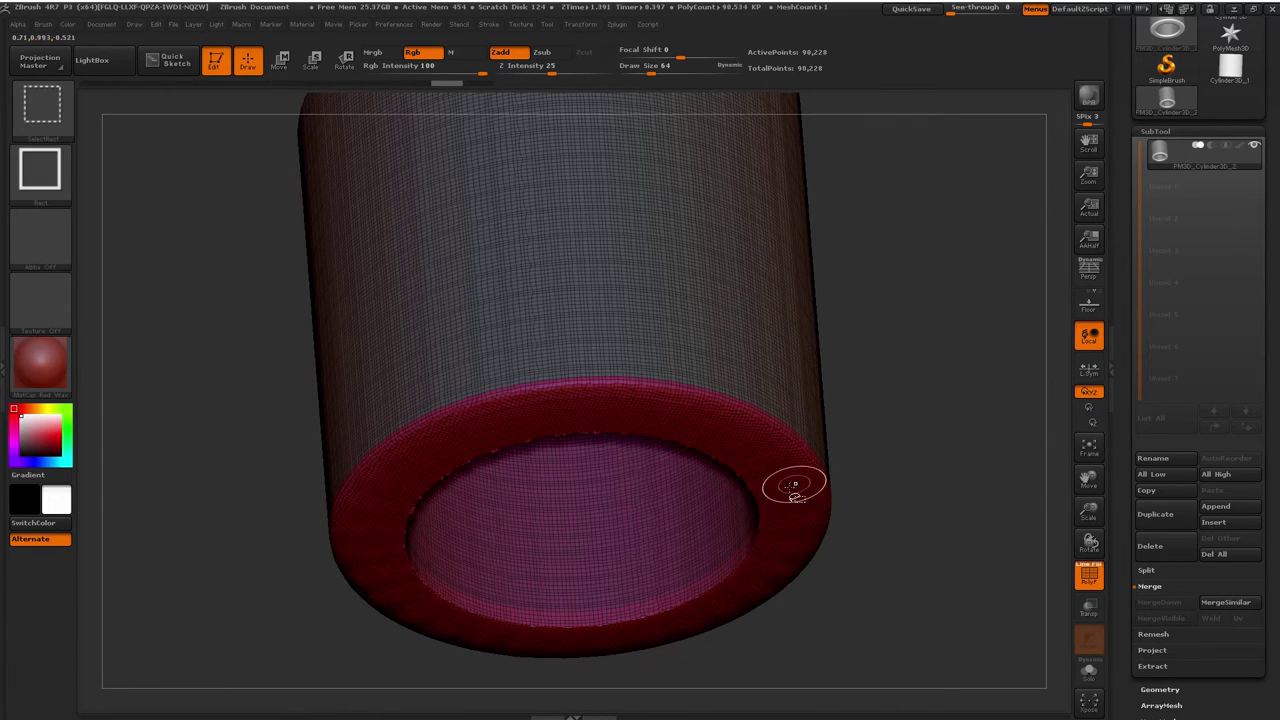
pyautogui.keyDown('ctrl'); pyautogui.keyDown('shift'); pyautogui.click(792, 488); pyautogui.keyUp('shift'); pyautogui.keyUp('ctrl')
pyautogui.keyDown('ctrl'); pyautogui.keyDown('shift'); pyautogui.click(790, 490); pyautogui.keyUp('shift'); pyautogui.keyUp('ctrl')
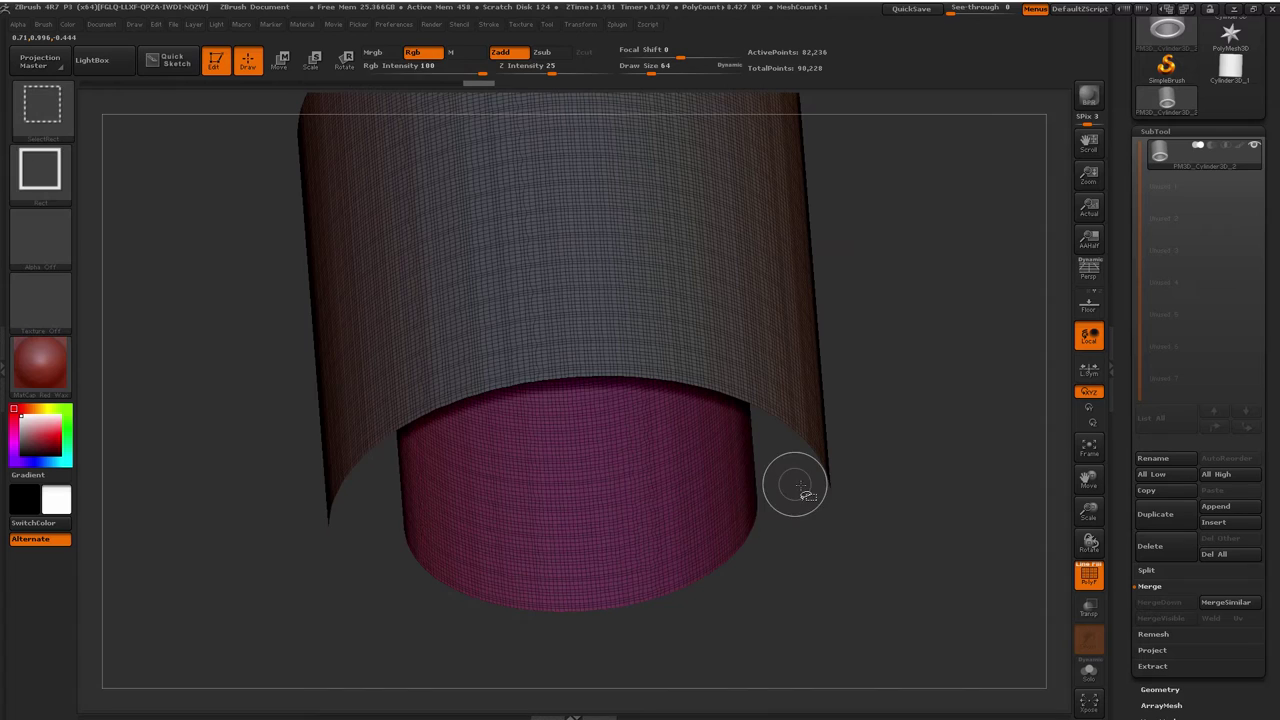
pyautogui.moveTo(906, 440)
pyautogui.mouseDown()
pyautogui.moveTo(943, 417)
pyautogui.moveTo(940, 452)
pyautogui.mouseUp()
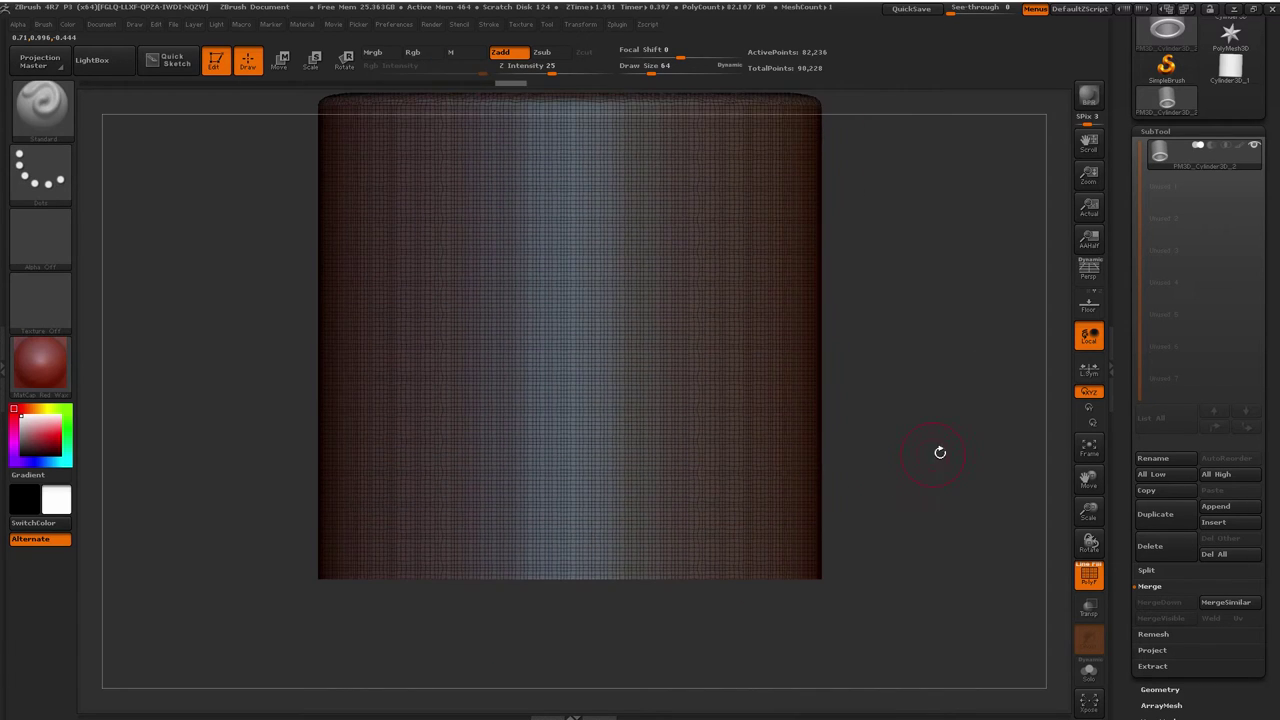
pyautogui.keyDown('ctrl'); pyautogui.moveTo(940, 452); pyautogui.dragTo(1035, 483, button='right'); pyautogui.keyUp('ctrl')
# Permanently delete the hidden bottom rim geometry with Del Hidden
pyautogui.moveTo(1119, 620); pyautogui.dragTo(1165, 521)
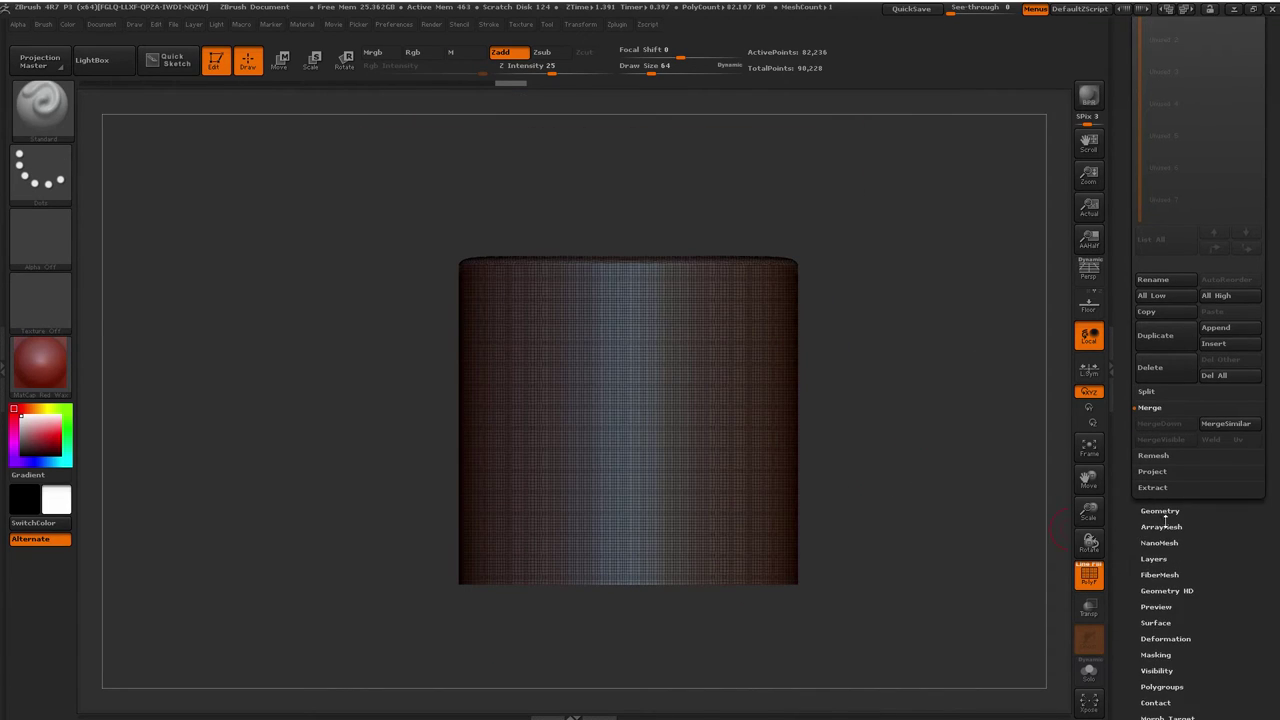
pyautogui.click(1160, 510)
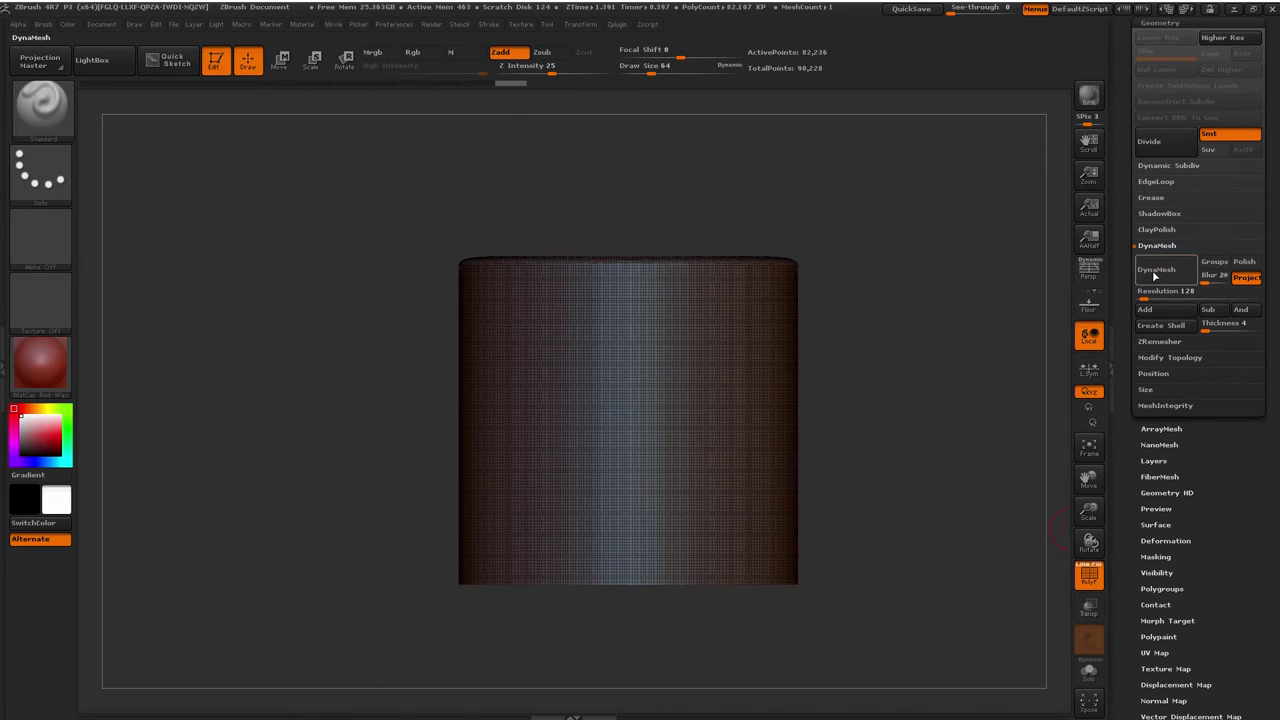
pyautogui.moveTo(957, 389)
pyautogui.mouseDown()
pyautogui.moveTo(960, 430)
pyautogui.moveTo(970, 350)
pyautogui.moveTo(980, 391)
pyautogui.mouseUp()
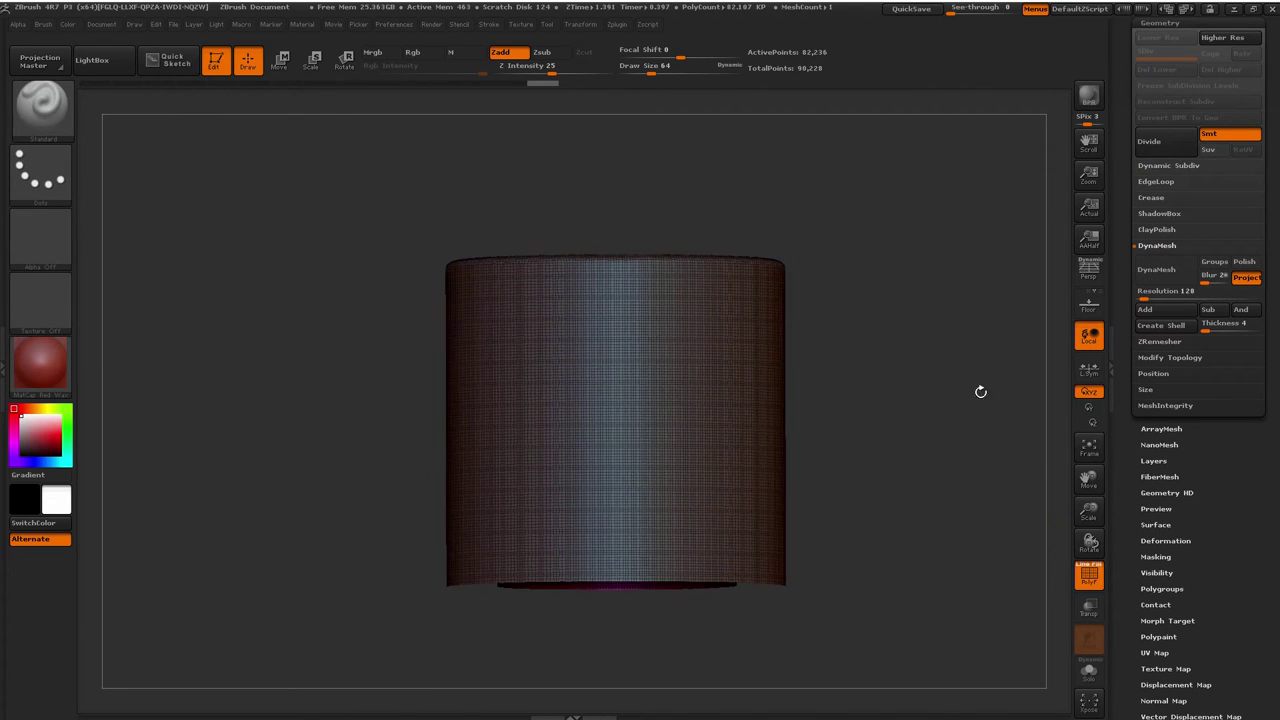
pyautogui.click(1163, 358)
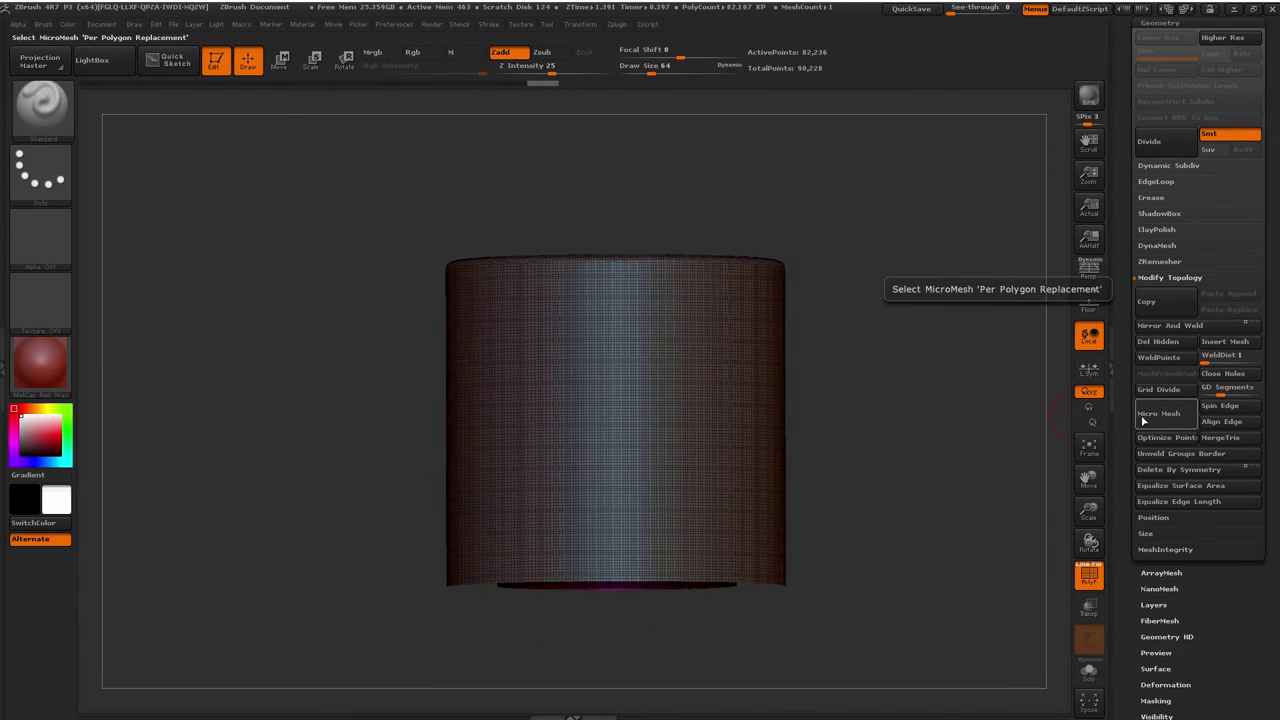
pyautogui.click(1160, 341)
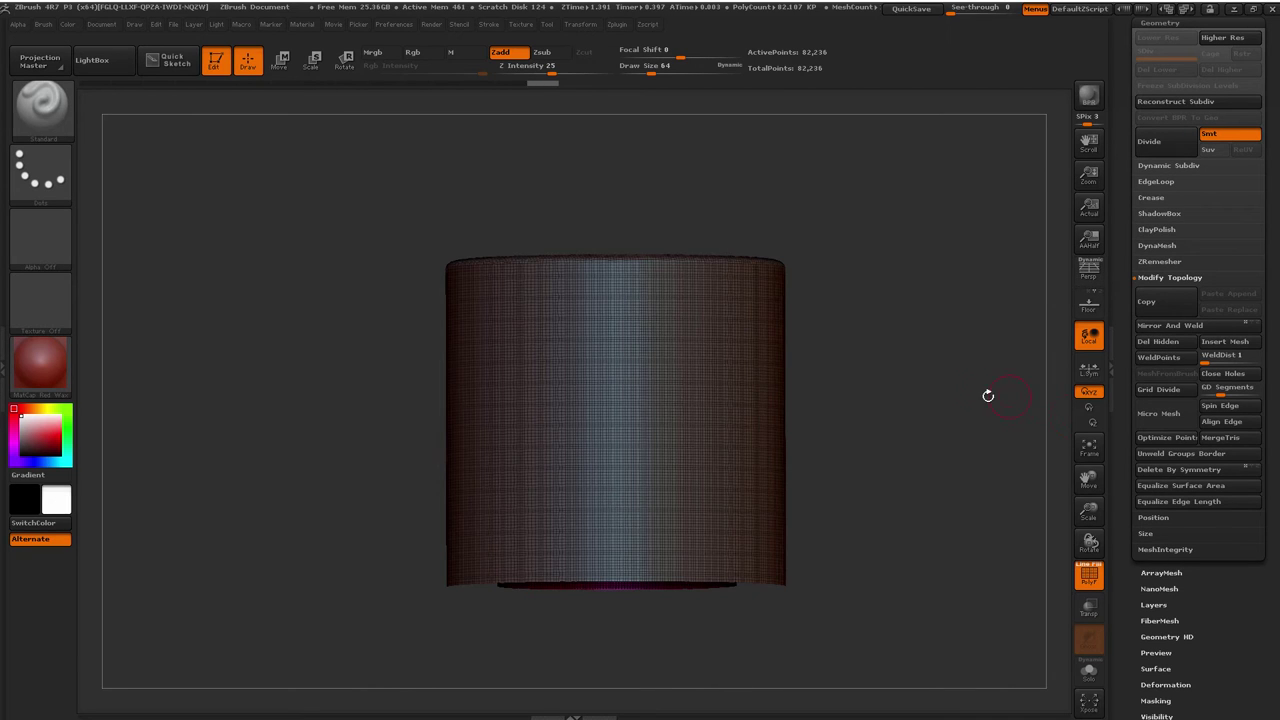
# Inspect the open-bottomed cylinder from below, from the side and from above
pyautogui.moveTo(986, 394); pyautogui.dragTo(924, 350)
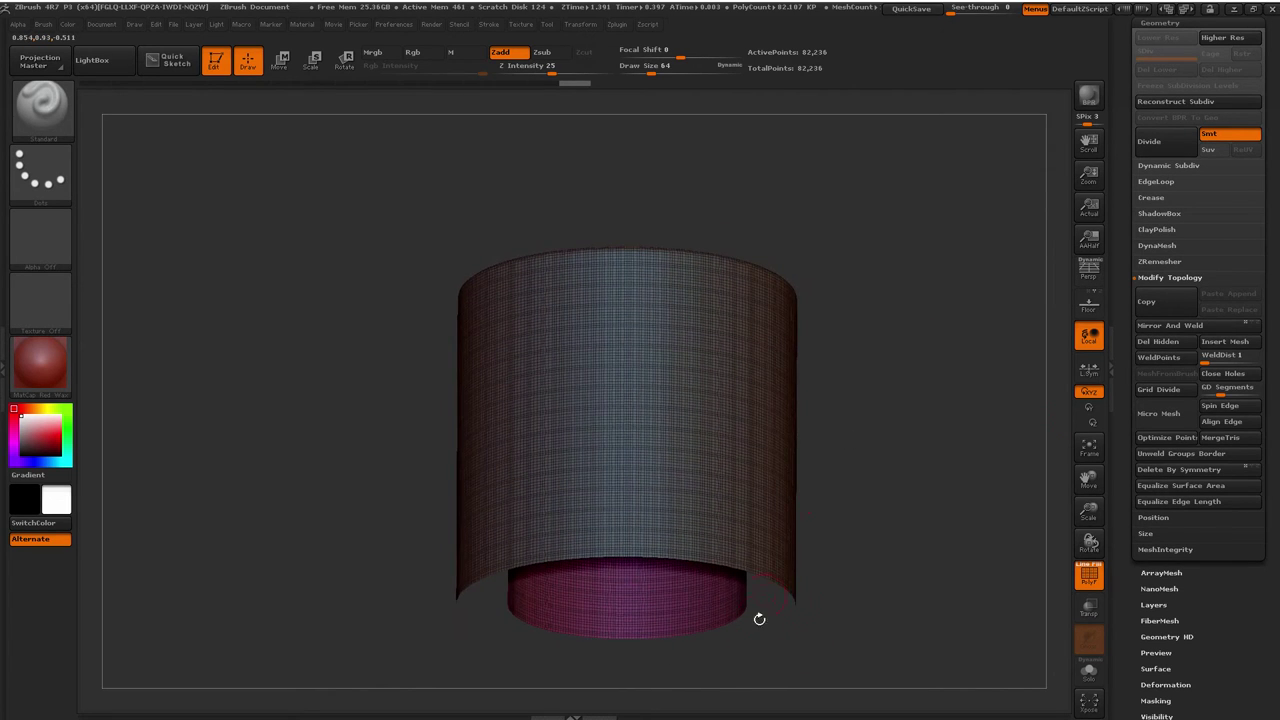
pyautogui.moveTo(894, 291); pyautogui.dragTo(863, 279)
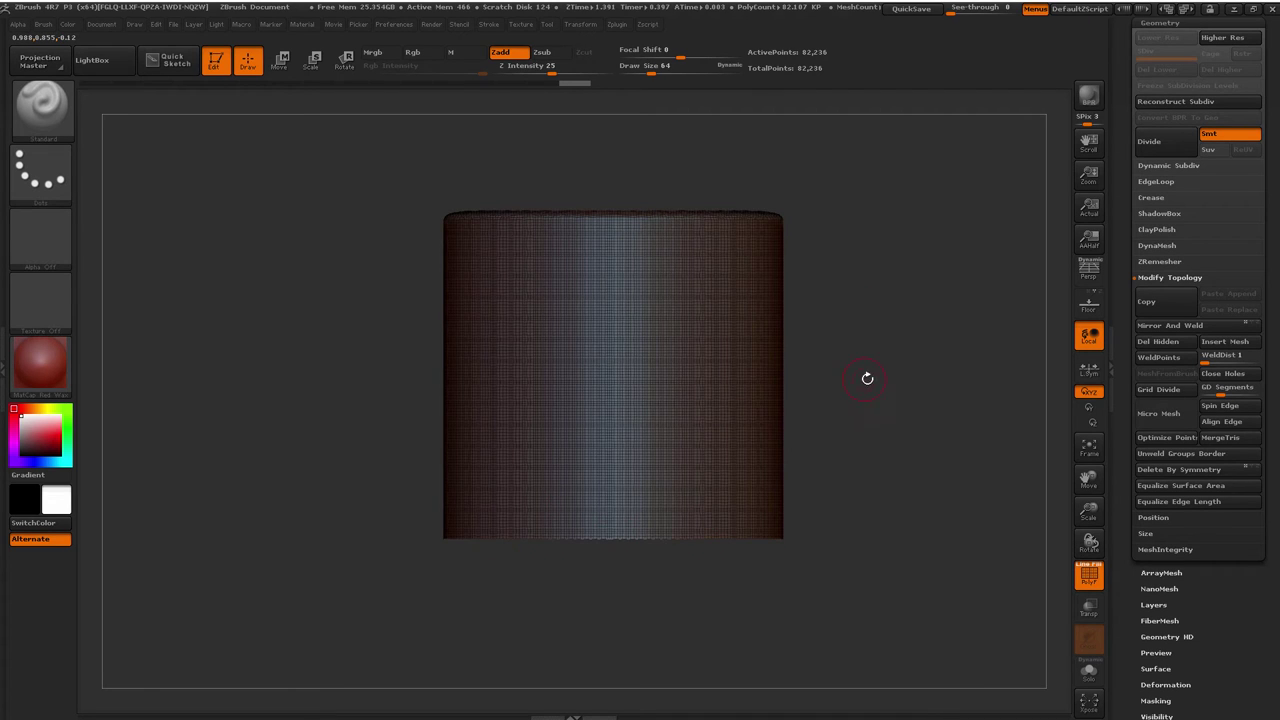
pyautogui.moveTo(866, 377); pyautogui.dragTo(906, 403)
pyautogui.keyDown('alt'); pyautogui.moveTo(982, 229); pyautogui.dragTo(981, 249); pyautogui.keyUp('alt')
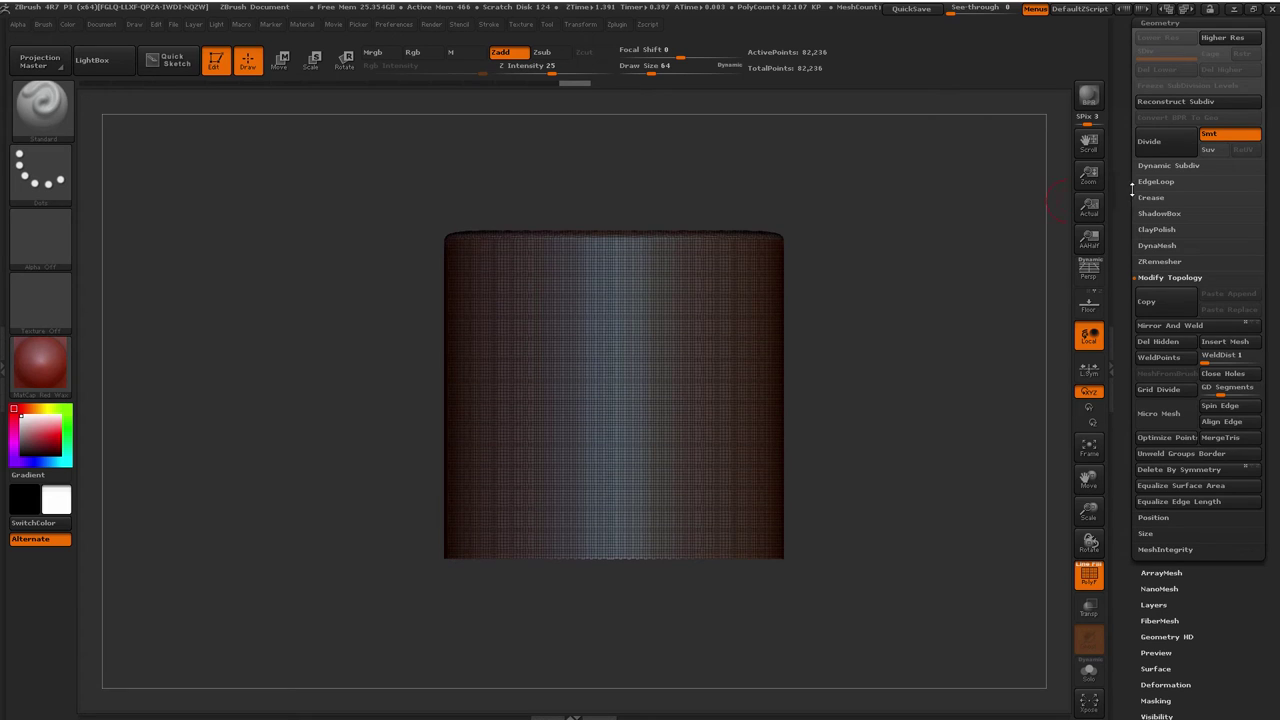
pyautogui.scroll(5, 1128, 183)
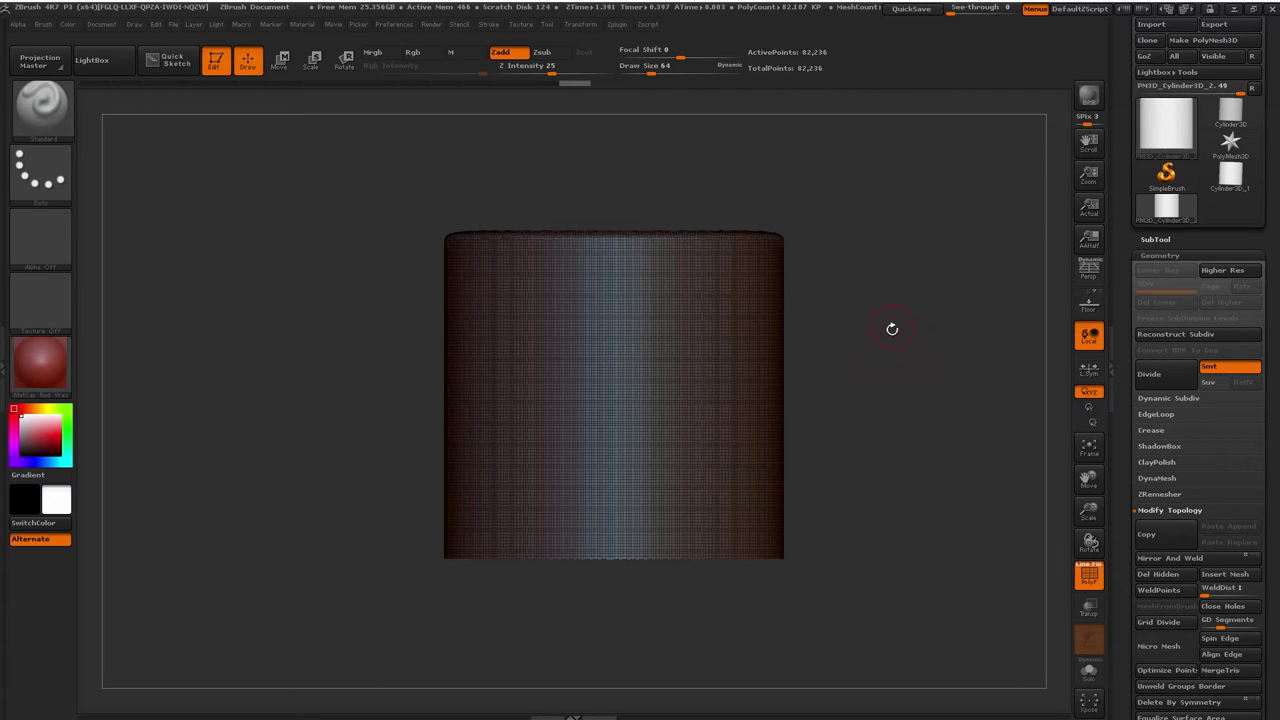
pyautogui.moveTo(892, 328); pyautogui.dragTo(882, 346)
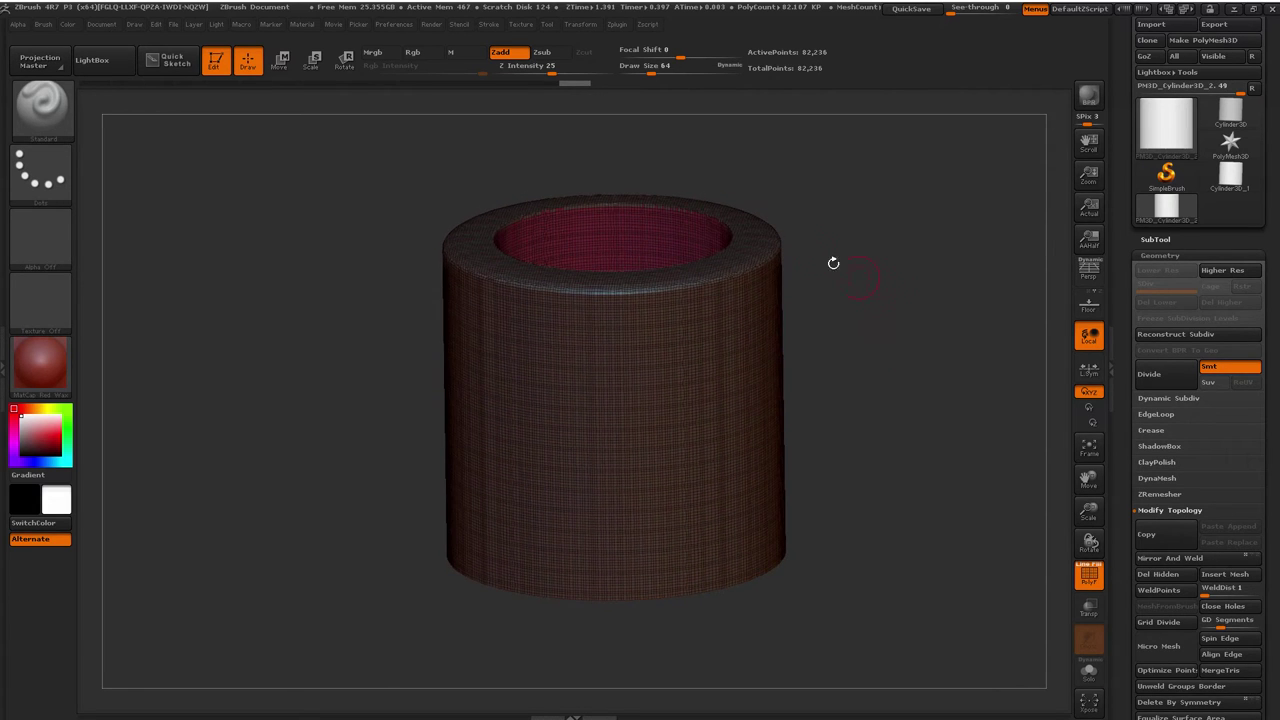
pyautogui.moveTo(820, 391); pyautogui.dragTo(864, 397)
pyautogui.moveTo(958, 377)
pyautogui.mouseDown()
pyautogui.moveTo(880, 295)
pyautogui.moveTo(905, 253)
pyautogui.moveTo(795, 300)
pyautogui.mouseUp()
pyautogui.rightClick(795, 300)
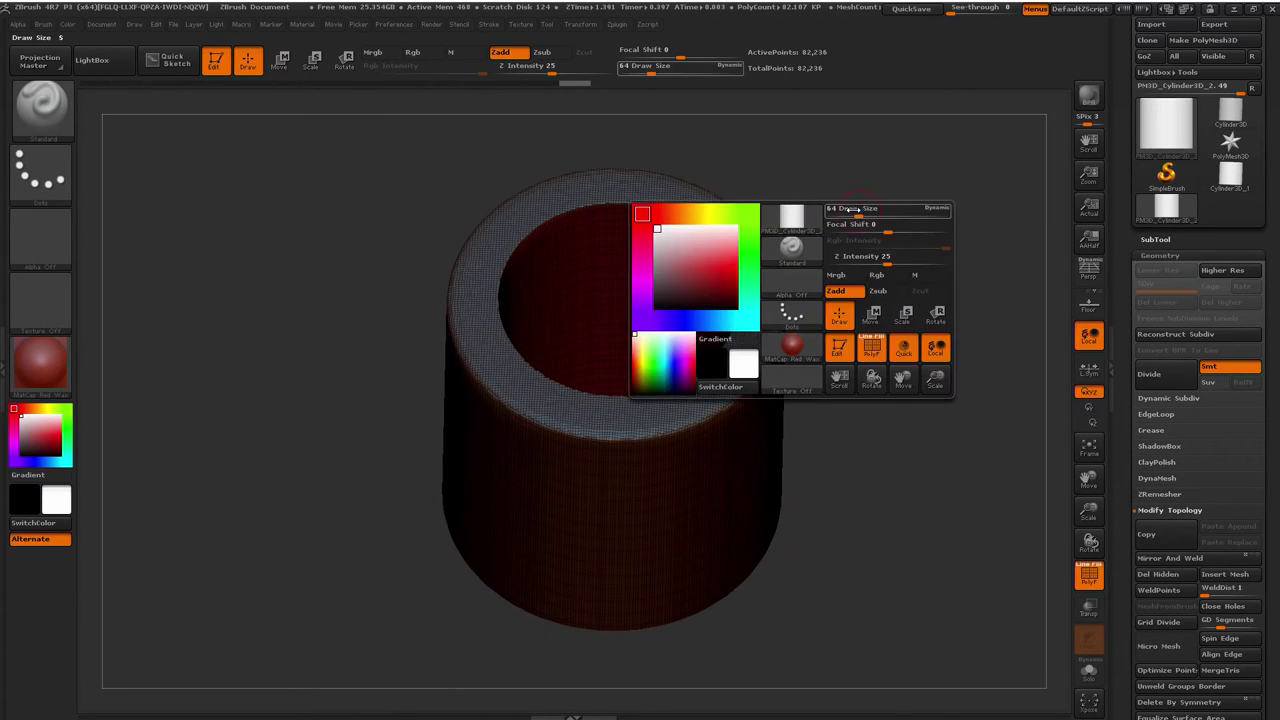
# Turn off the polyframe display and frame the cylinder's top rim close up
pyautogui.hotkey('shift', 'f')
pyautogui.moveTo(895, 237)
pyautogui.keyDown('ctrl'); pyautogui.mouseDown(button='right')
pyautogui.moveTo(966, 255)
pyautogui.moveTo(949, 234)
pyautogui.mouseUp(button='right'); pyautogui.keyUp('ctrl')
pyautogui.moveTo(949, 234)
pyautogui.mouseDown()
pyautogui.moveTo(926, 249)
pyautogui.moveTo(957, 243)
pyautogui.moveTo(891, 223)
pyautogui.mouseUp()
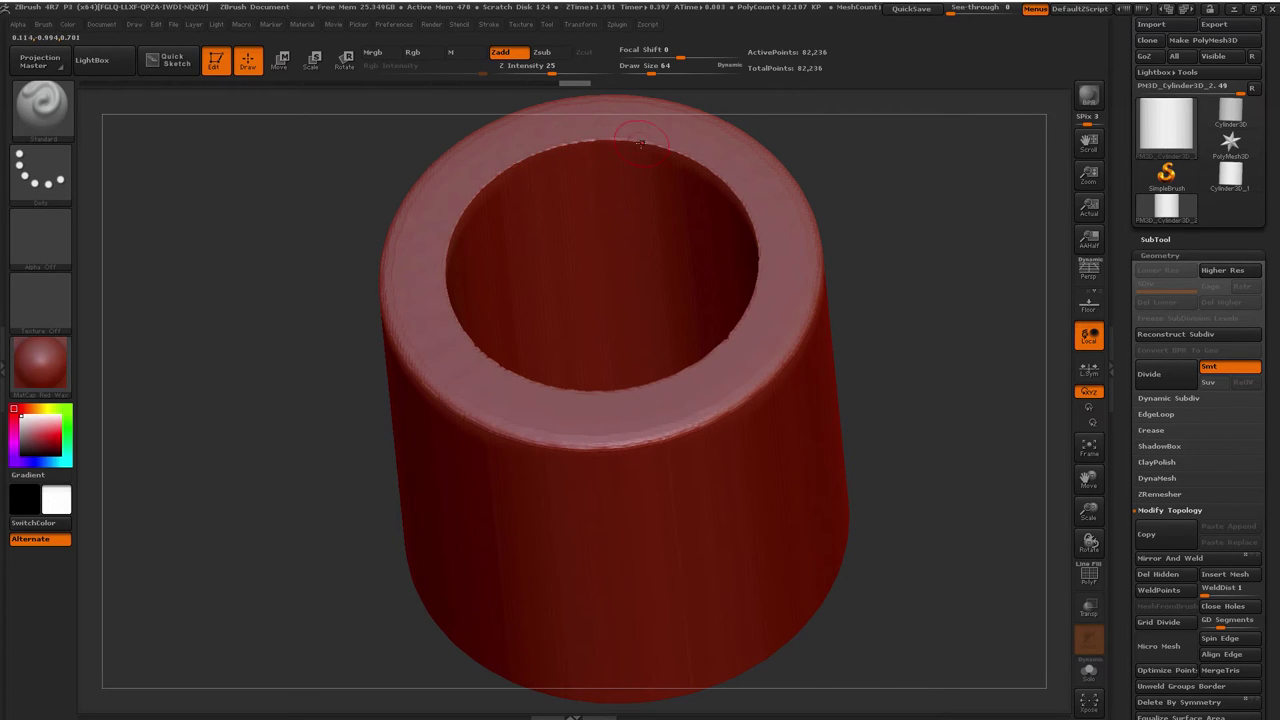
pyautogui.press('shift')
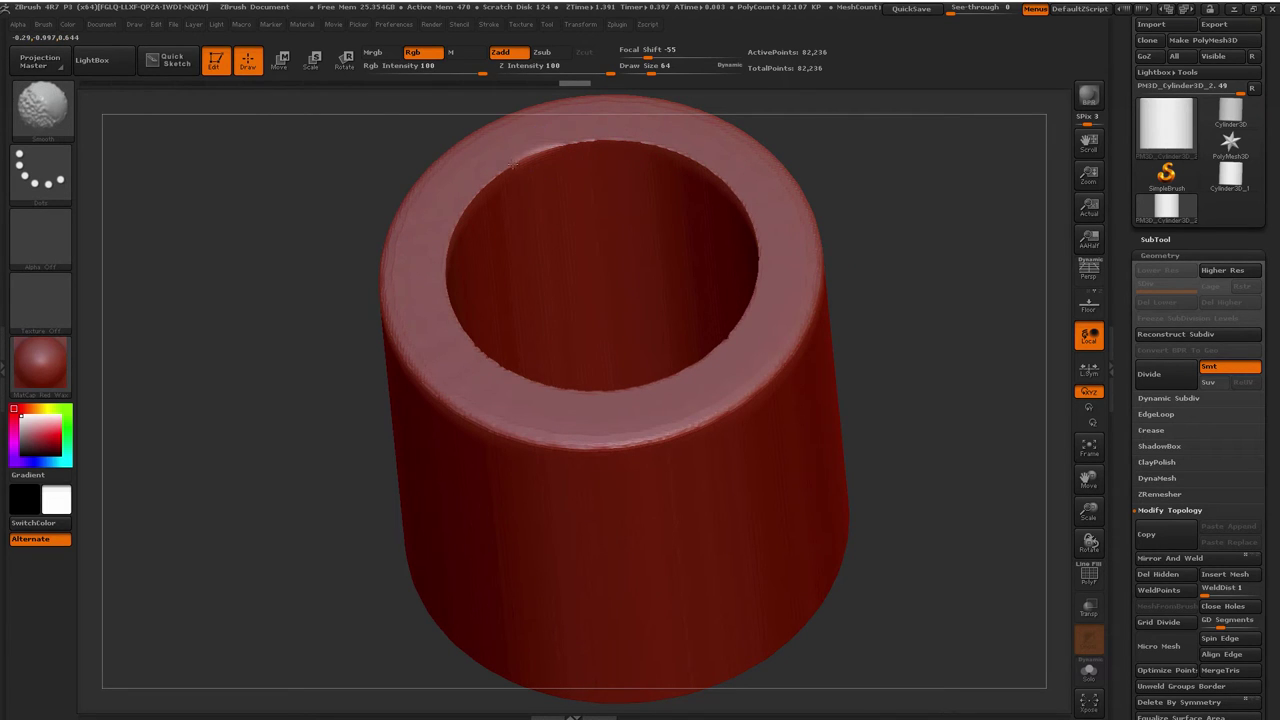
pyautogui.keyDown('shift'); pyautogui.moveTo(464, 208); pyautogui.dragTo(463, 214); pyautogui.keyUp('shift')
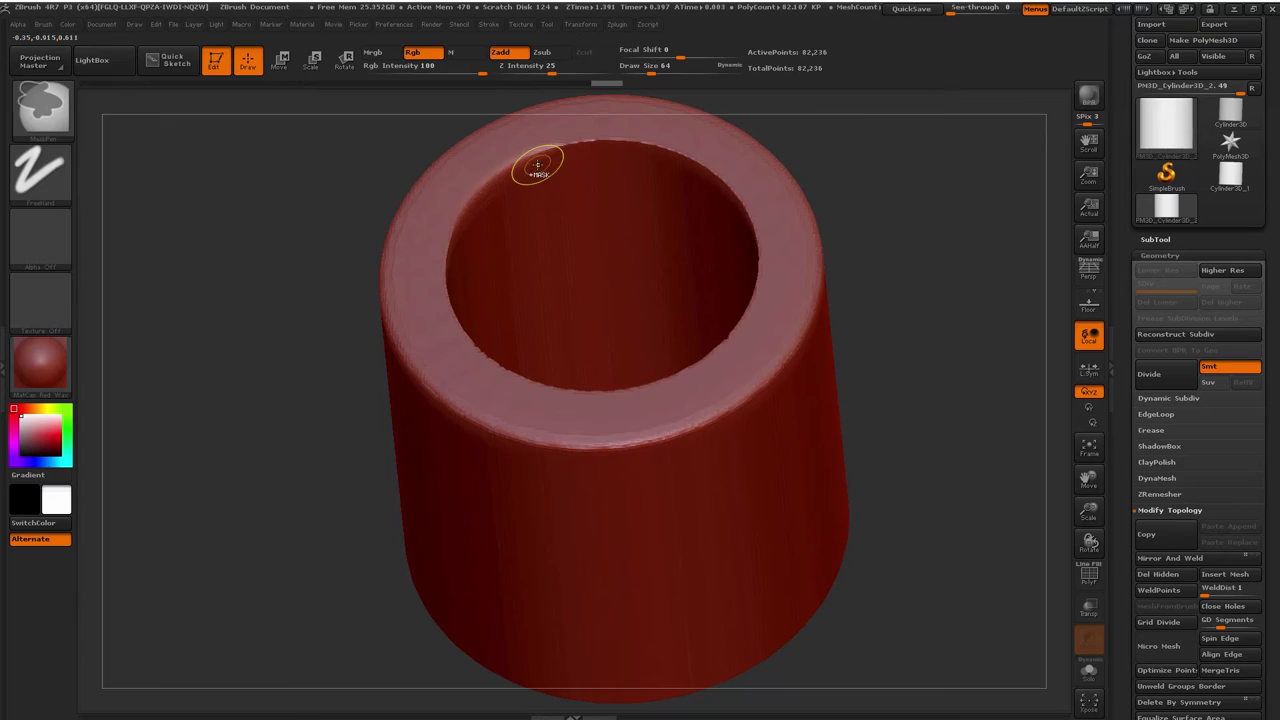
pyautogui.hotkey('ctrl', 'z')
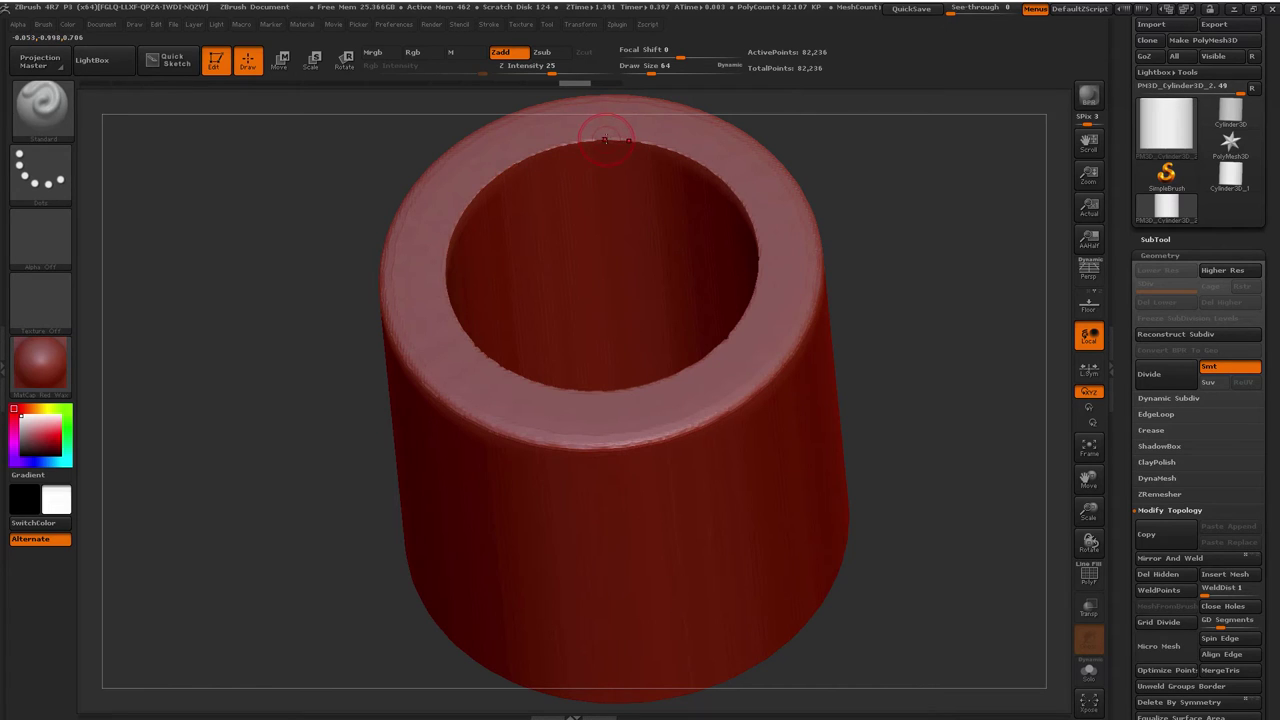
# Smooth the inner edge of the cylinder's top rim all the way around with symmetry, using the Smooth brush at draw size 64
pyautogui.press('shift')
pyautogui.moveTo(571, 143)
pyautogui.keyDown('shift'); pyautogui.mouseDown()
pyautogui.moveTo(525, 158)
pyautogui.moveTo(474, 200)
pyautogui.moveTo(449, 255)
pyautogui.moveTo(451, 316)
pyautogui.mouseUp(); pyautogui.keyUp('shift')
pyautogui.moveTo(586, 286)
pyautogui.mouseDown()
pyautogui.moveTo(586, 403)
pyautogui.moveTo(616, 397)
pyautogui.moveTo(576, 281)
pyautogui.mouseUp()
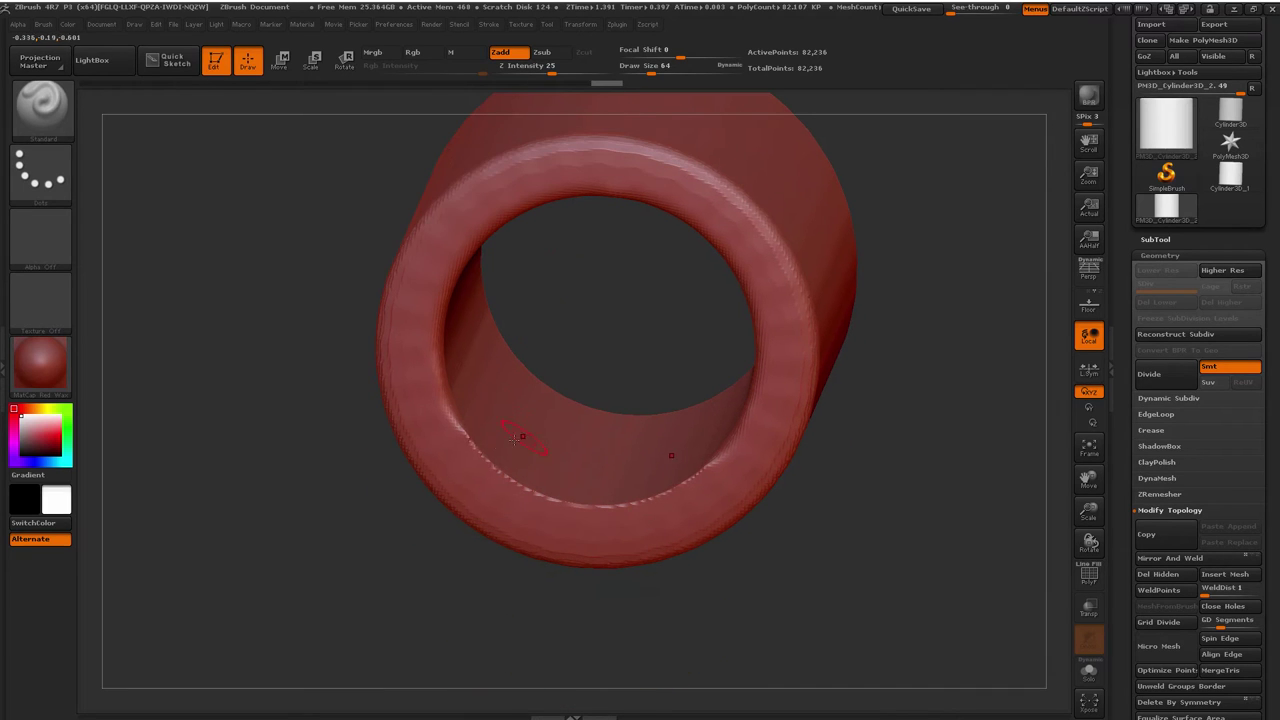
pyautogui.moveTo(457, 429)
pyautogui.keyDown('shift'); pyautogui.mouseDown()
pyautogui.moveTo(490, 470)
pyautogui.moveTo(584, 508)
pyautogui.mouseUp(); pyautogui.keyUp('shift')
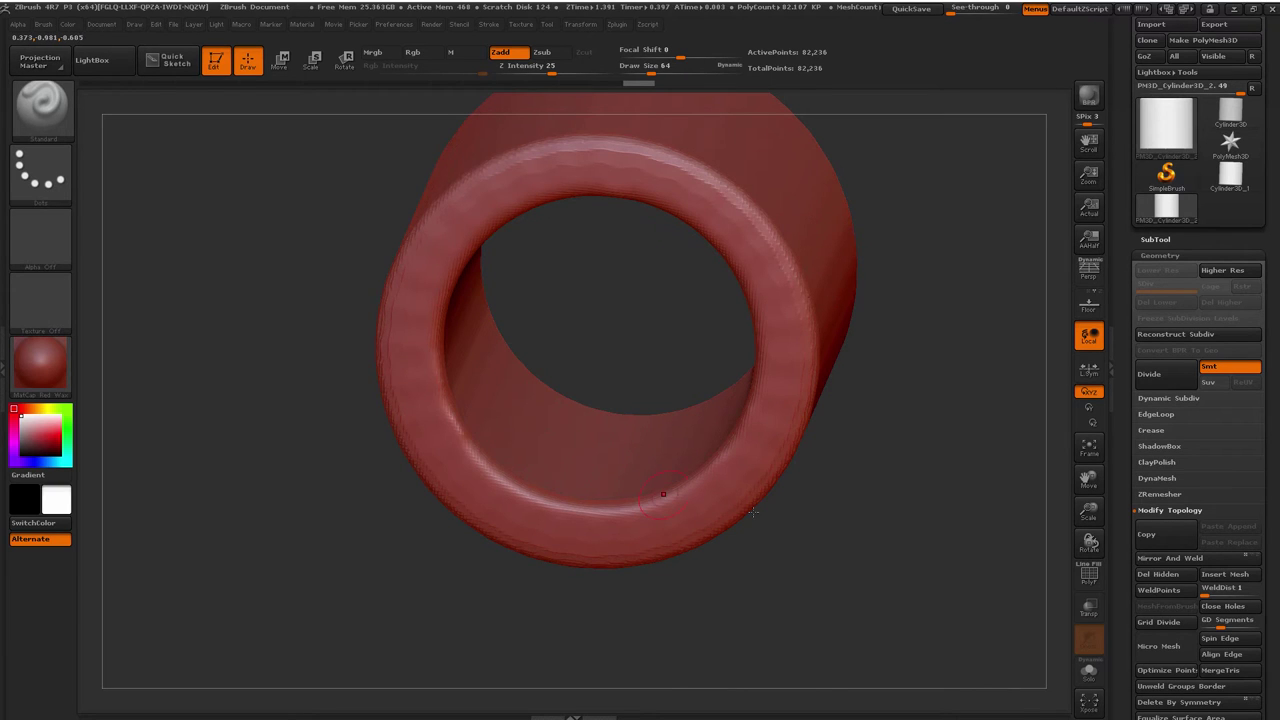
# Inspect the smoothed cylinder and its rim from the side and slightly above
pyautogui.moveTo(816, 491); pyautogui.dragTo(846, 313)
pyautogui.keyDown('alt'); pyautogui.moveTo(903, 466); pyautogui.dragTo(880, 206, button='right'); pyautogui.keyUp('alt')
pyautogui.keyDown('alt'); pyautogui.moveTo(838, 243); pyautogui.dragTo(863, 227, button='right'); pyautogui.keyUp('alt')
pyautogui.moveTo(863, 227); pyautogui.dragTo(838, 314)
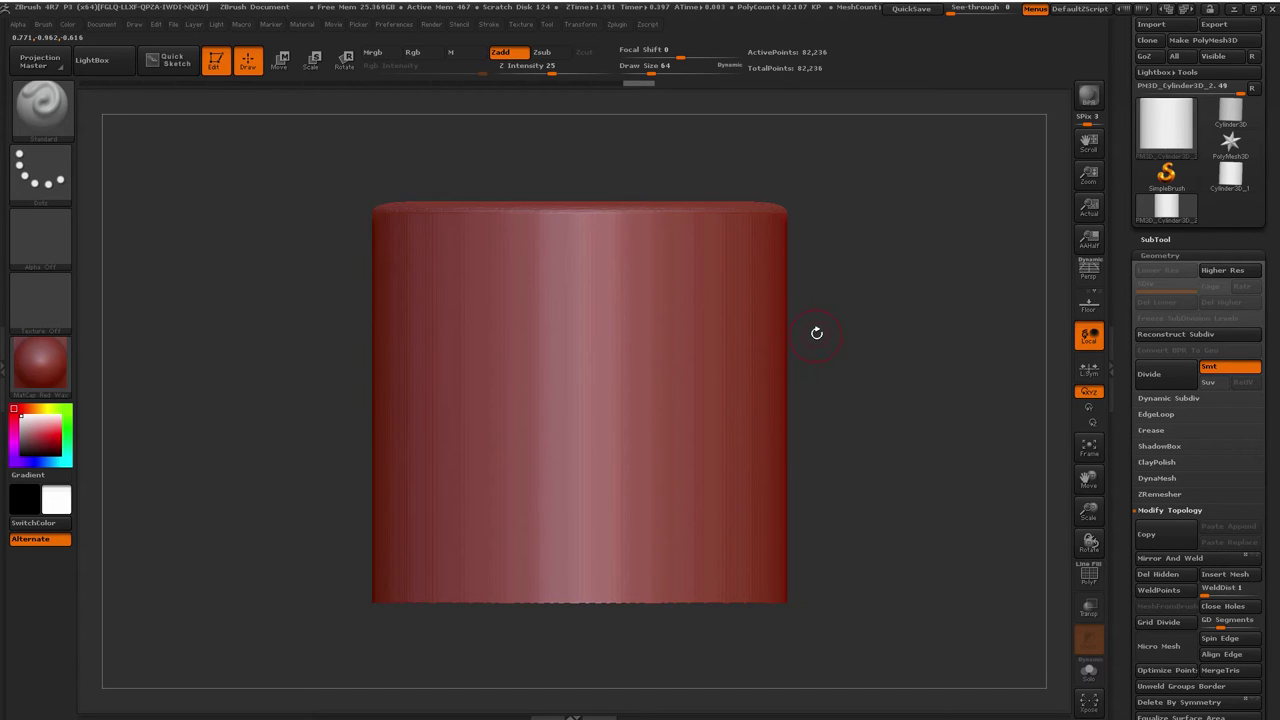
pyautogui.moveTo(860, 297)
pyautogui.mouseDown()
pyautogui.moveTo(845, 350)
pyautogui.moveTo(851, 291)
pyautogui.mouseUp()
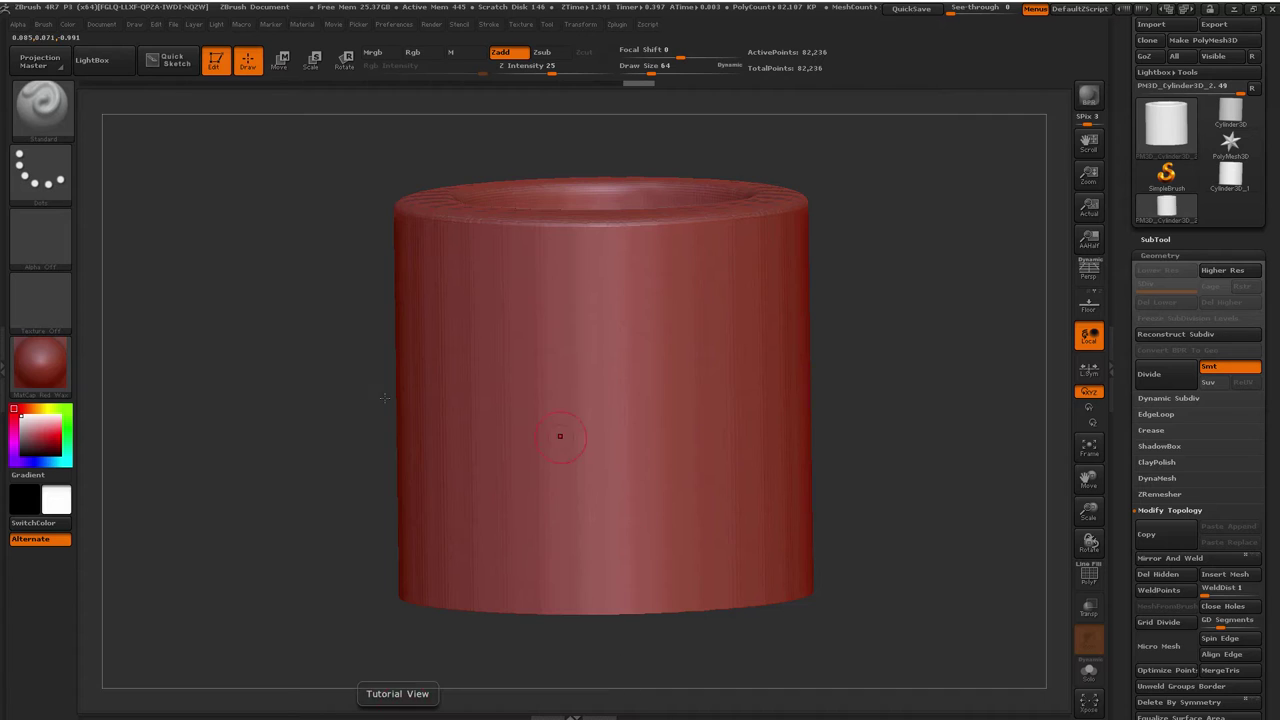
pyautogui.moveTo(291, 400); pyautogui.dragTo(293, 427)
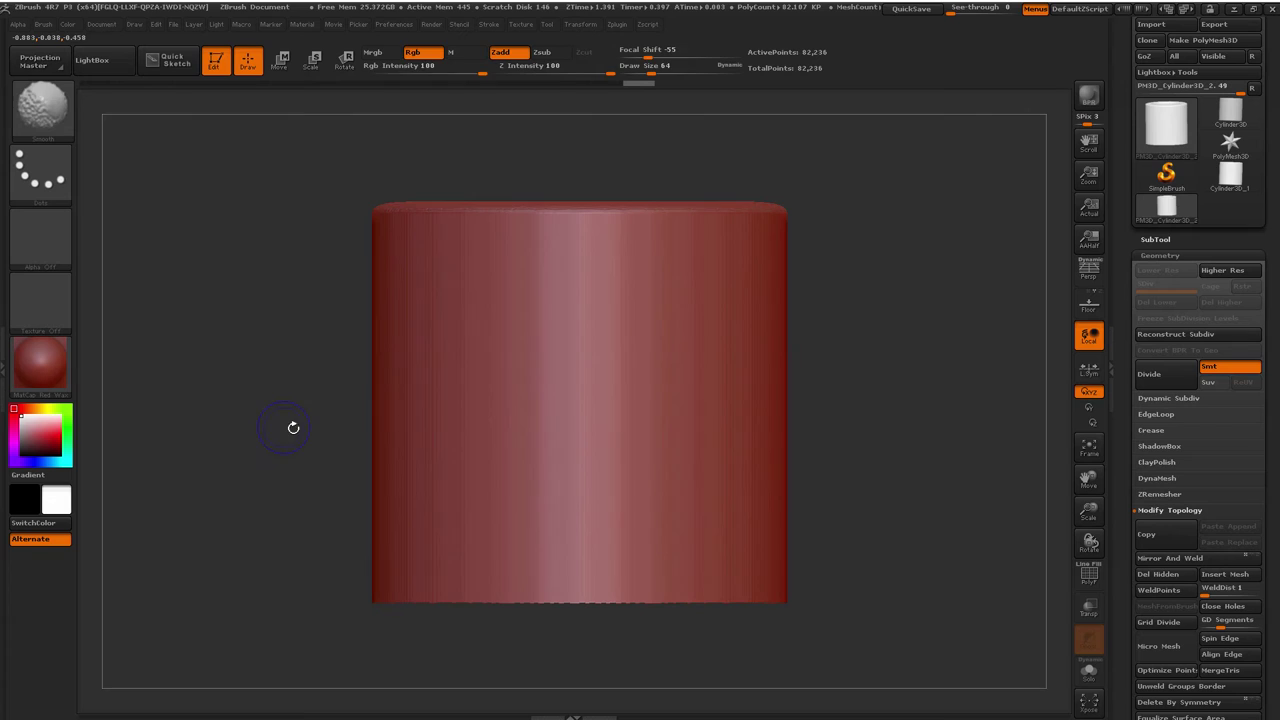
pyautogui.press('shift')
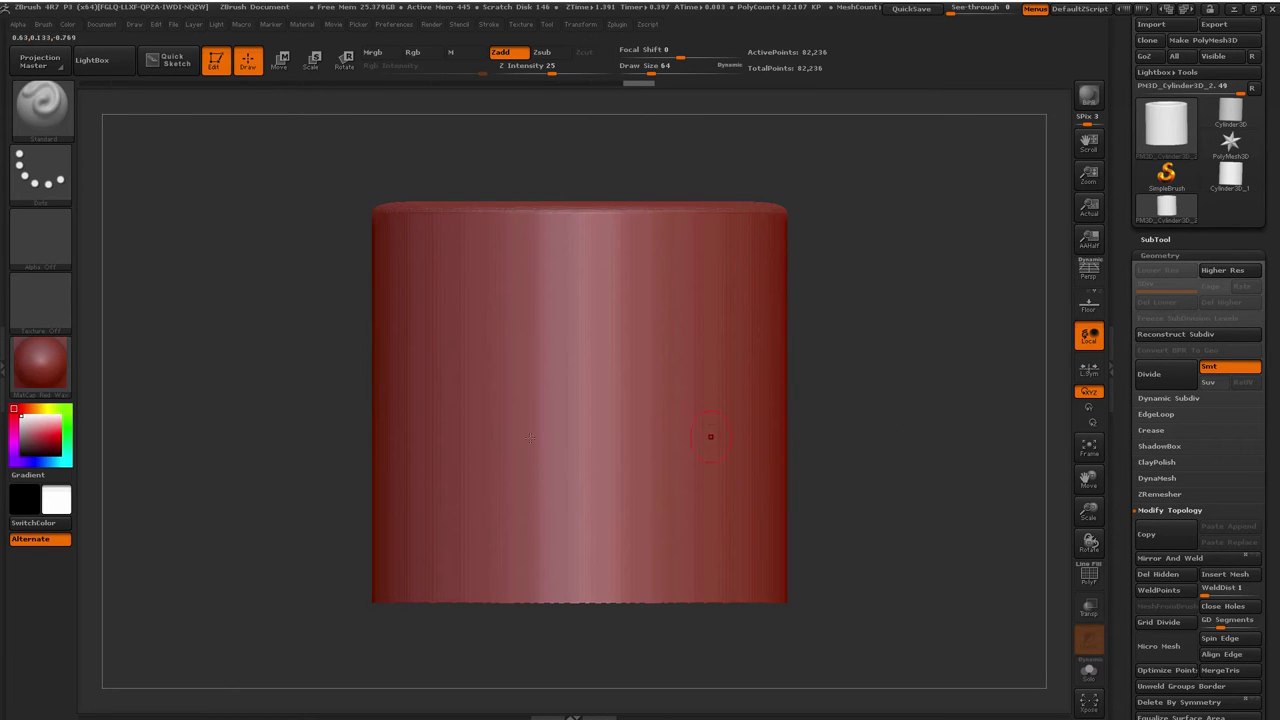
# Replace the docked Material palette with the Zplugin palette and expand its UV Master options
pyautogui.click(5, 363)
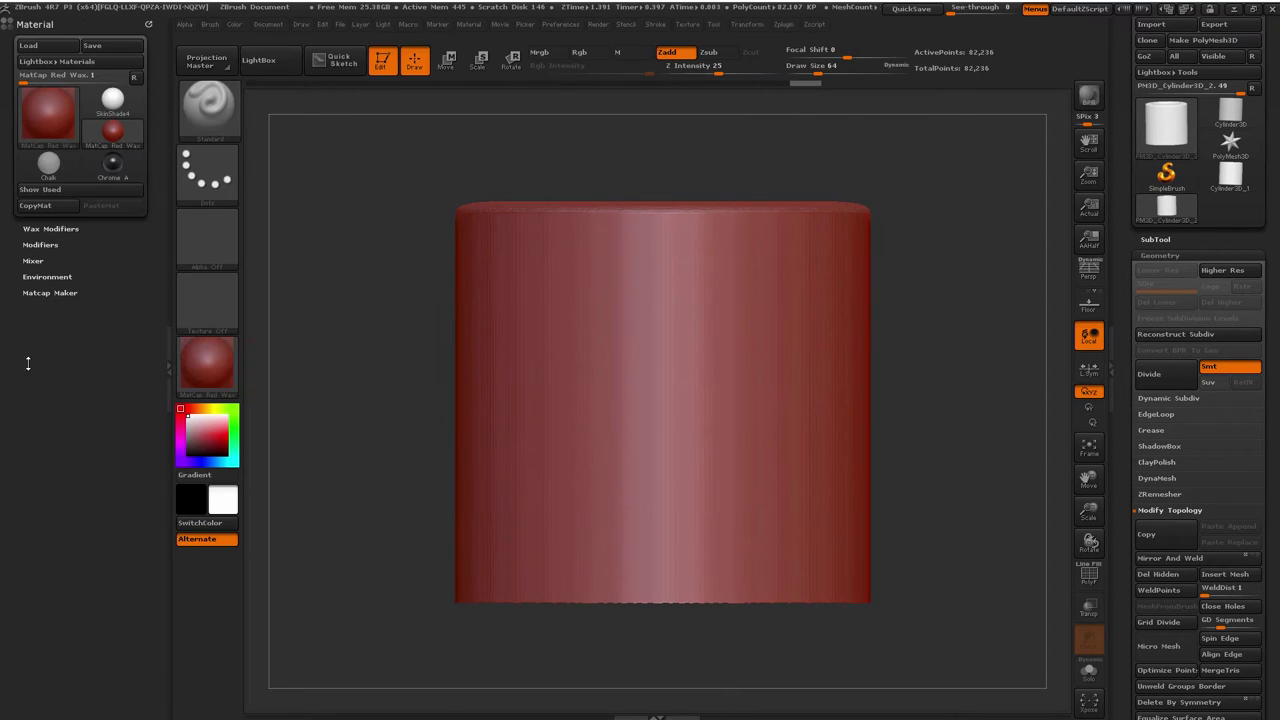
pyautogui.click(148, 23)
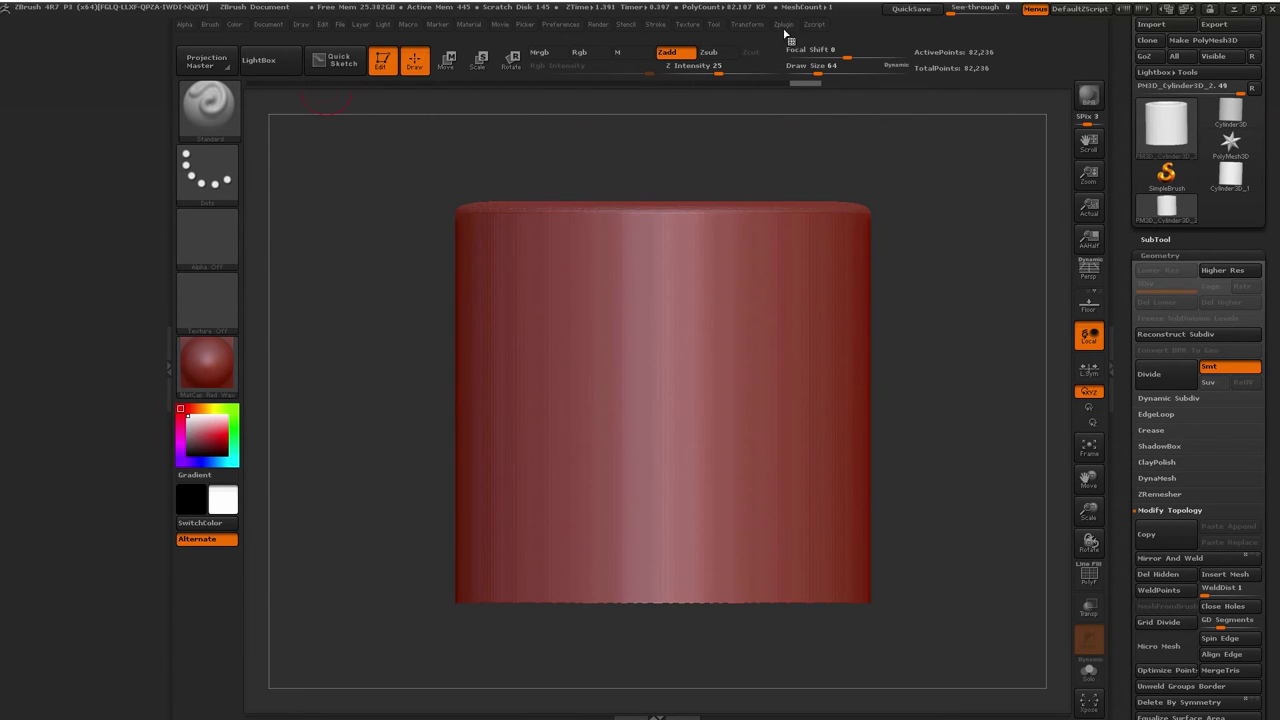
pyautogui.click(784, 26)
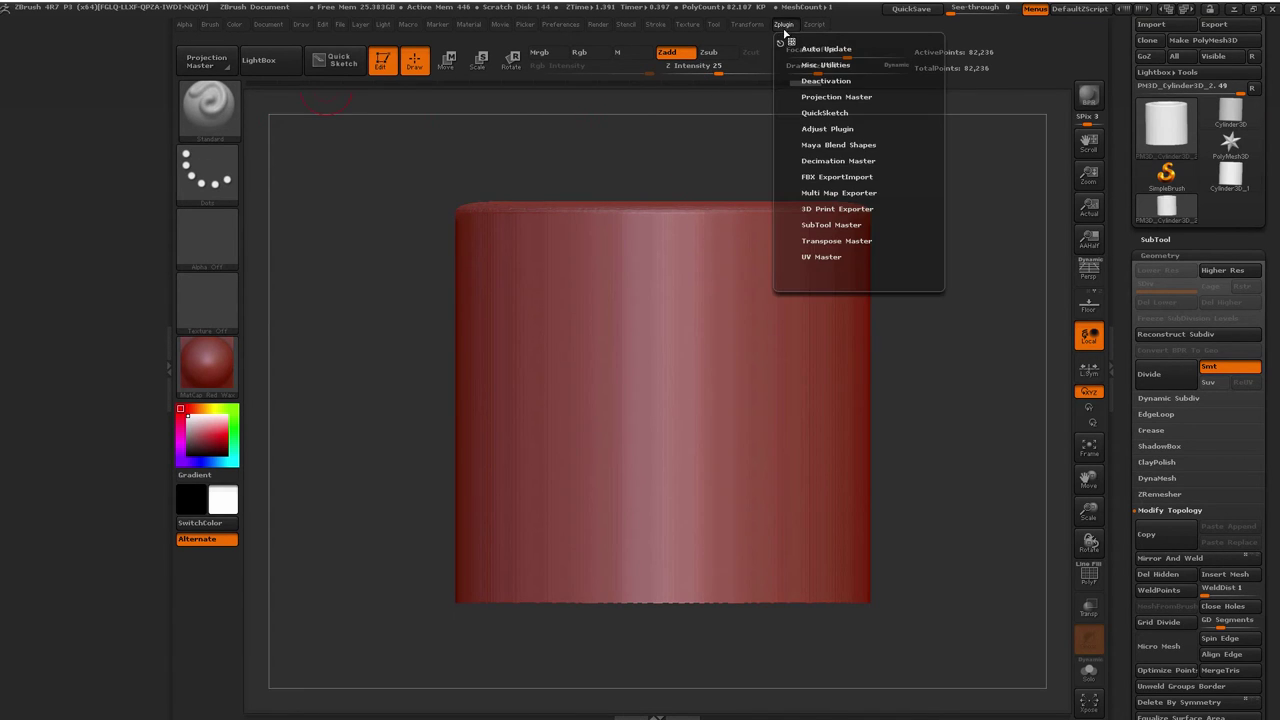
pyautogui.moveTo(781, 42); pyautogui.dragTo(91, 82)
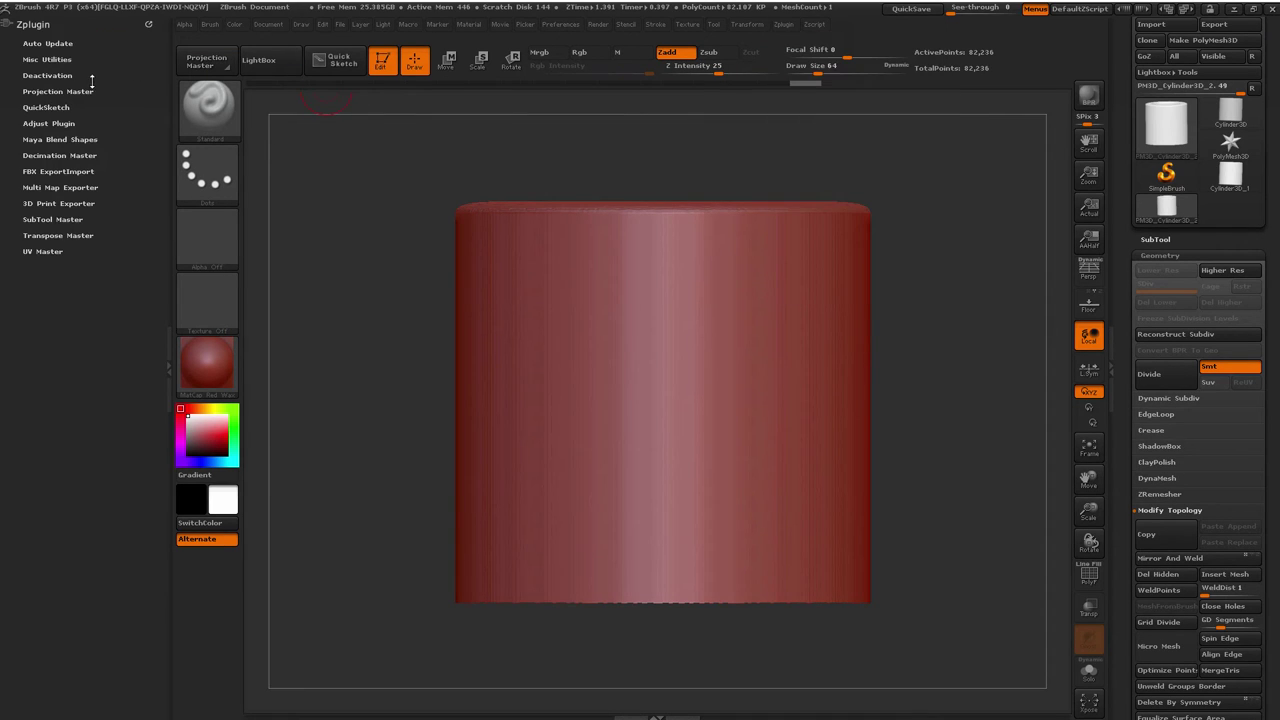
pyautogui.click(45, 252)
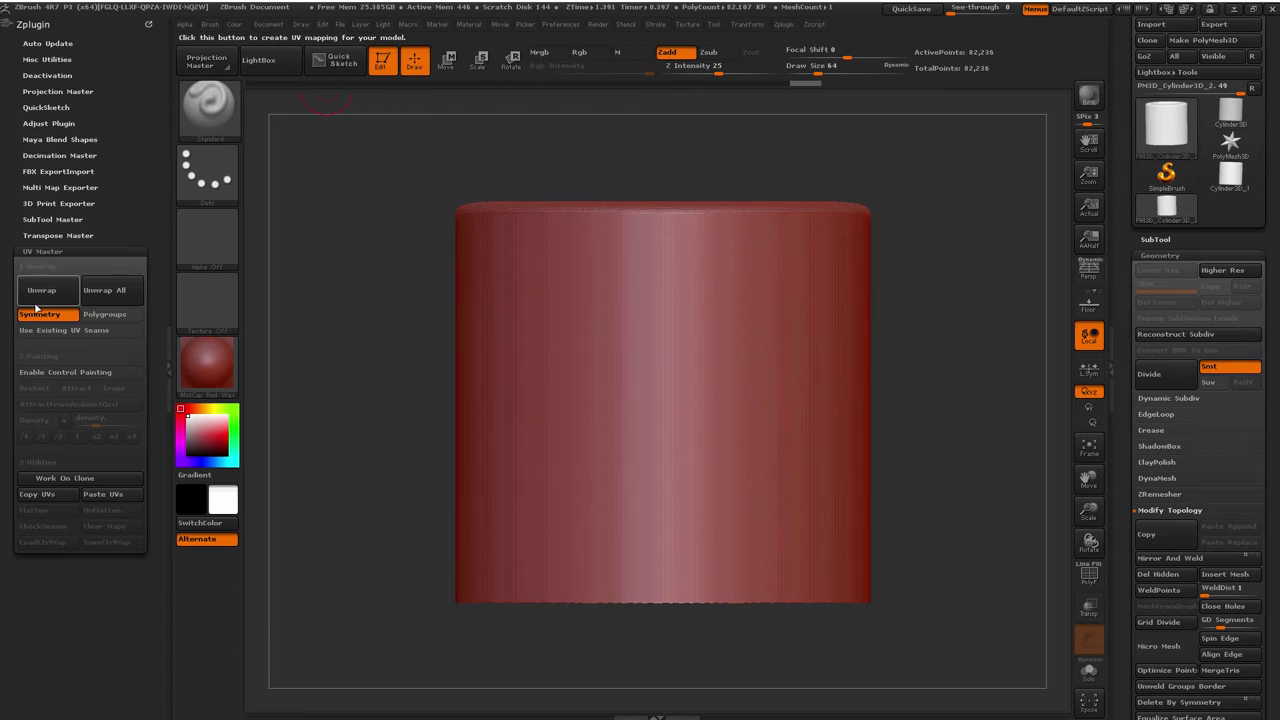
pyautogui.moveTo(364, 233); pyautogui.dragTo(356, 272)
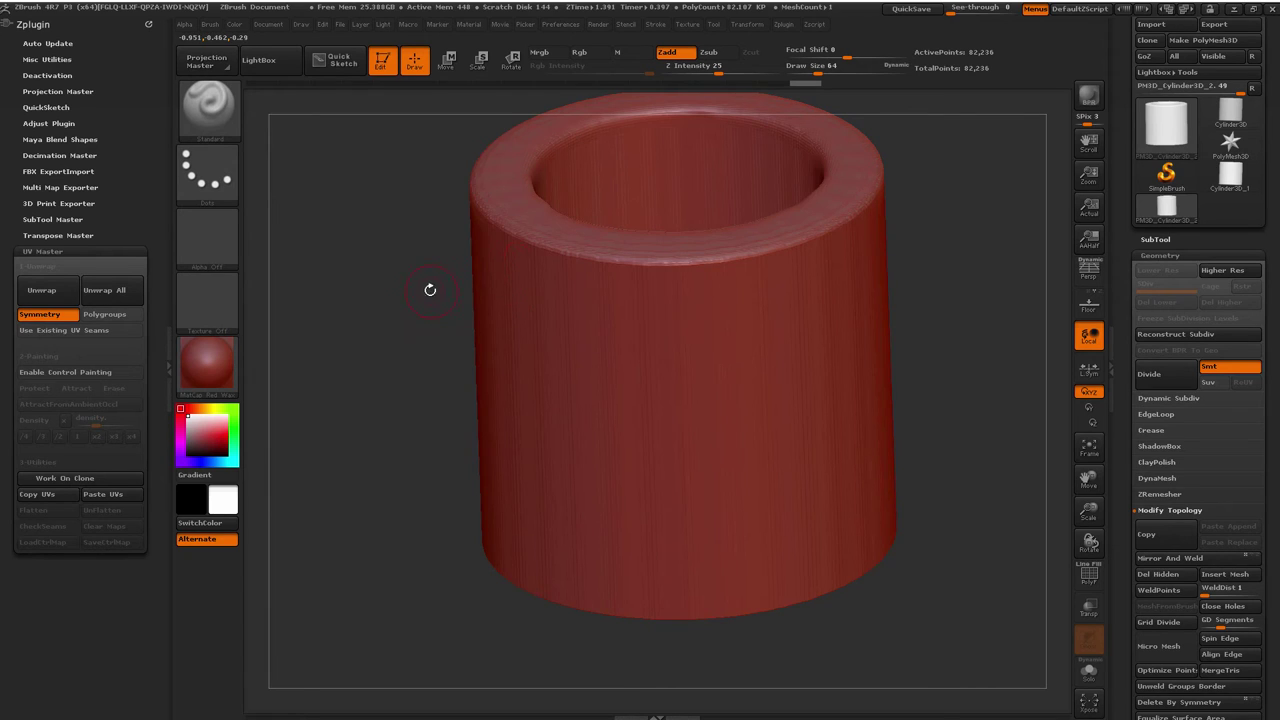
pyautogui.moveTo(395, 379)
pyautogui.mouseDown()
pyautogui.moveTo(415, 335)
pyautogui.moveTo(387, 390)
pyautogui.moveTo(393, 357)
pyautogui.mouseUp()
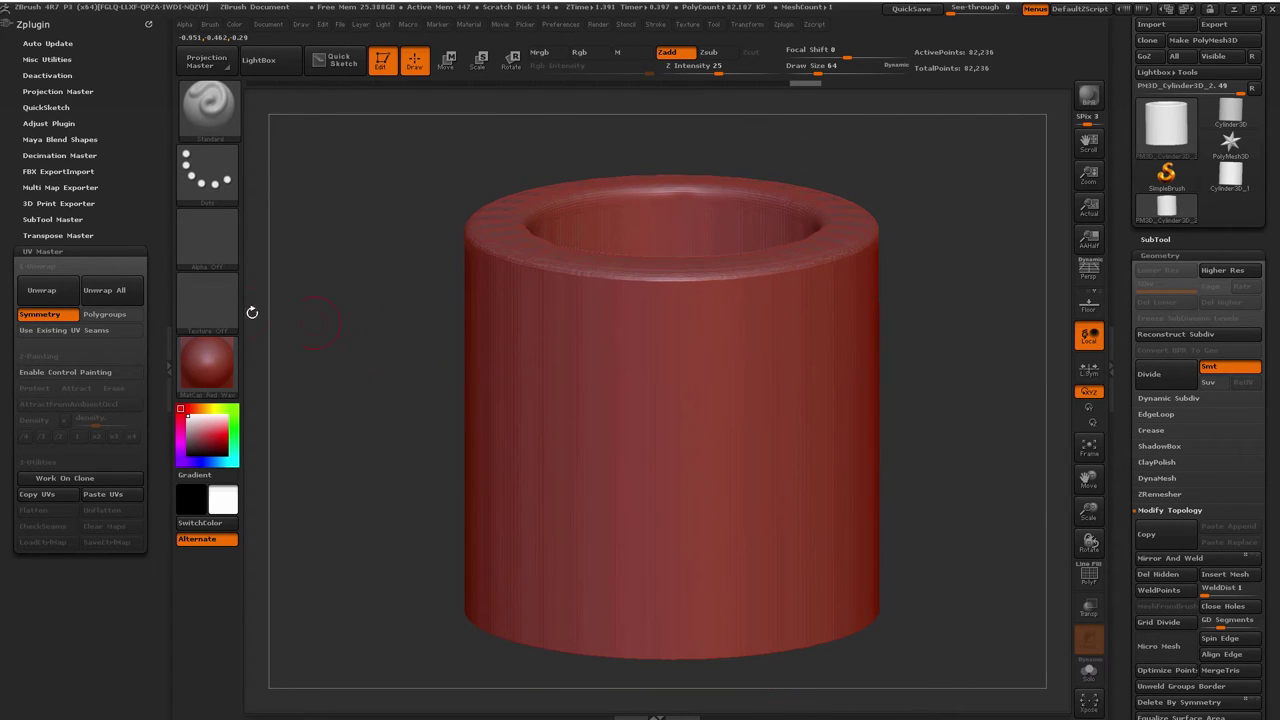
# Set UV Master to unwrap by polygroups with symmetry off, and turn on the cylinder's polyframe display
pyautogui.click(112, 315)
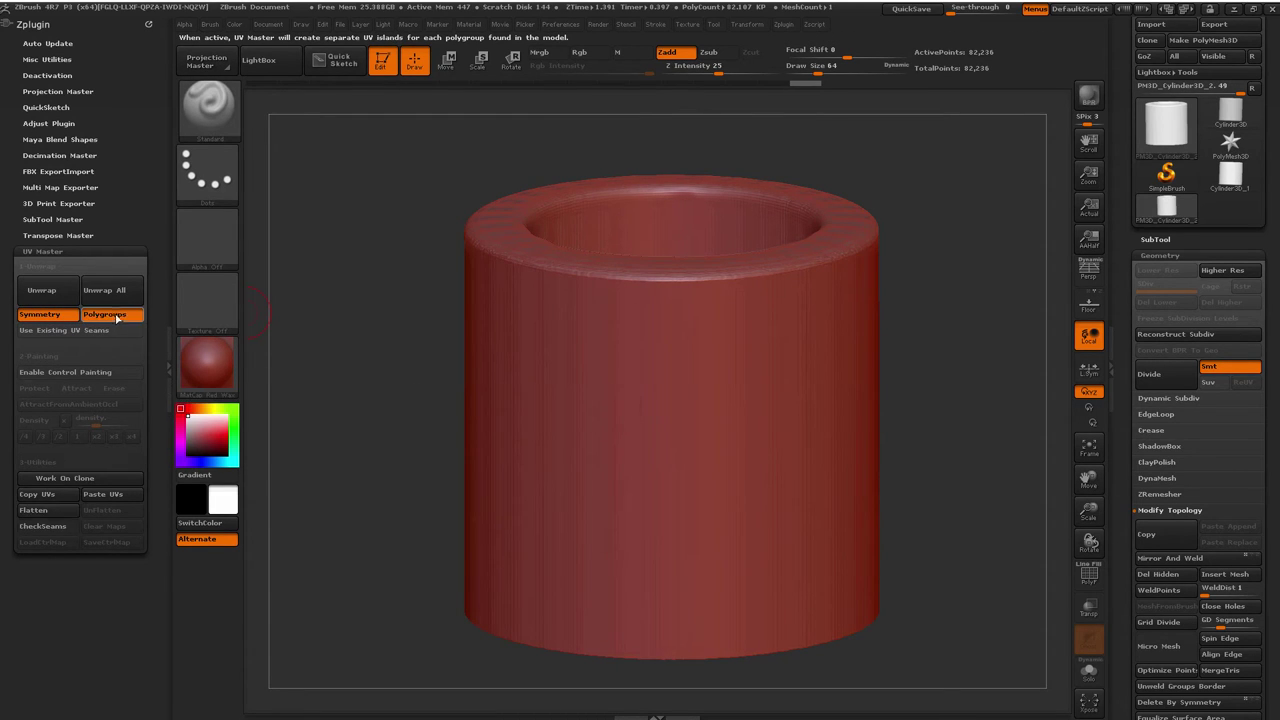
pyautogui.click(45, 315)
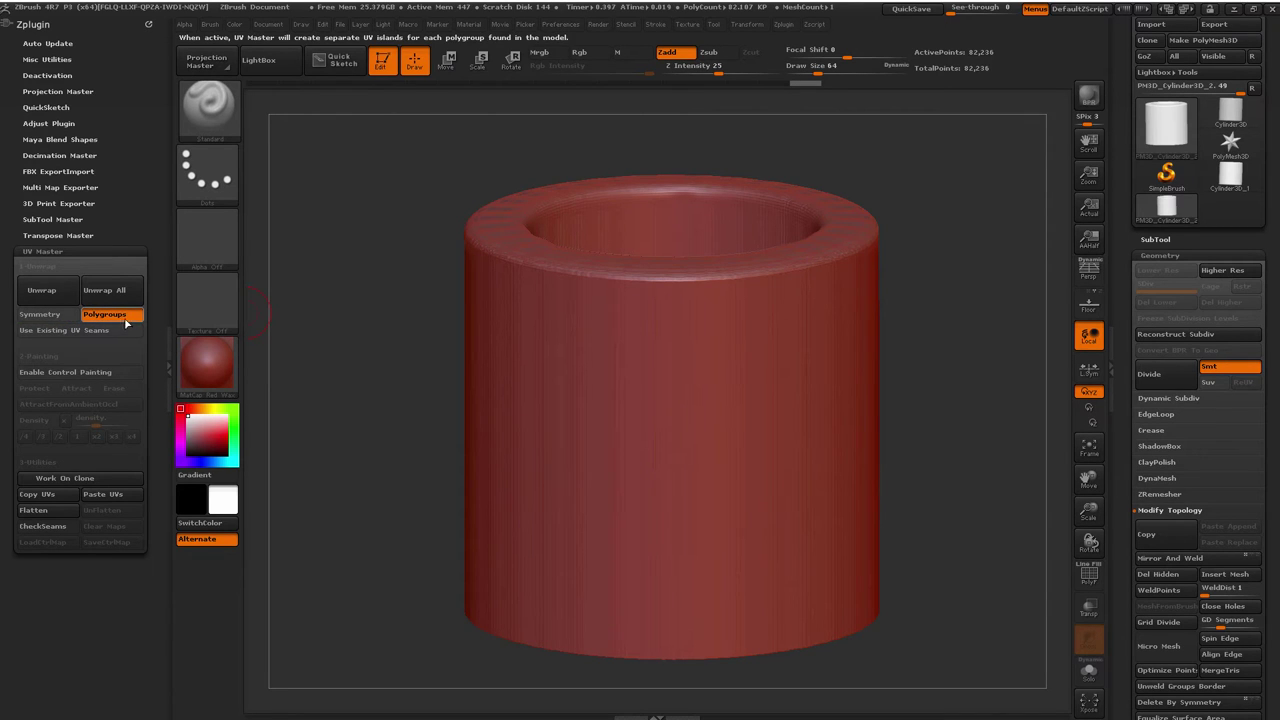
pyautogui.moveTo(928, 263); pyautogui.dragTo(927, 271)
pyautogui.press('shift')
pyautogui.hotkey('shift', 'f')
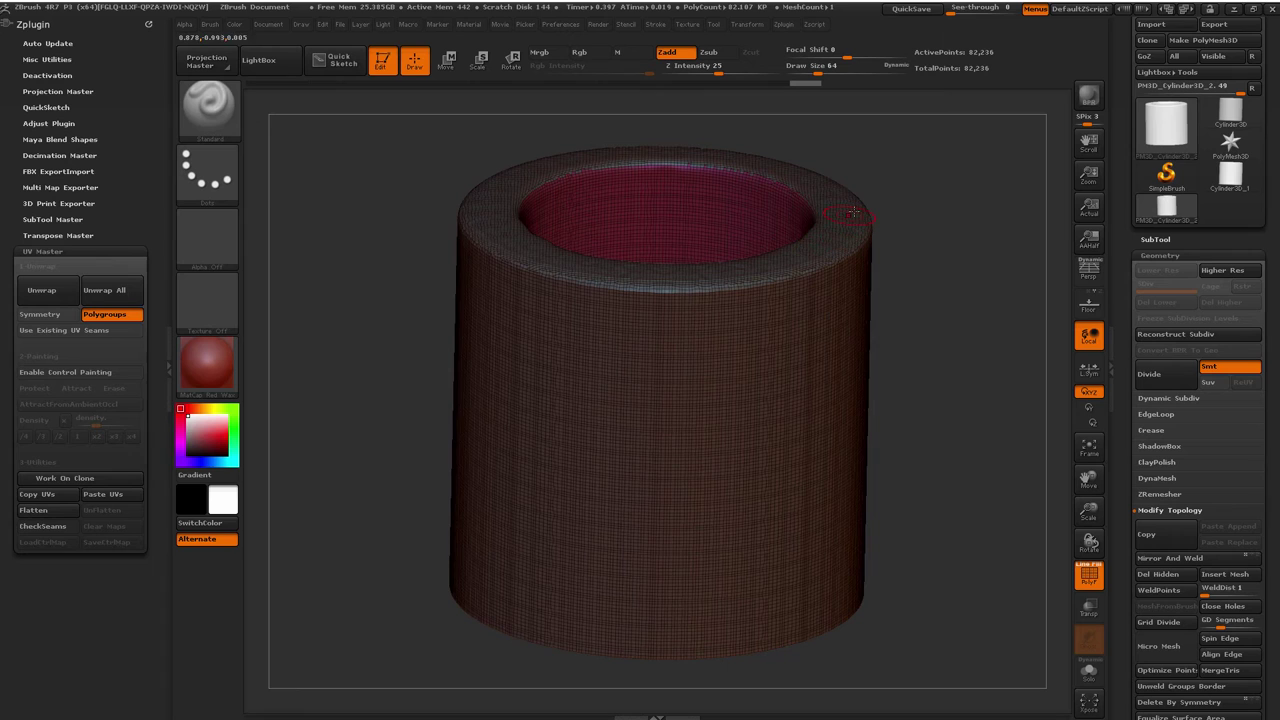
# Mask the cylinder's flat top rim from a straight side view and turn the masked area into its own polygroup
pyautogui.moveTo(931, 268)
pyautogui.mouseDown(button='right')
pyautogui.moveTo(934, 257)
pyautogui.moveTo(922, 310)
pyautogui.moveTo(950, 292)
pyautogui.mouseUp(button='right')
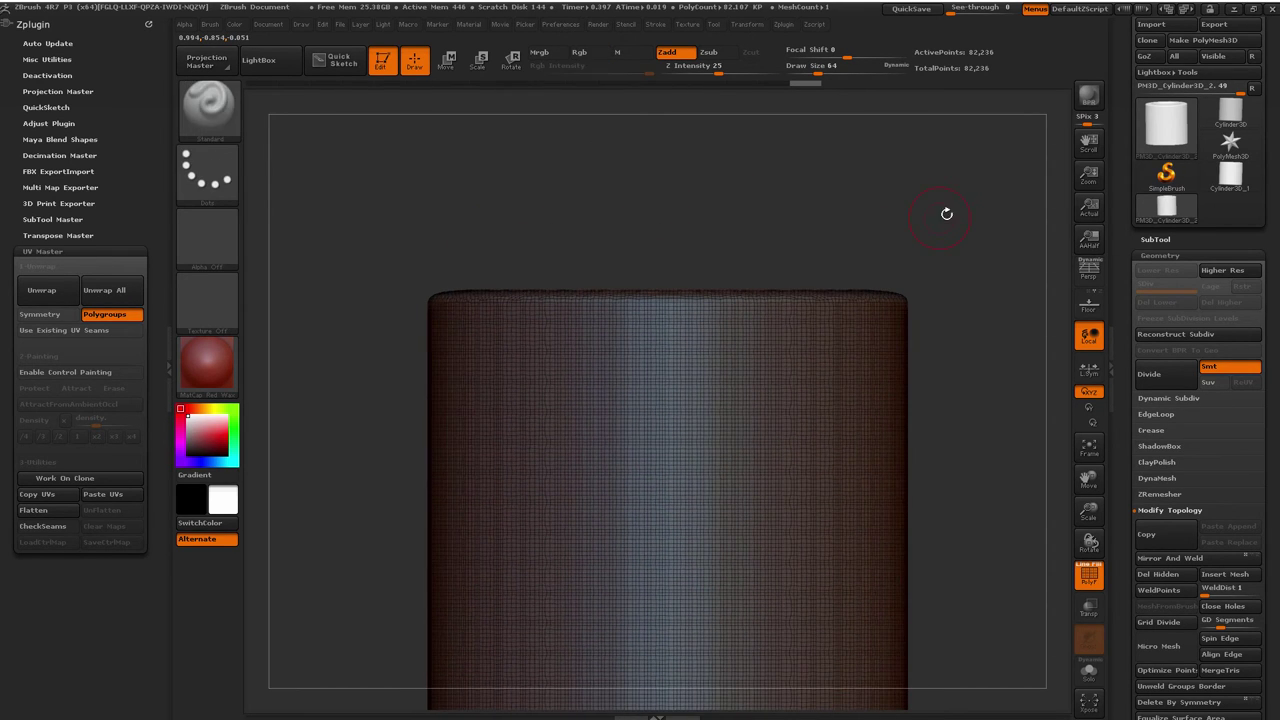
pyautogui.keyDown('ctrl'); pyautogui.moveTo(977, 209); pyautogui.dragTo(393, 298); pyautogui.keyUp('ctrl')
pyautogui.moveTo(431, 277); pyautogui.dragTo(445, 390, button='right')
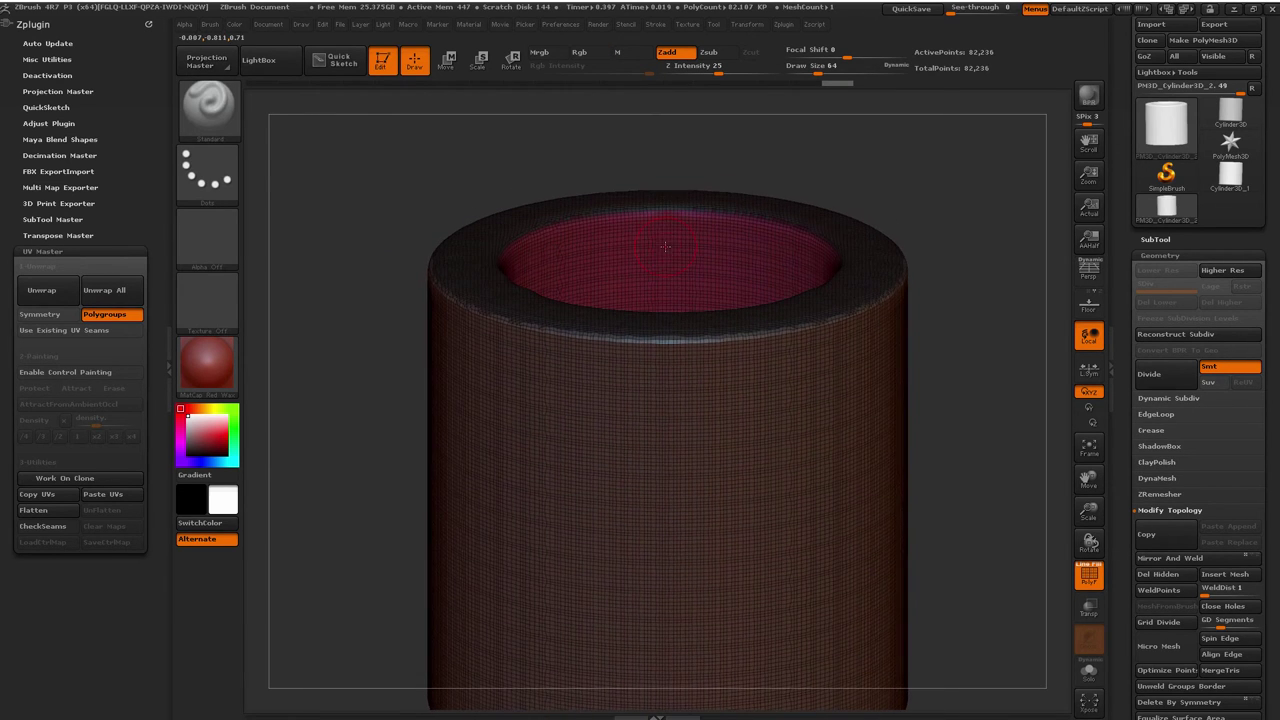
pyautogui.hotkey('ctrl', 'w')
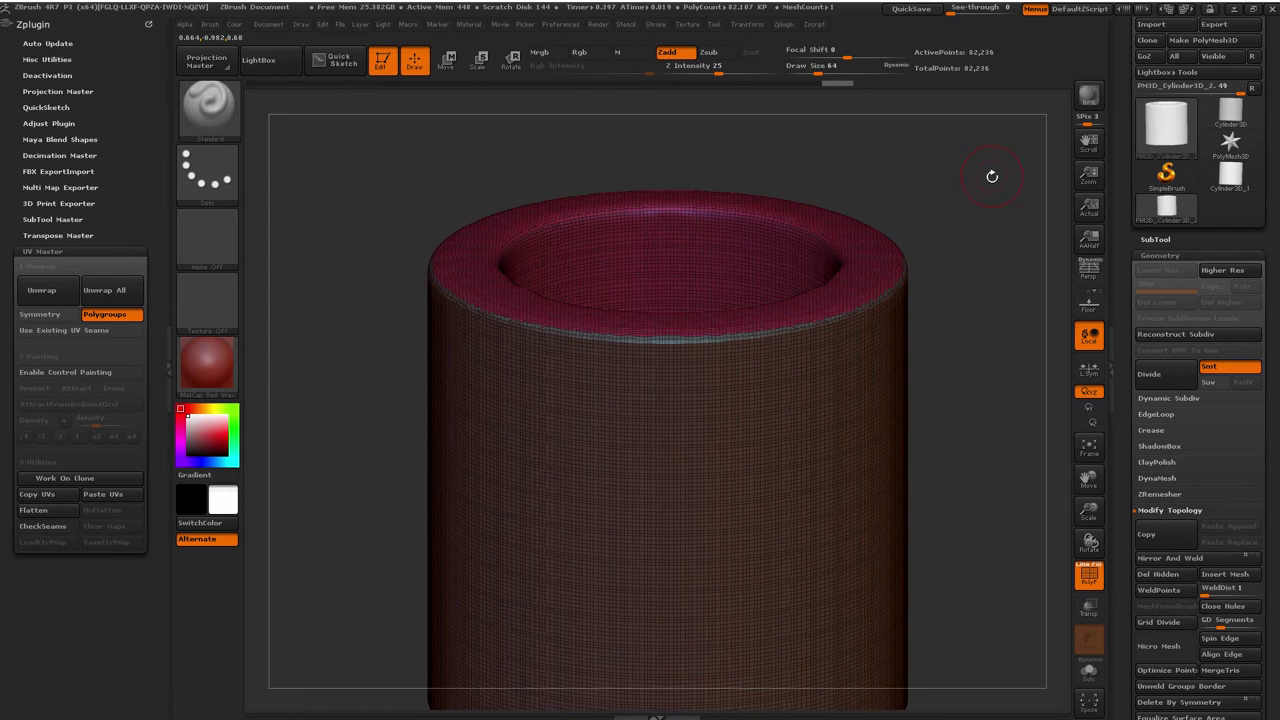
pyautogui.moveTo(991, 177); pyautogui.dragTo(976, 202)
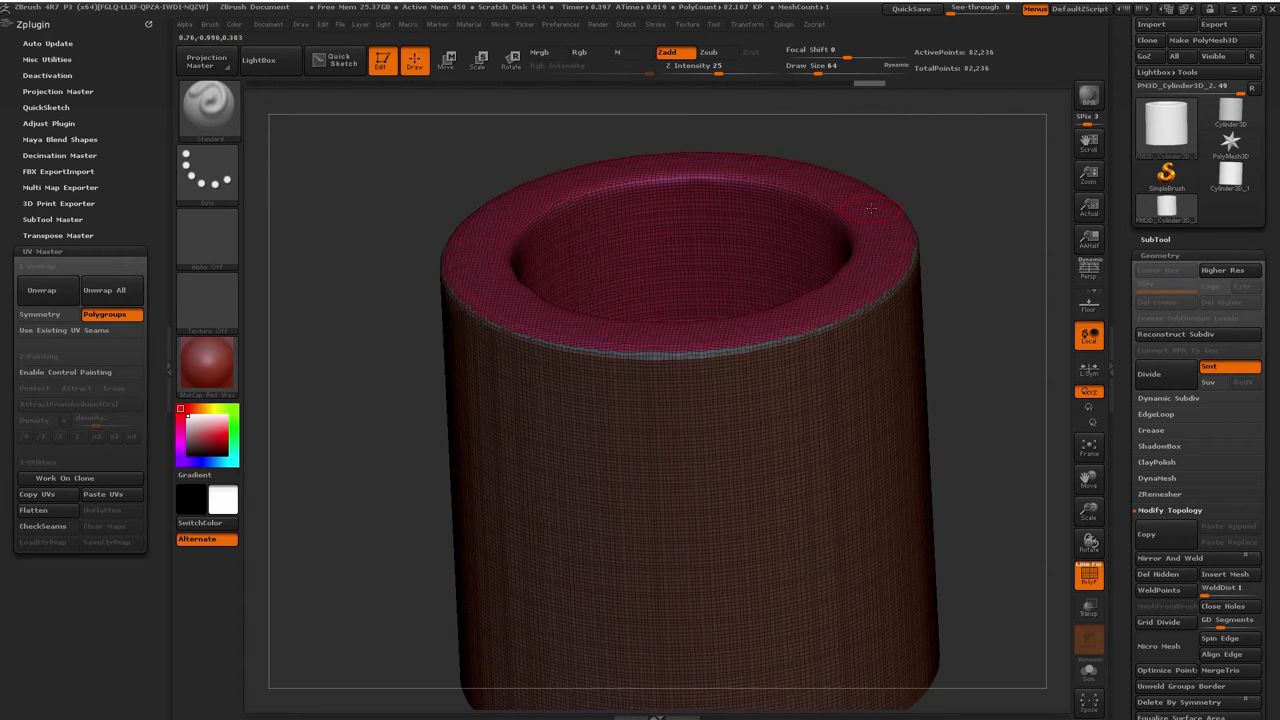
# Isolate the top rim's polygroup to check its extent, and restore the whole cylinder's visibility
pyautogui.hotkey('ctrl', 'shift')
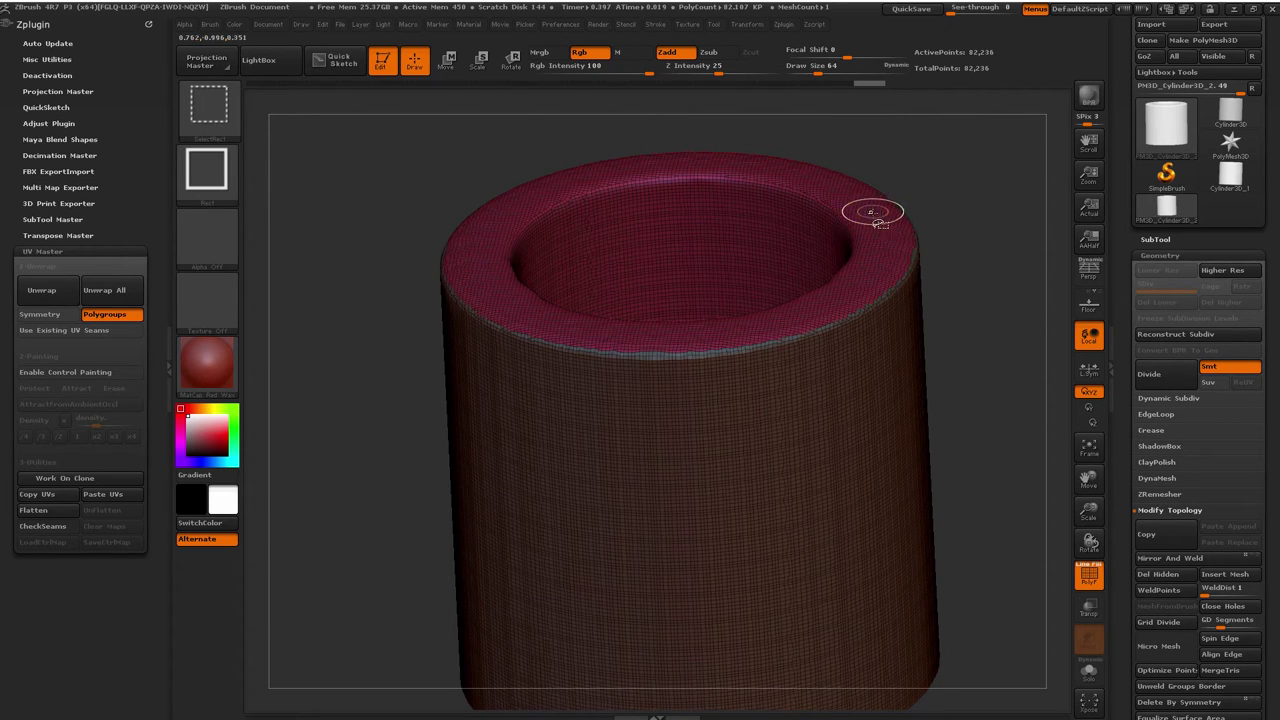
pyautogui.keyDown('ctrl'); pyautogui.keyDown('shift'); pyautogui.click(872, 213); pyautogui.keyUp('shift'); pyautogui.keyUp('ctrl')
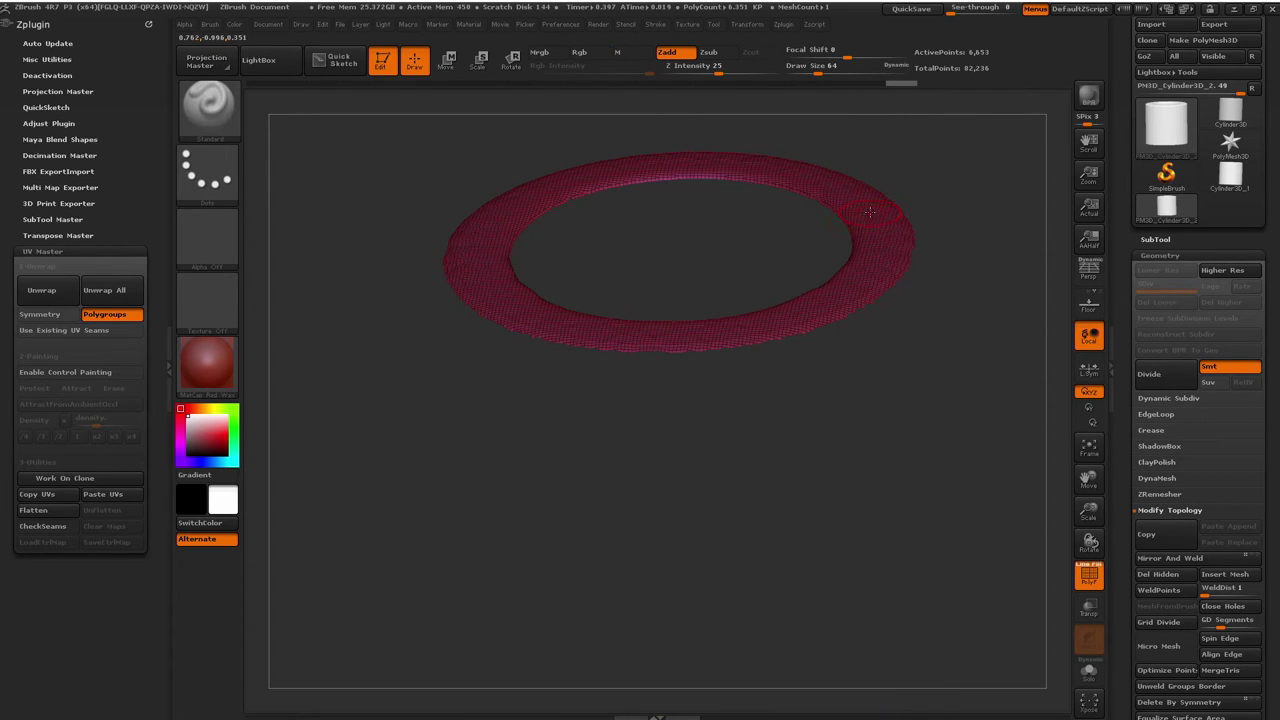
pyautogui.keyDown('ctrl'); pyautogui.keyDown('shift'); pyautogui.click(871, 210); pyautogui.keyUp('shift'); pyautogui.keyUp('ctrl')
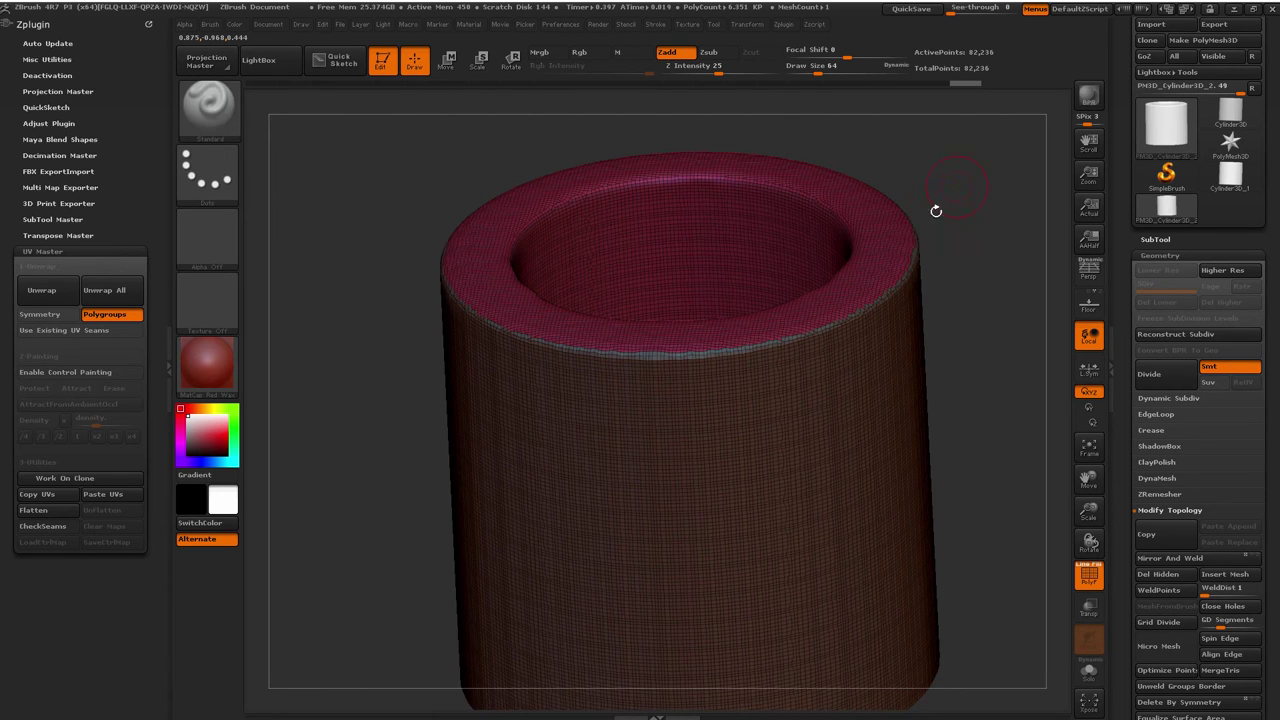
# Unwrap the cylinder's UVs with UV Master and flatten the mesh to its UV layout
pyautogui.keyDown('shift'); pyautogui.moveTo(935, 211); pyautogui.dragTo(363, 366); pyautogui.keyUp('shift')
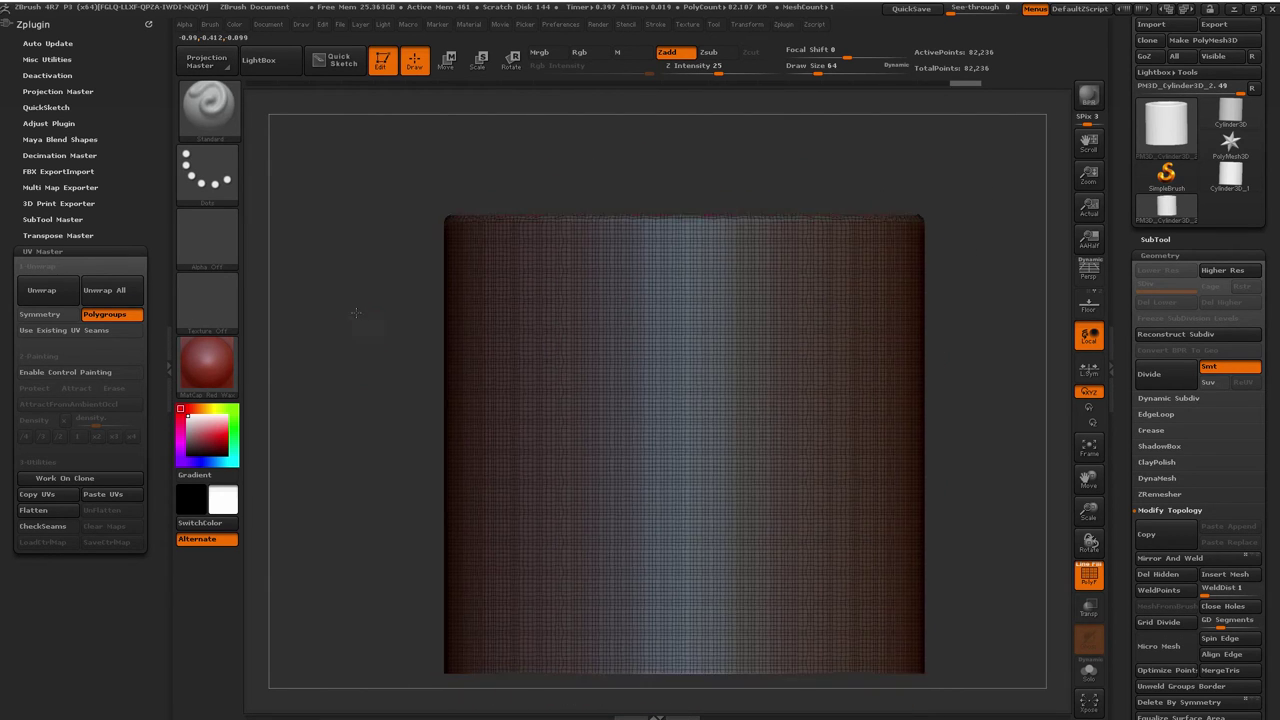
pyautogui.keyDown('alt'); pyautogui.moveTo(356, 313); pyautogui.dragTo(354, 278); pyautogui.keyUp('alt')
pyautogui.keyDown('ctrl'); pyautogui.moveTo(366, 309); pyautogui.dragTo(221, 319, button='right'); pyautogui.keyUp('ctrl')
pyautogui.moveTo(404, 264); pyautogui.dragTo(400, 313)
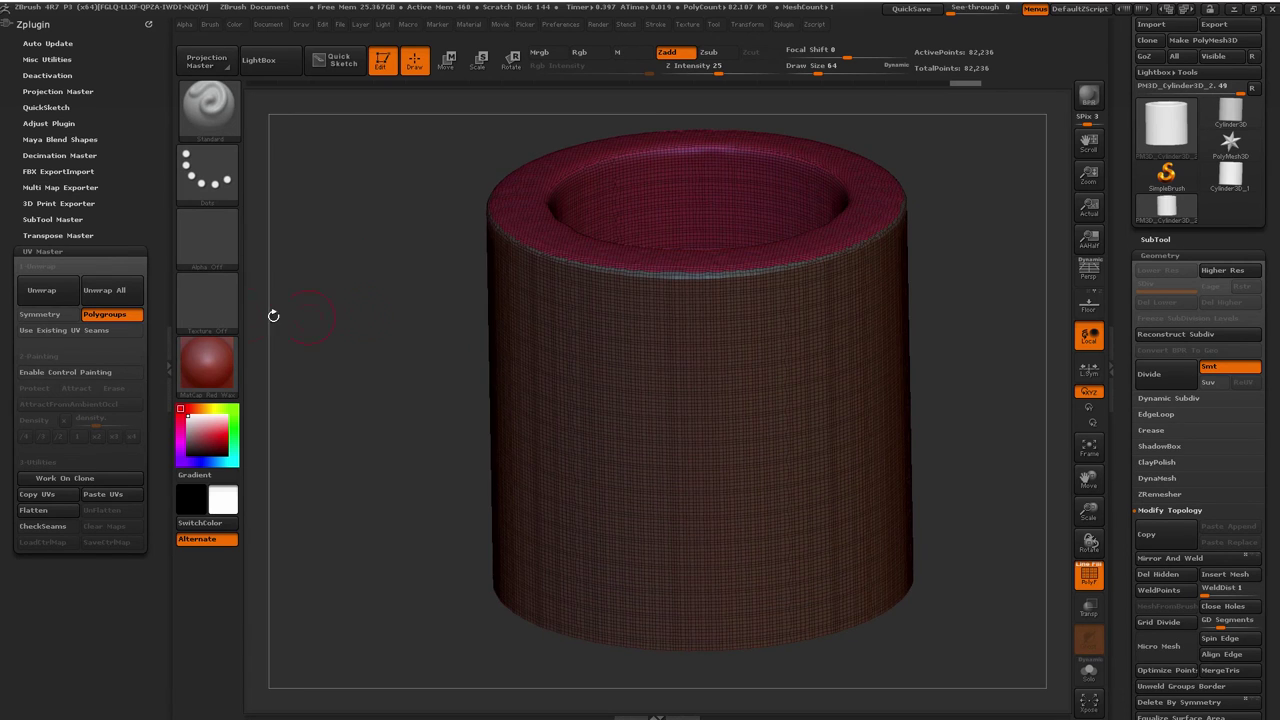
pyautogui.click(65, 295)
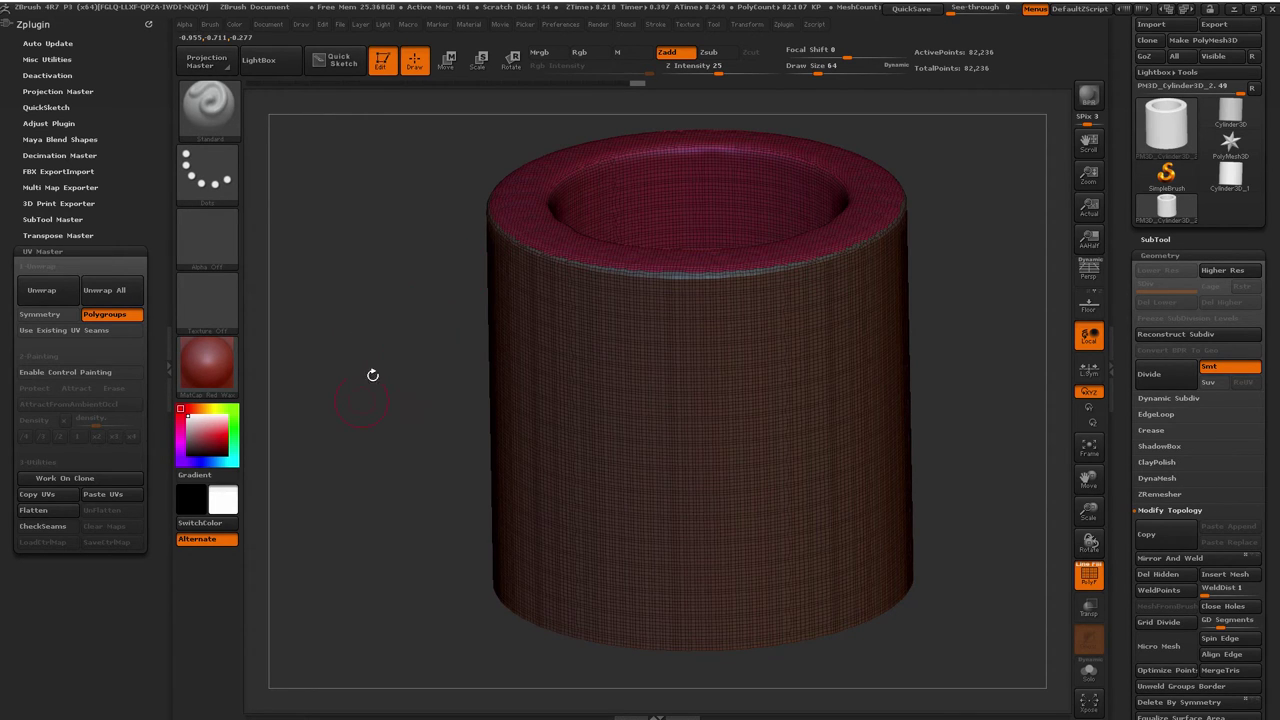
pyautogui.click(40, 511)
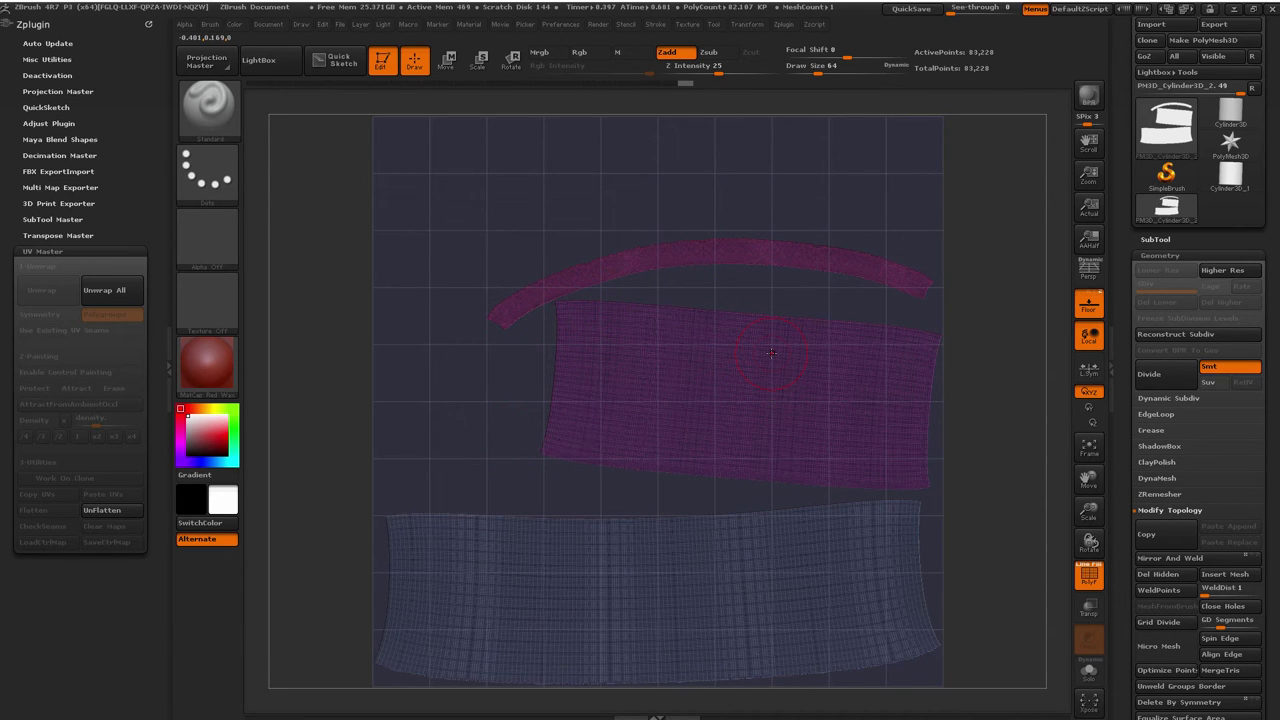
# Isolate the middle wall UV island and rotate it with a vertical transpose line until it is level
pyautogui.keyDown('alt'); pyautogui.moveTo(973, 381); pyautogui.dragTo(970, 319, button='right'); pyautogui.keyUp('alt')
pyautogui.press('b')
pyautogui.press('s')
pyautogui.press('t')
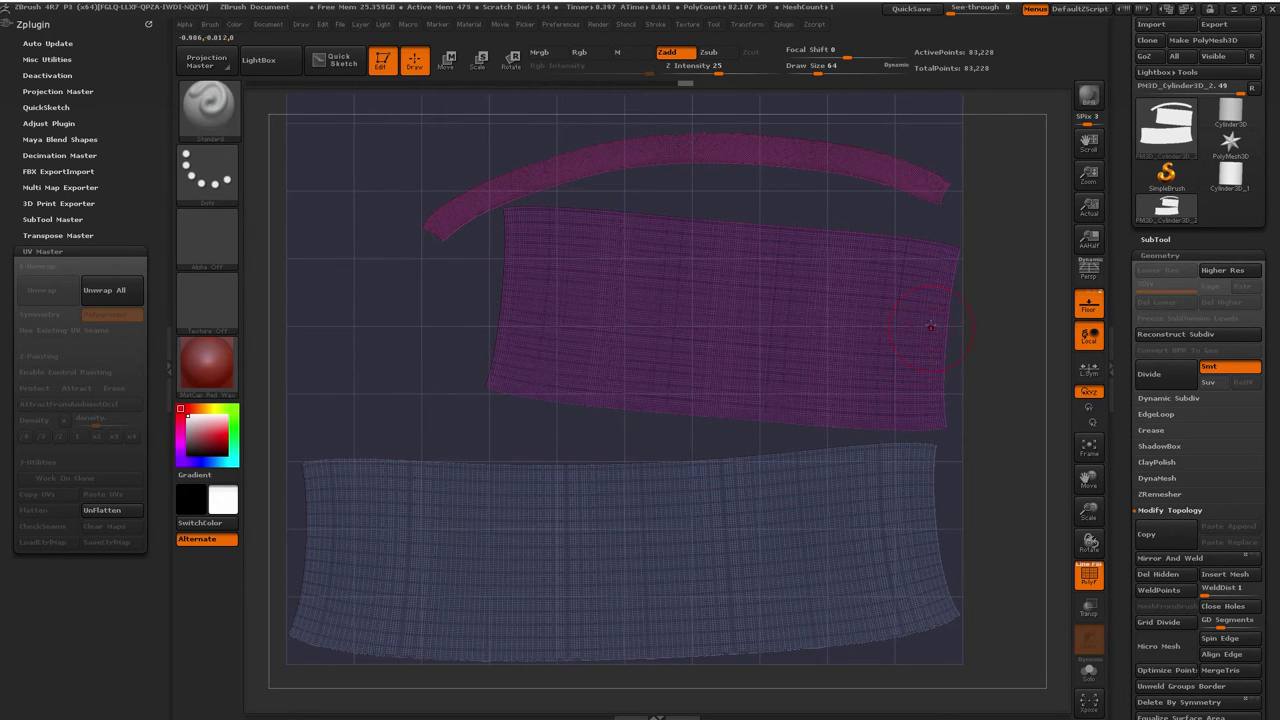
pyautogui.keyDown('ctrl'); pyautogui.keyDown('shift'); pyautogui.click(731, 330); pyautogui.keyUp('shift'); pyautogui.keyUp('ctrl')
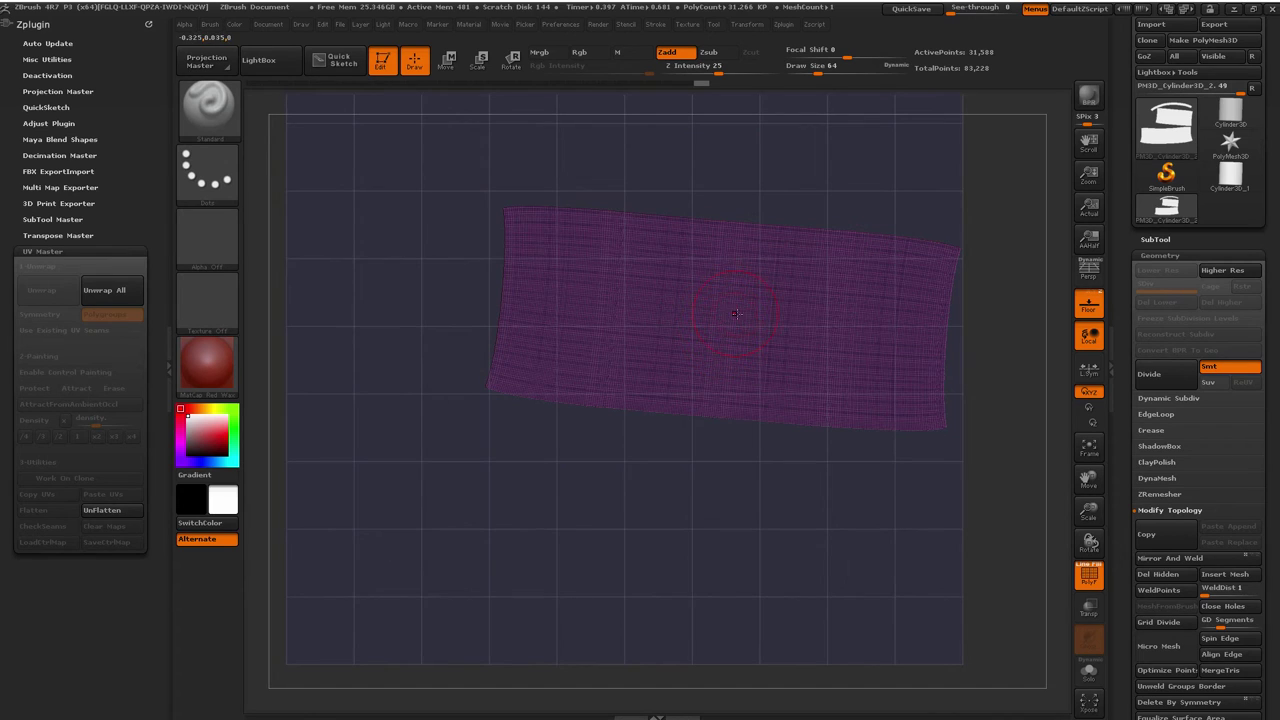
pyautogui.press('w')
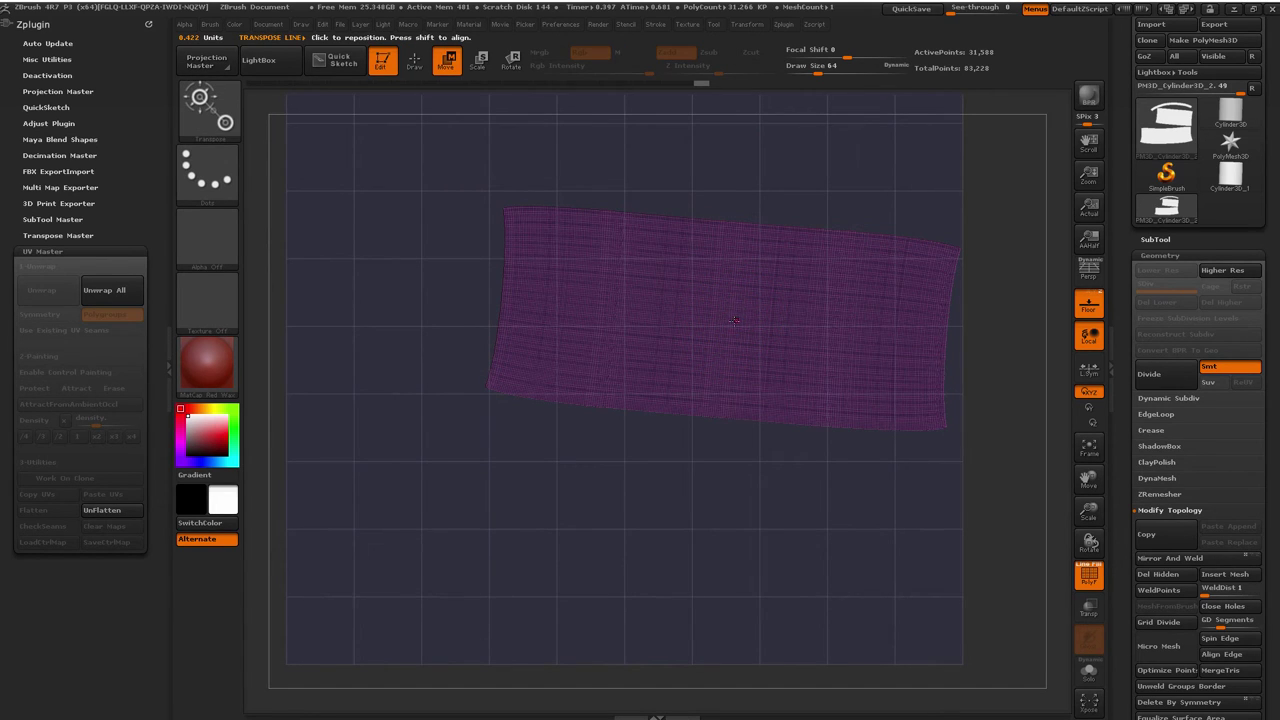
pyautogui.moveTo(734, 320); pyautogui.dragTo(736, 203)
pyautogui.press('e')
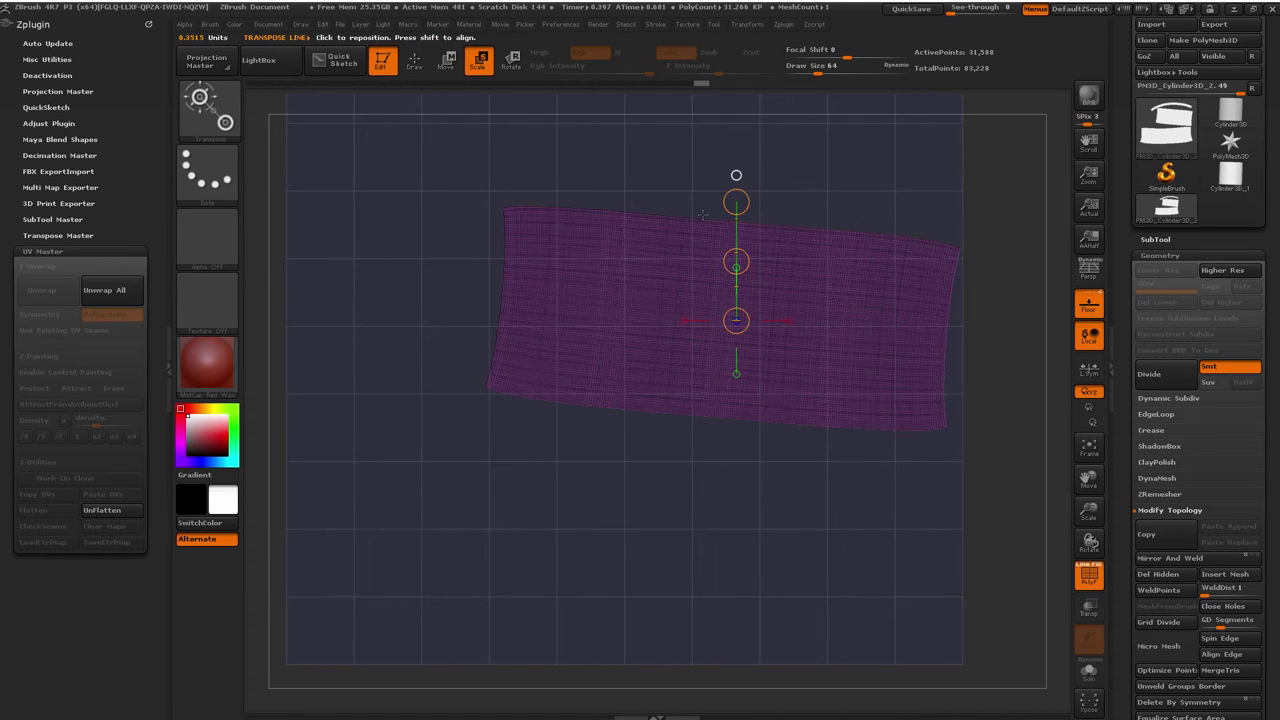
pyautogui.press('r')
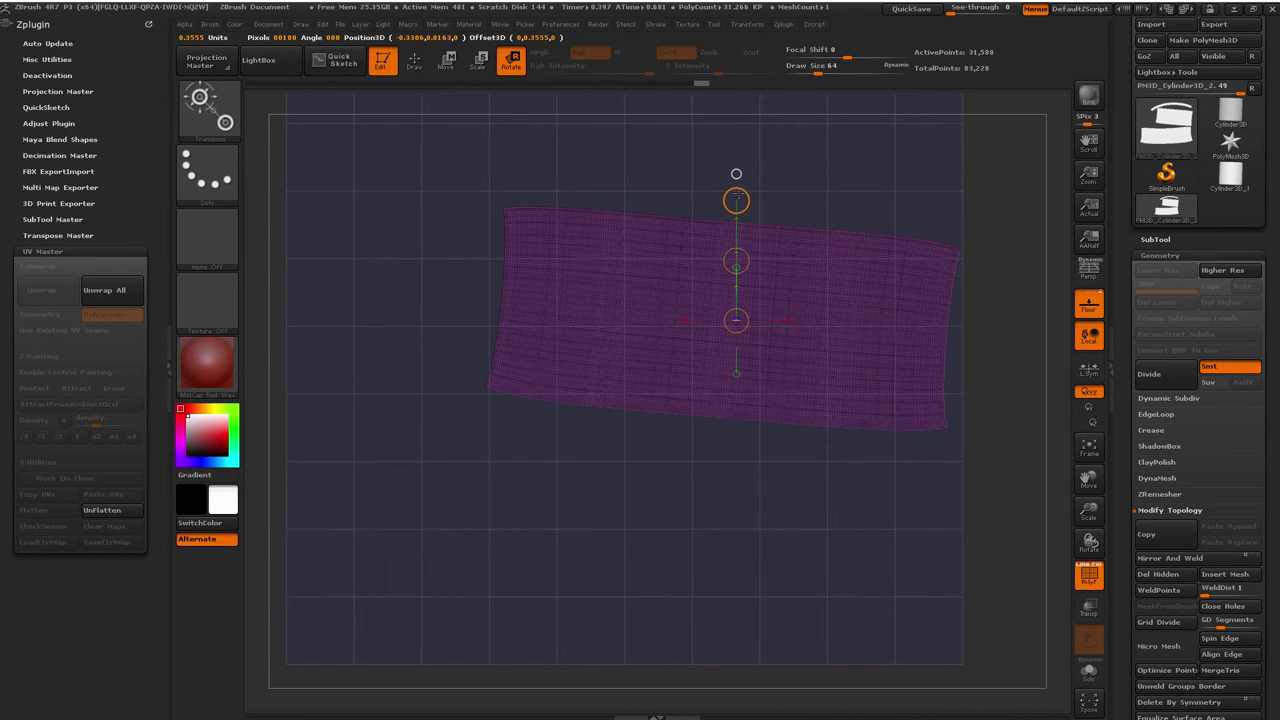
pyautogui.moveTo(736, 201); pyautogui.dragTo(726, 198)
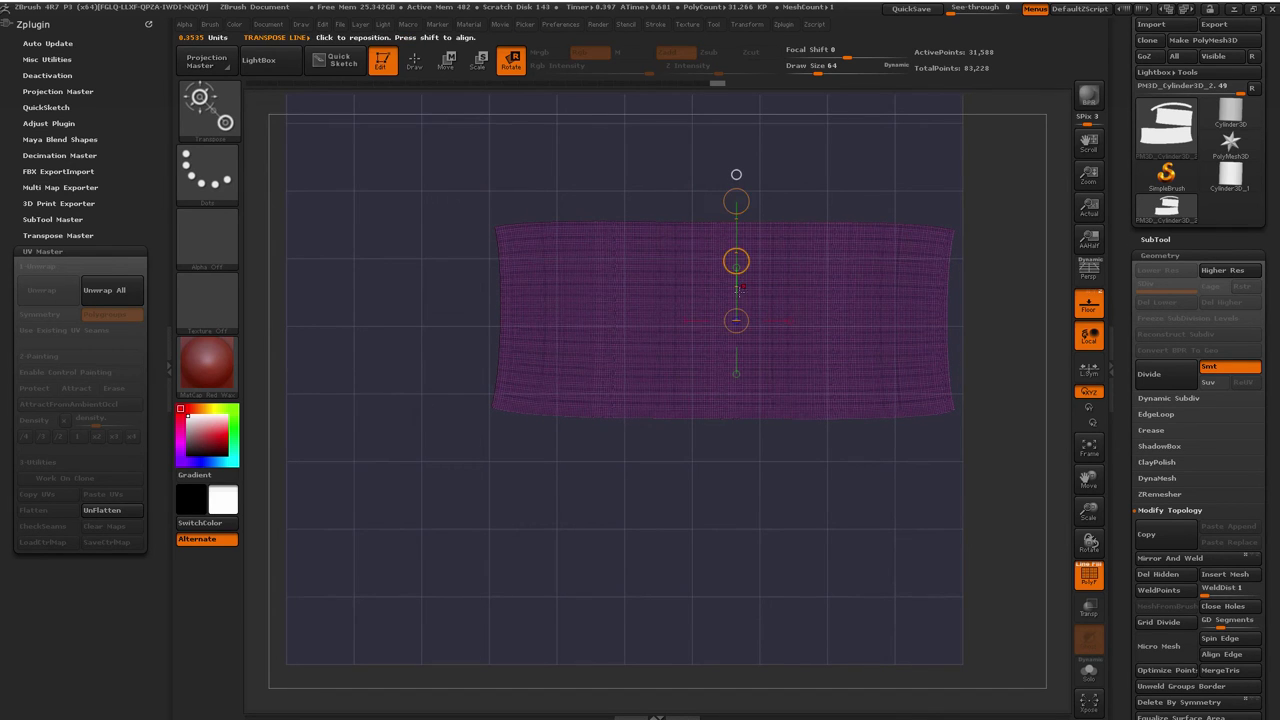
# Move the levelled wall island down and left towards the centre of the UV square, and unhide all islands
pyautogui.press('w')
pyautogui.moveTo(736, 261); pyautogui.dragTo(684, 303)
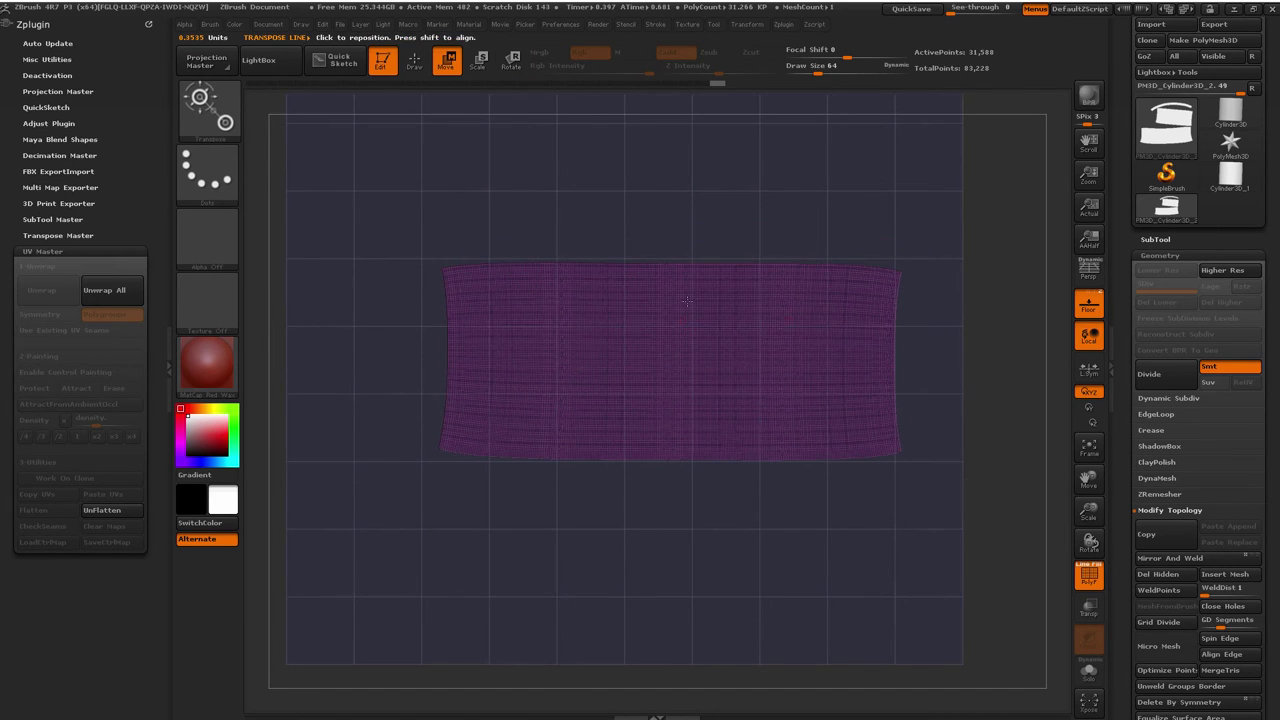
pyautogui.keyDown('ctrl'); pyautogui.keyDown('shift'); pyautogui.click(949, 352); pyautogui.keyUp('shift'); pyautogui.keyUp('ctrl')
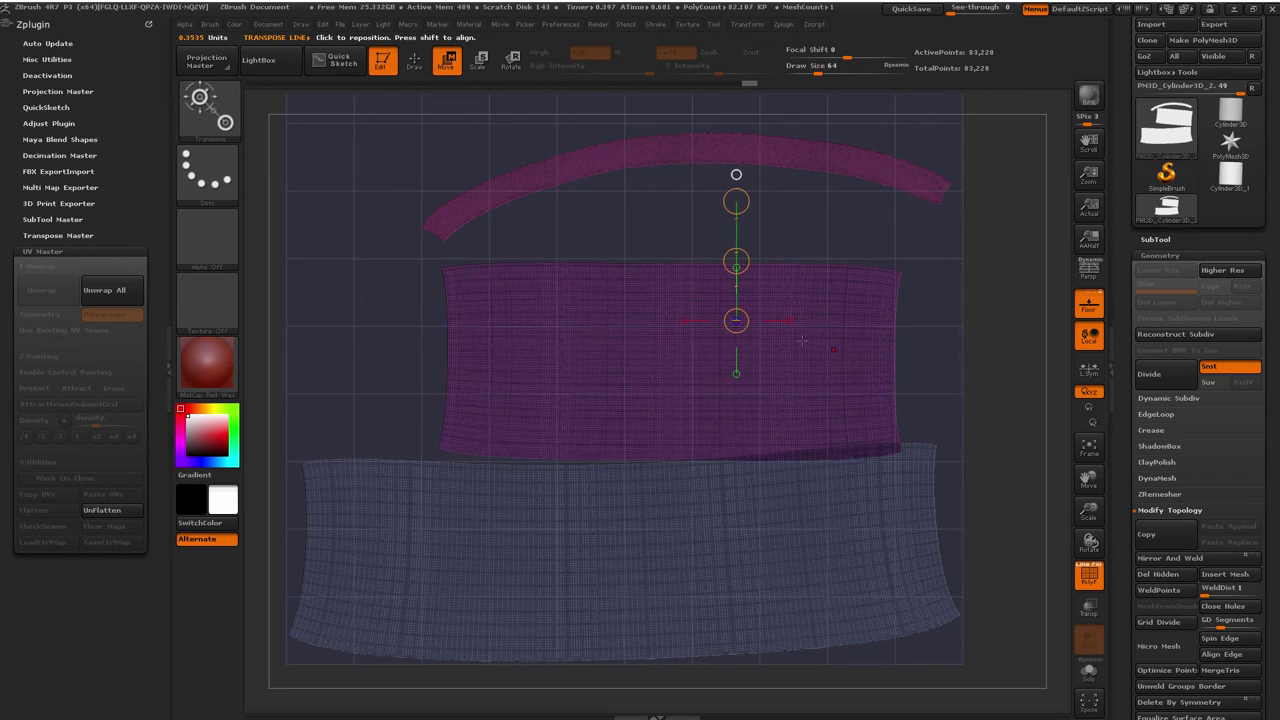
# Mask everything except the middle wall island and move it left and slightly up, clear of the lower island
pyautogui.moveTo(736, 261); pyautogui.dragTo(720, 262)
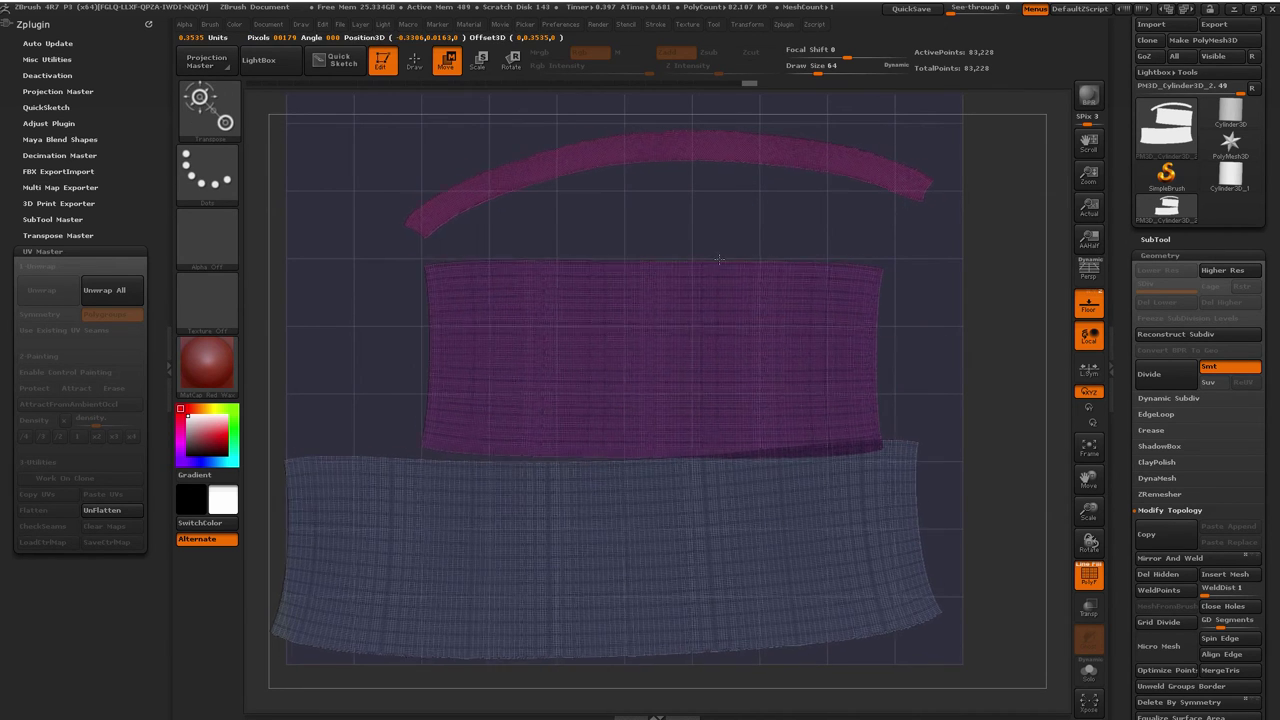
pyautogui.hotkey('ctrl', 'z')
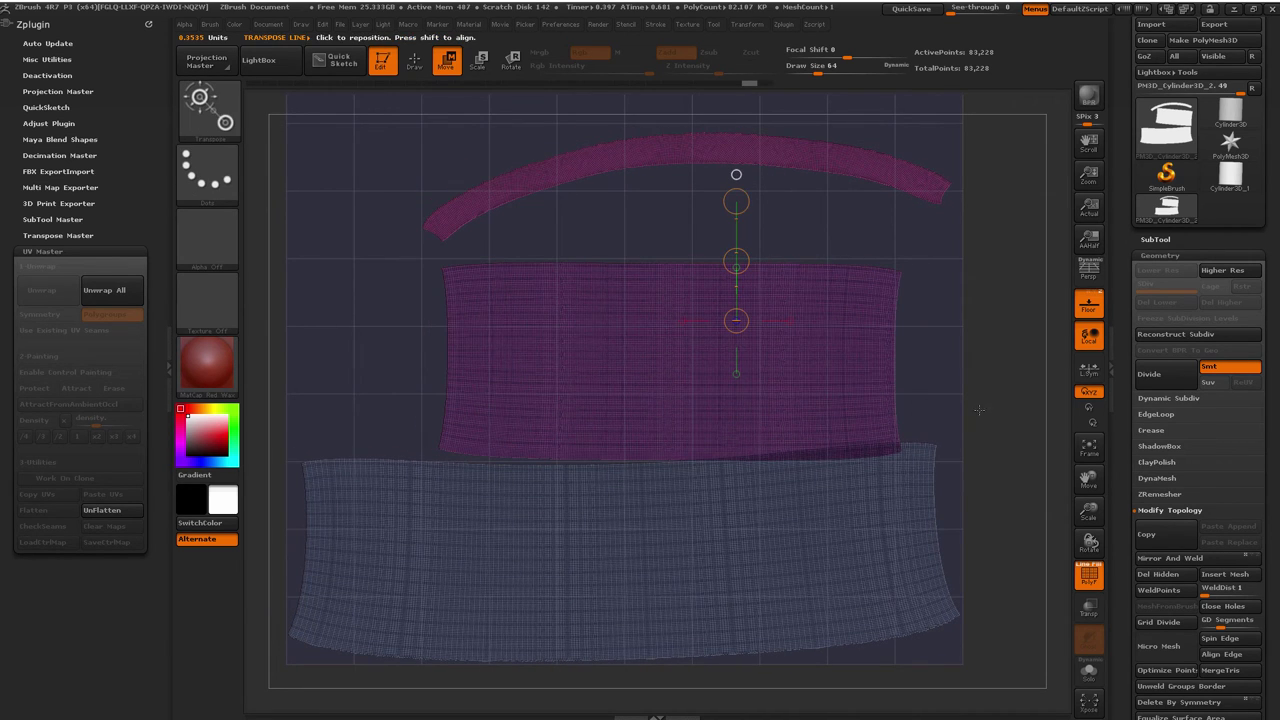
pyautogui.keyDown('ctrl'); pyautogui.moveTo(620, 350); pyautogui.dragTo(608, 209); pyautogui.keyUp('ctrl')
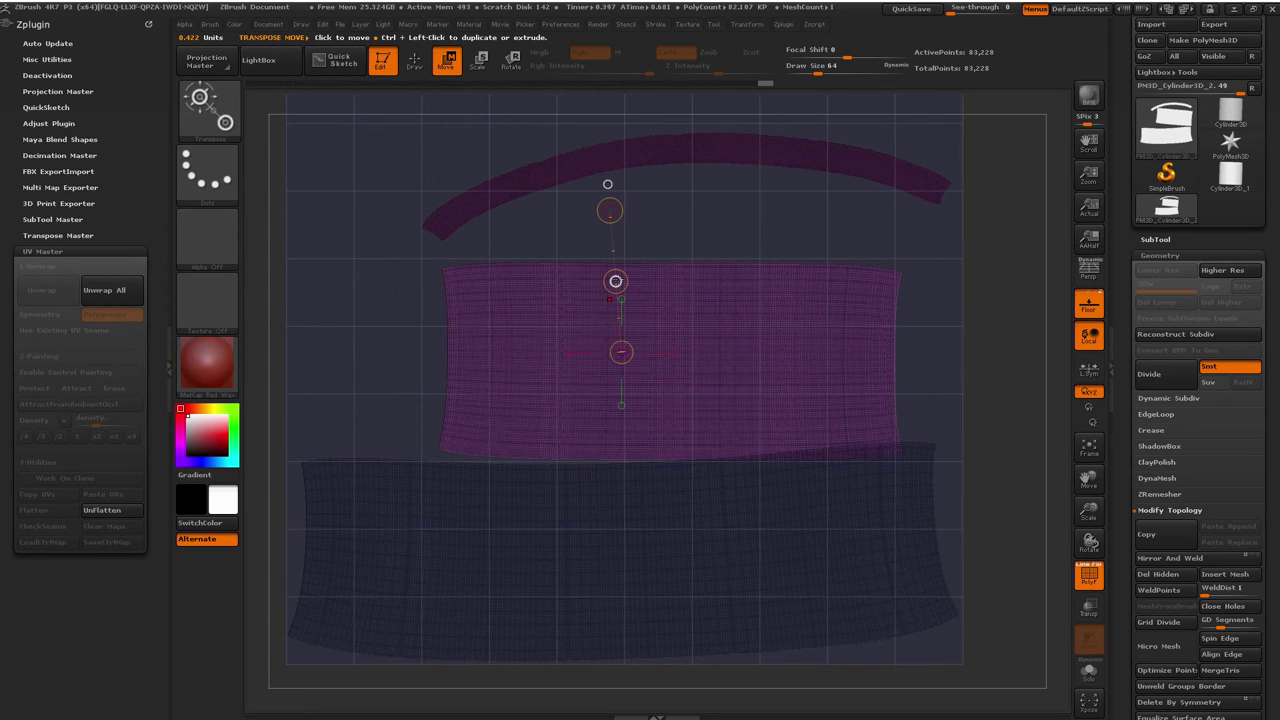
pyautogui.moveTo(616, 281); pyautogui.dragTo(556, 270)
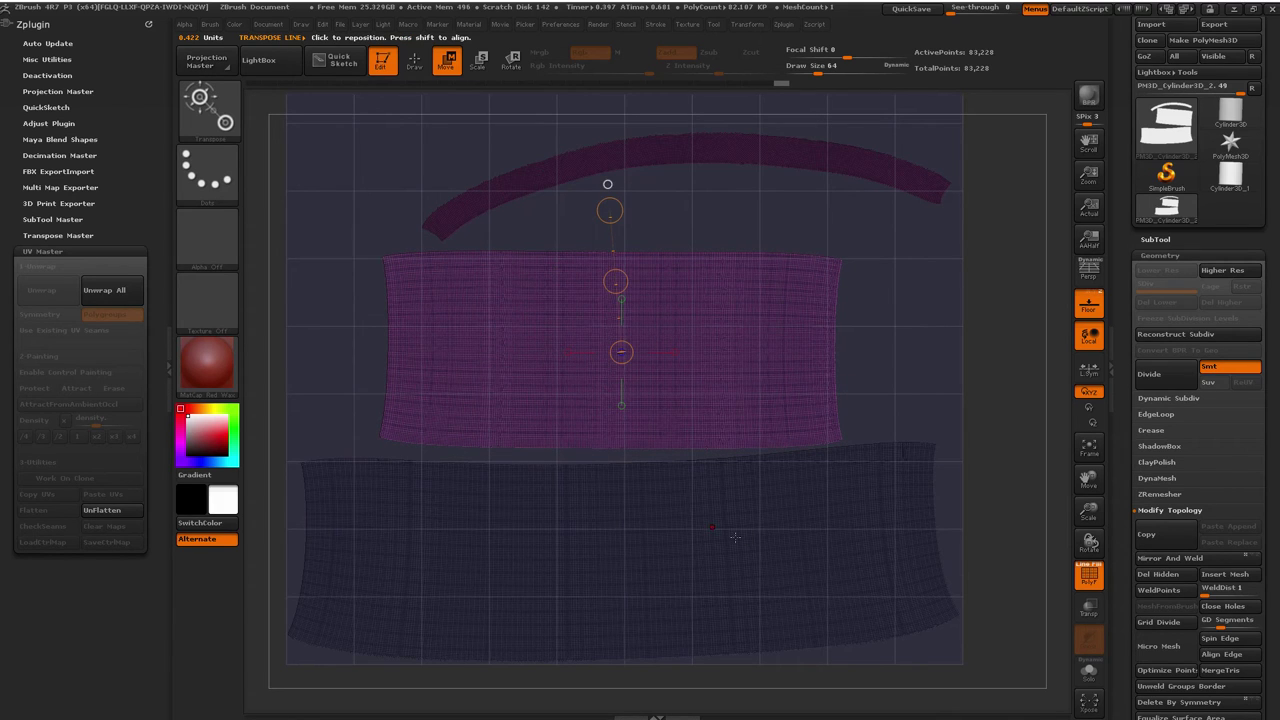
# Mask everything except the curved rim strip and move the strip left and slightly down, above the middle island
pyautogui.keyDown('alt'); pyautogui.click(743, 144); pyautogui.keyUp('alt')
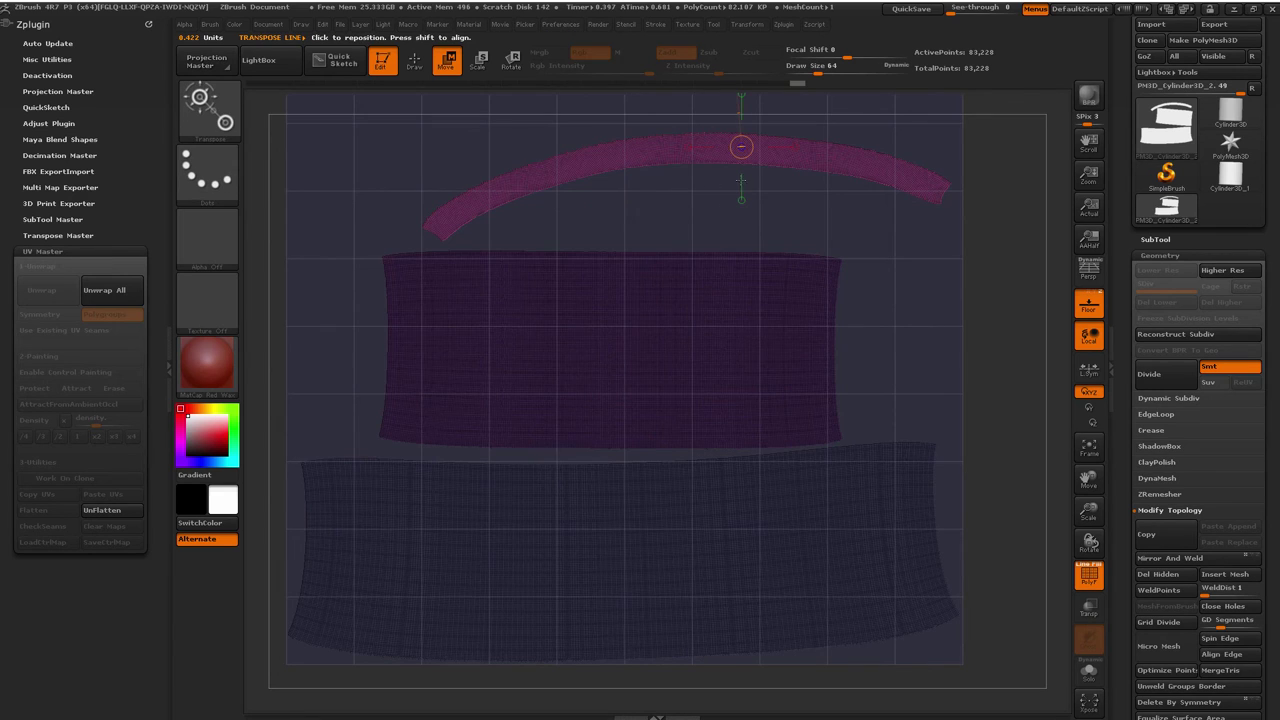
pyautogui.keyDown('alt'); pyautogui.moveTo(806, 229); pyautogui.dragTo(792, 355); pyautogui.keyUp('alt')
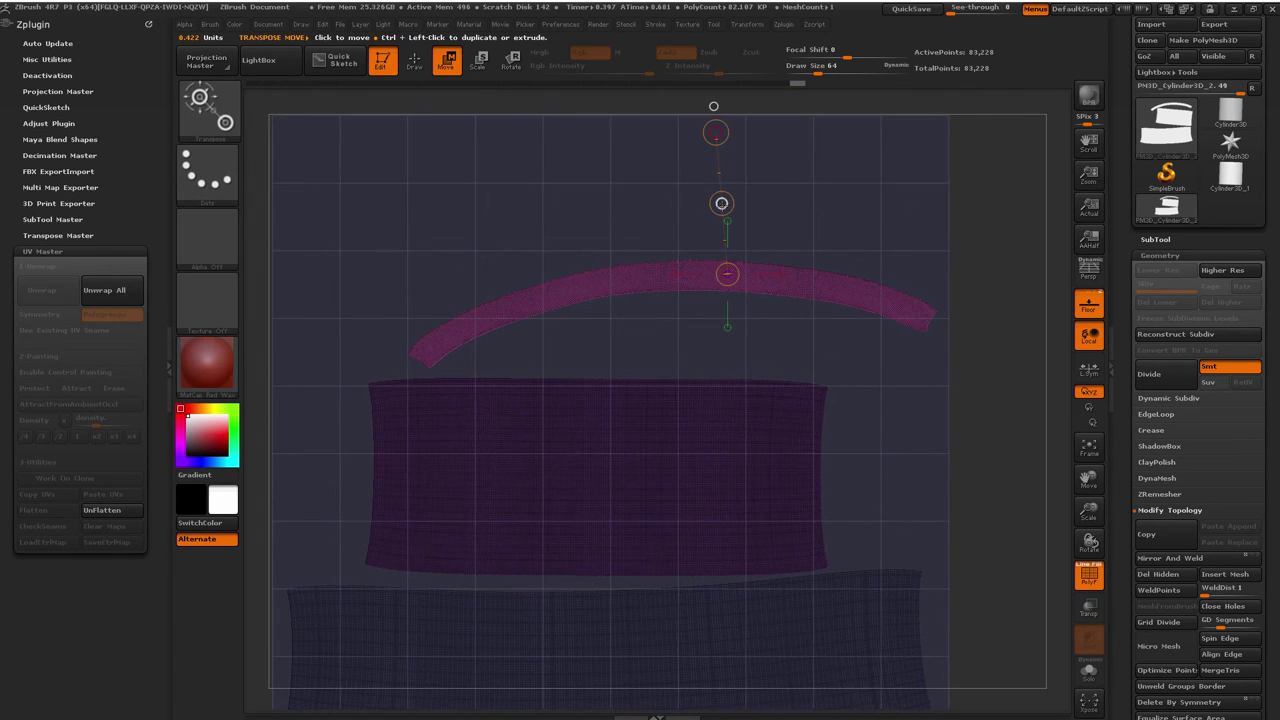
pyautogui.moveTo(721, 204); pyautogui.dragTo(640, 230)
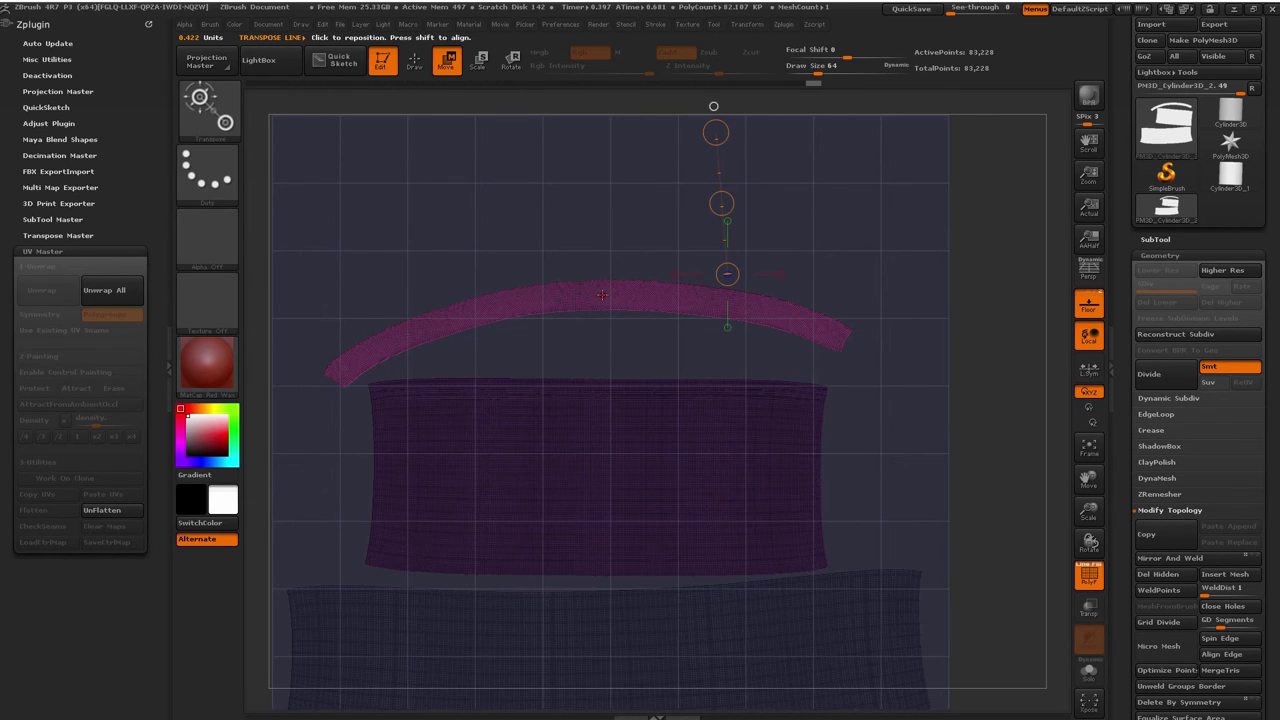
# Rotate the curved rim strip until it is level and nudge it into place just above the middle wall island
pyautogui.moveTo(602, 298); pyautogui.dragTo(609, 179)
pyautogui.press('e')
pyautogui.press('r')
pyautogui.press('w')
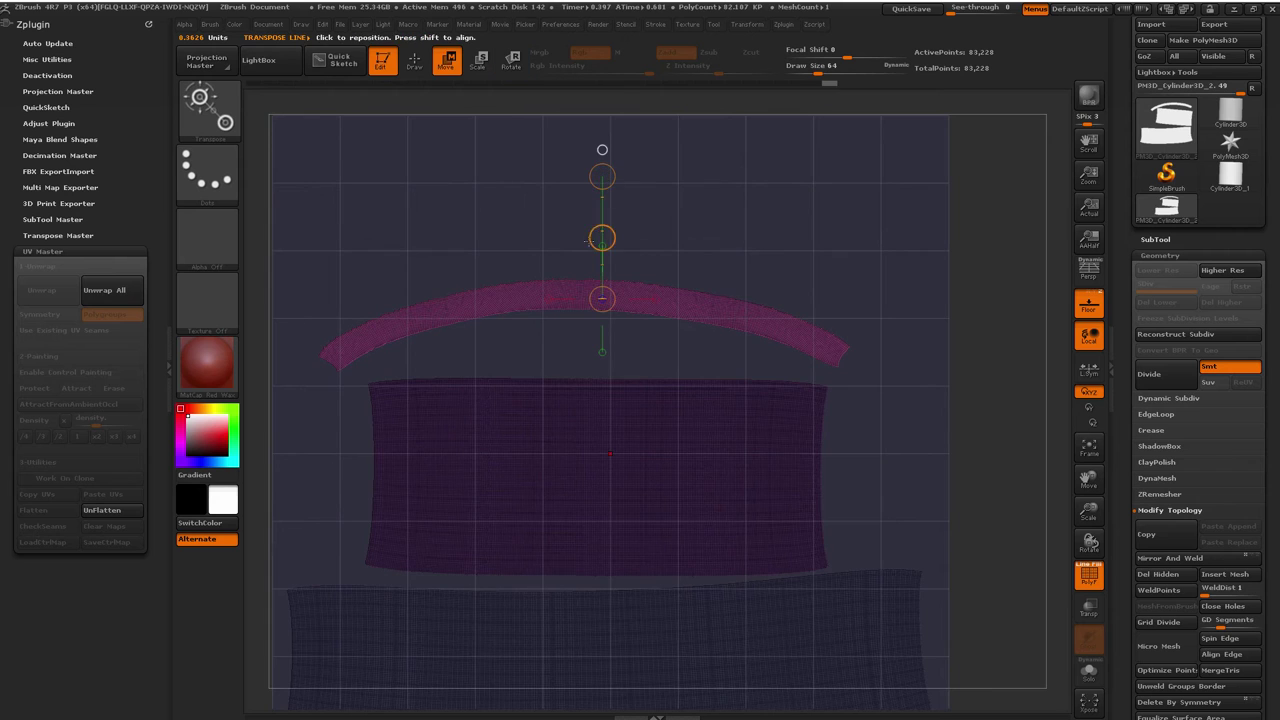
pyautogui.moveTo(604, 239); pyautogui.dragTo(610, 255)
pyautogui.keyDown('alt'); pyautogui.moveTo(702, 423); pyautogui.dragTo(728, 359, button='right'); pyautogui.keyUp('alt')
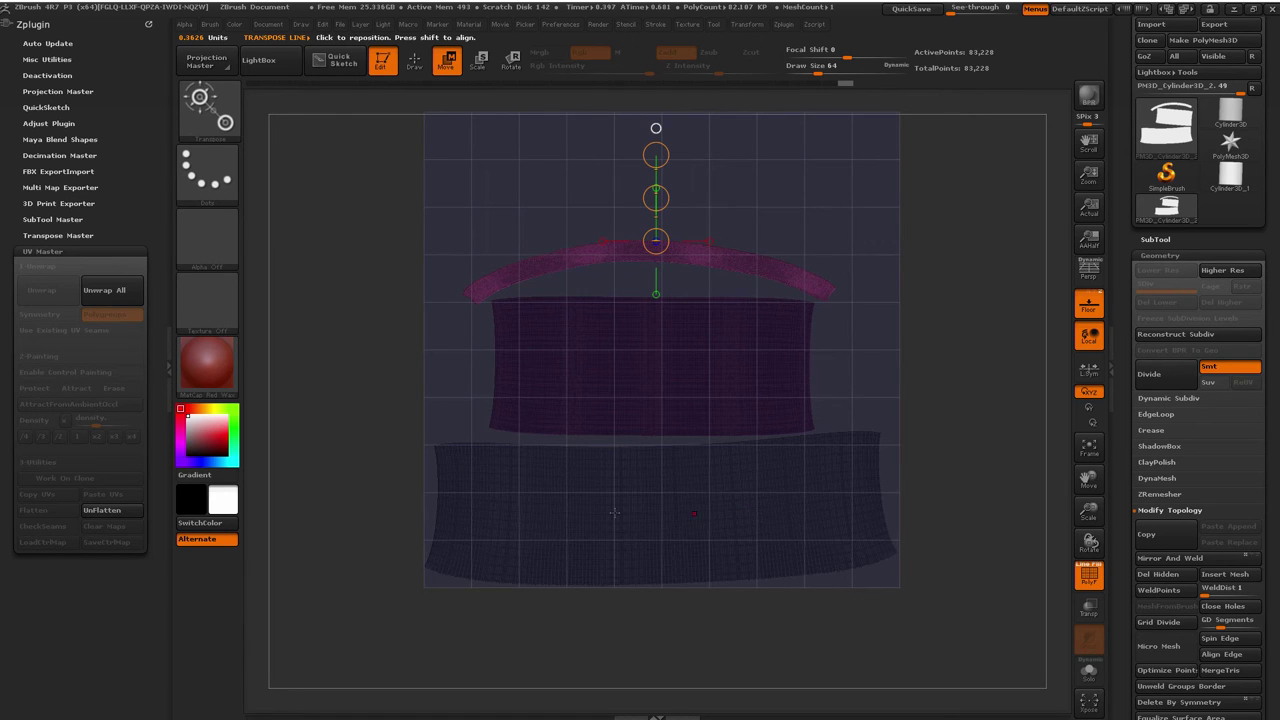
# Unflatten the UV layout back to the 3D cylinder, and tidy up by hiding the polyframe and collapsing the Geometry settings
pyautogui.click(102, 510)
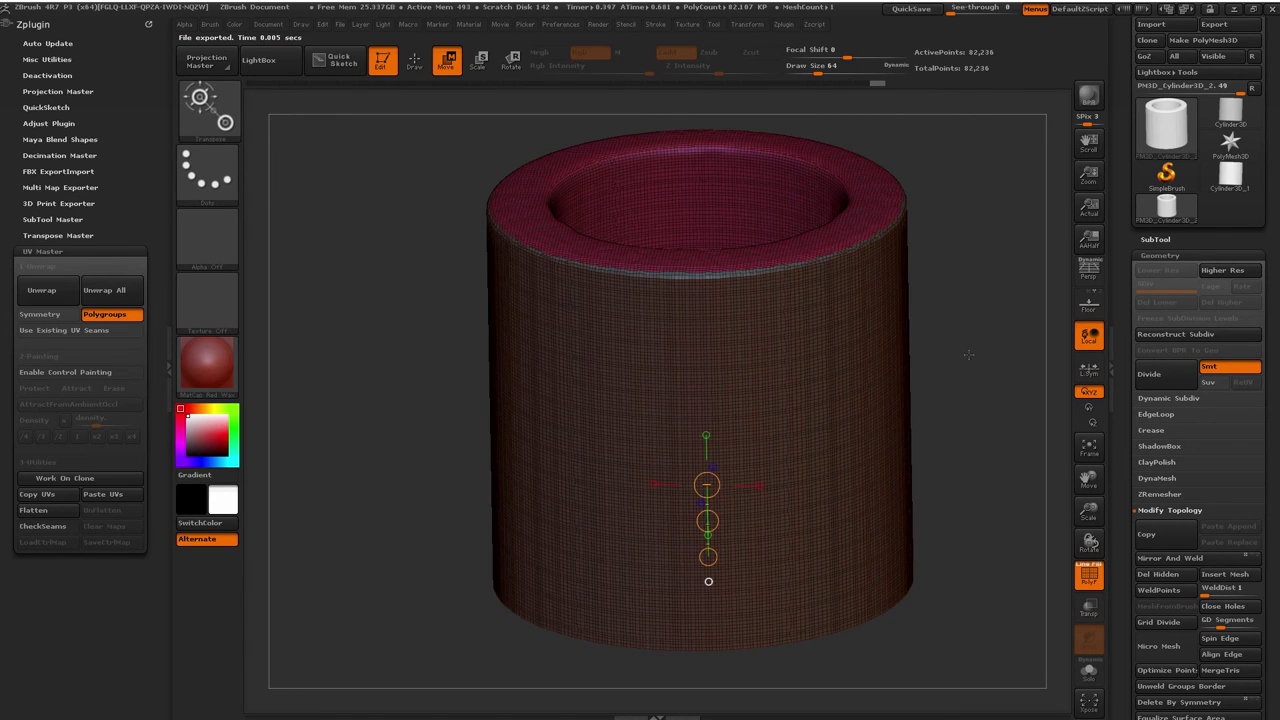
pyautogui.moveTo(880, 300); pyautogui.dragTo(925, 334)
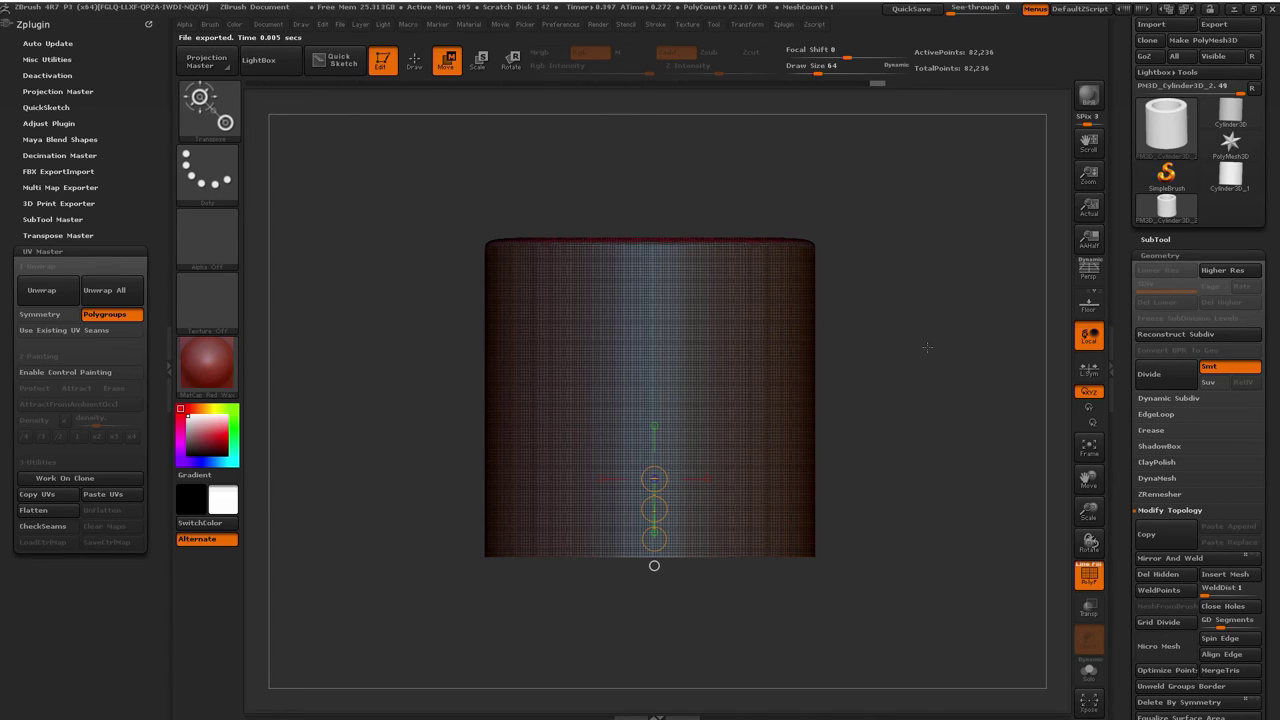
pyautogui.hotkey('shift', 'f')
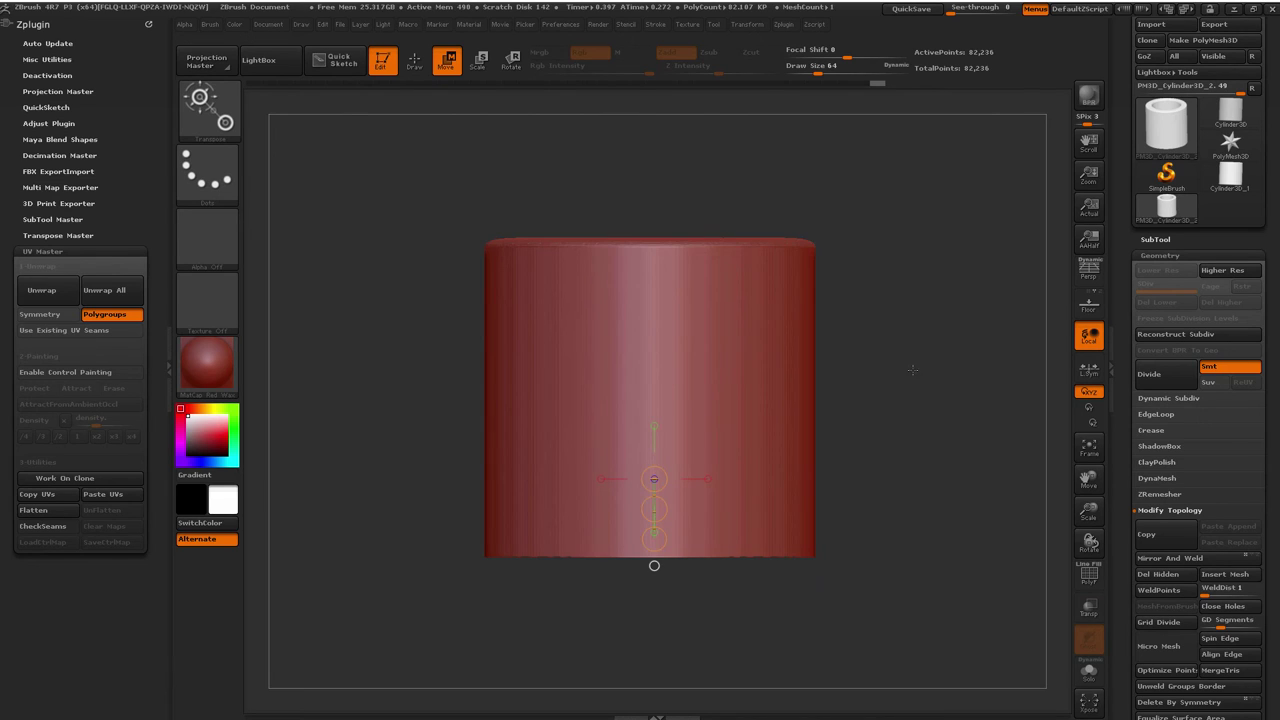
pyautogui.click(1159, 255)
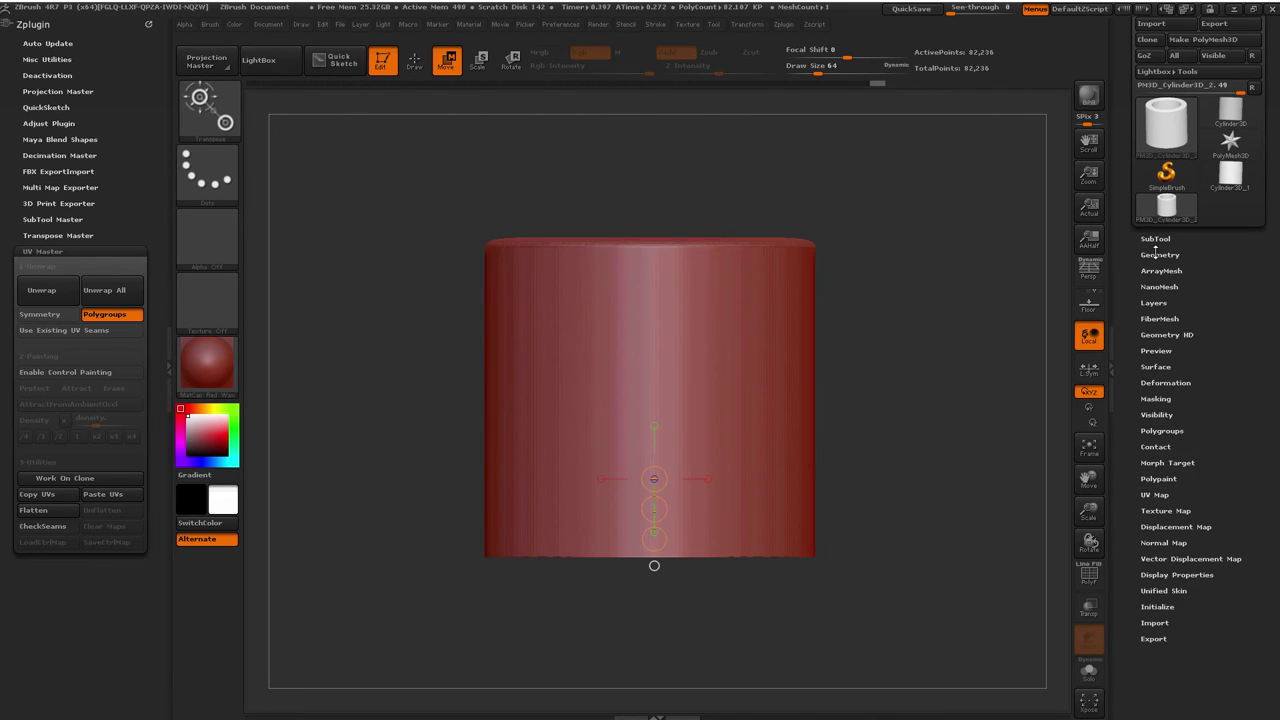
# Import StoneWallPattern_Diffuse from J:\ZBrush_ArtSummit\Old_Blizz_Stuff\Demonstration\Maps\Final as the cylinder's texture map
pyautogui.click(1167, 511)
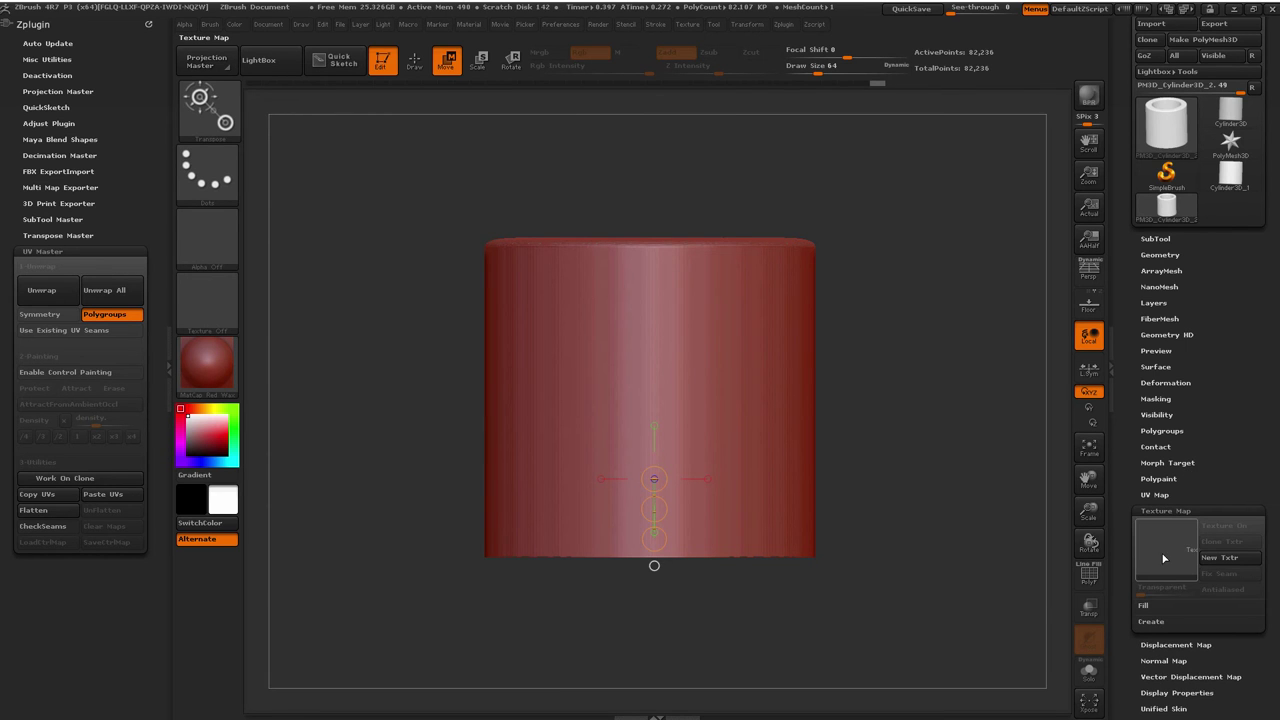
pyautogui.click(1167, 550)
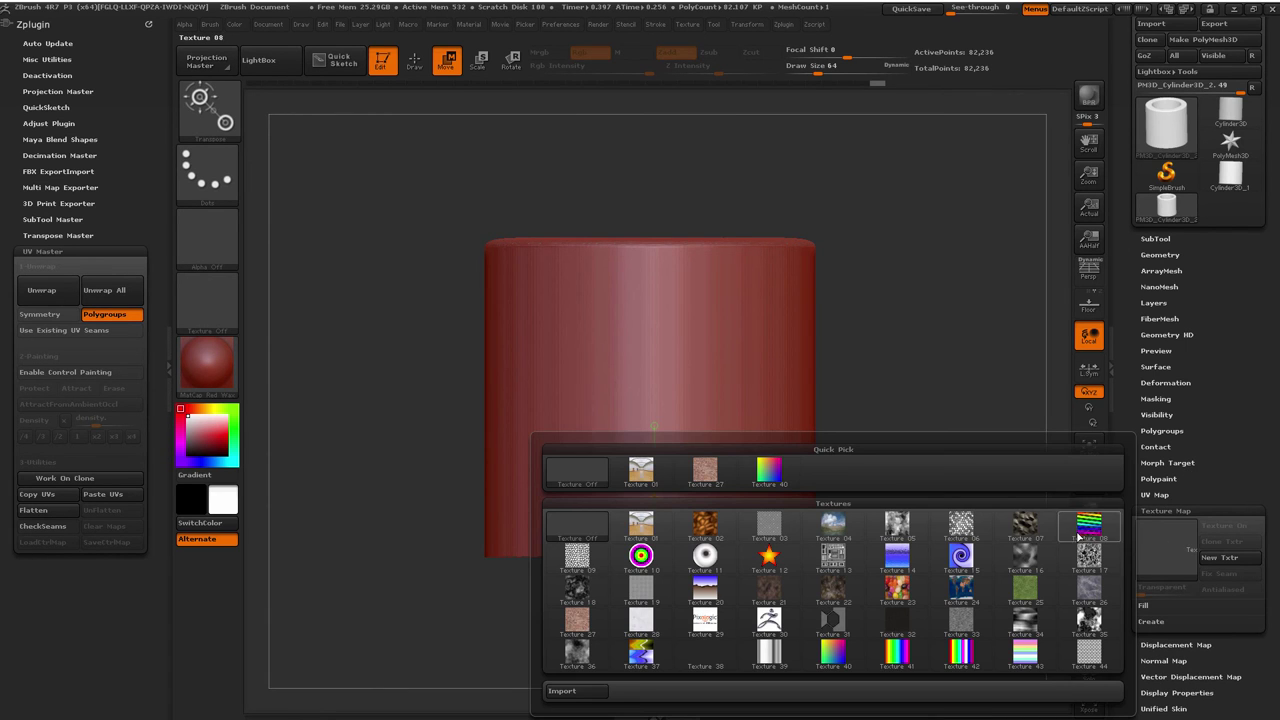
pyautogui.click(590, 693)
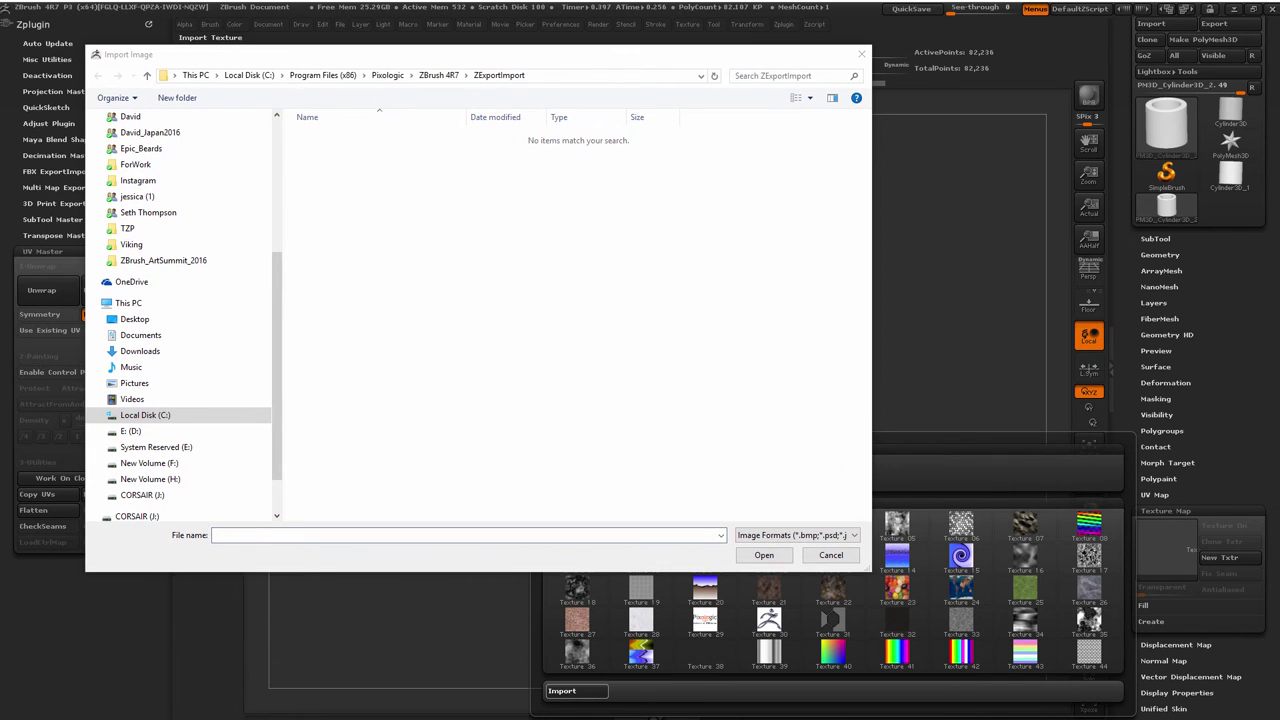
pyautogui.click(294, 537)
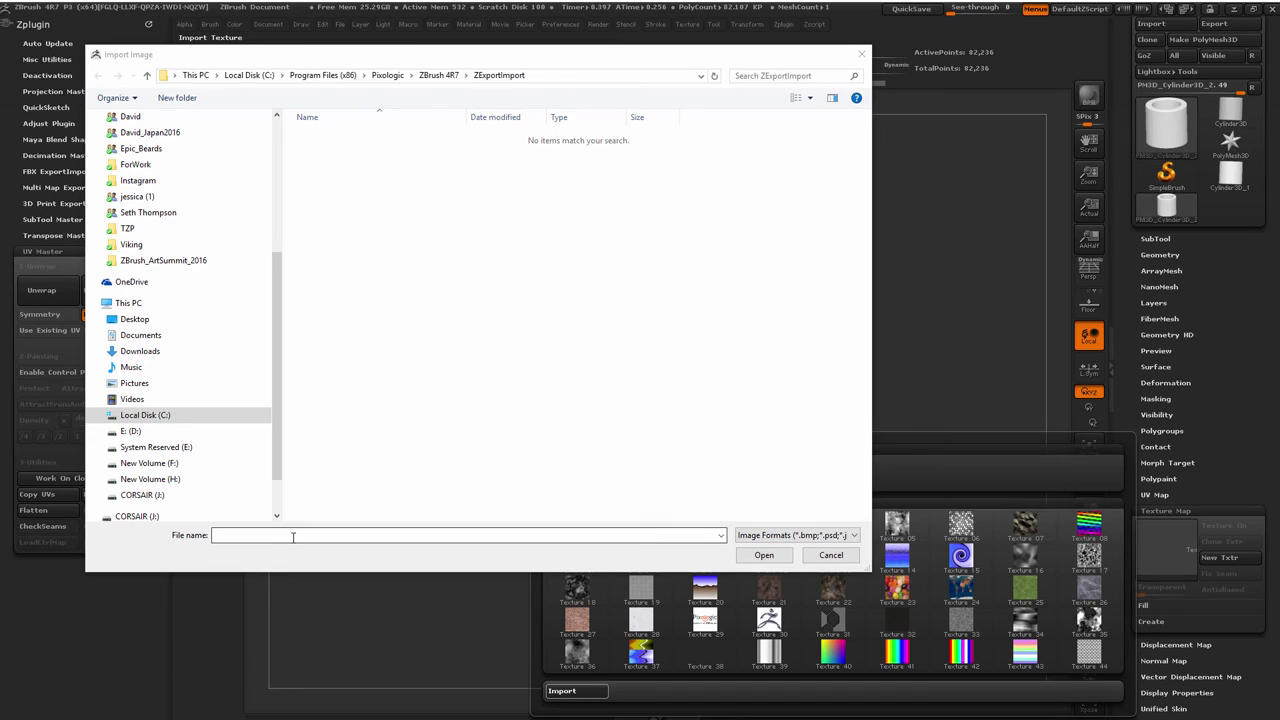
pyautogui.write('J:\\ZBrush_ArtSummit\\Old_Blizz_Stuff\\Demonstration\\Maps\\Final')
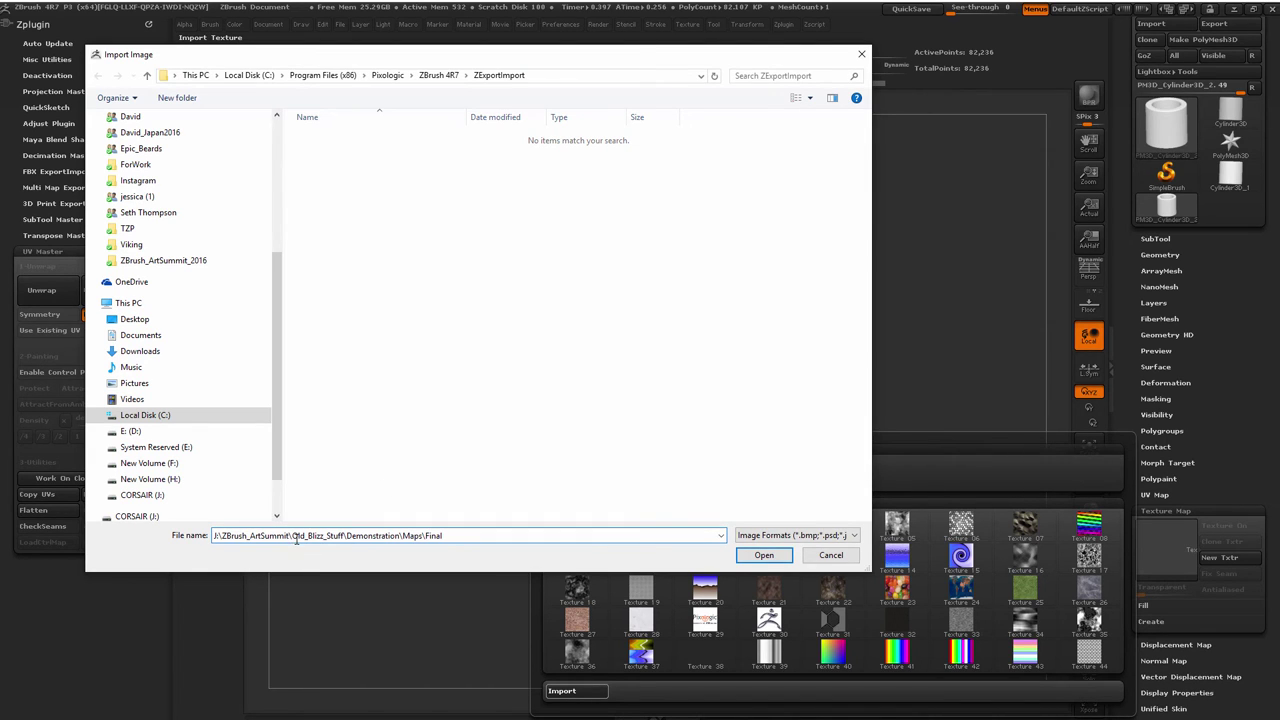
pyautogui.press('Return')
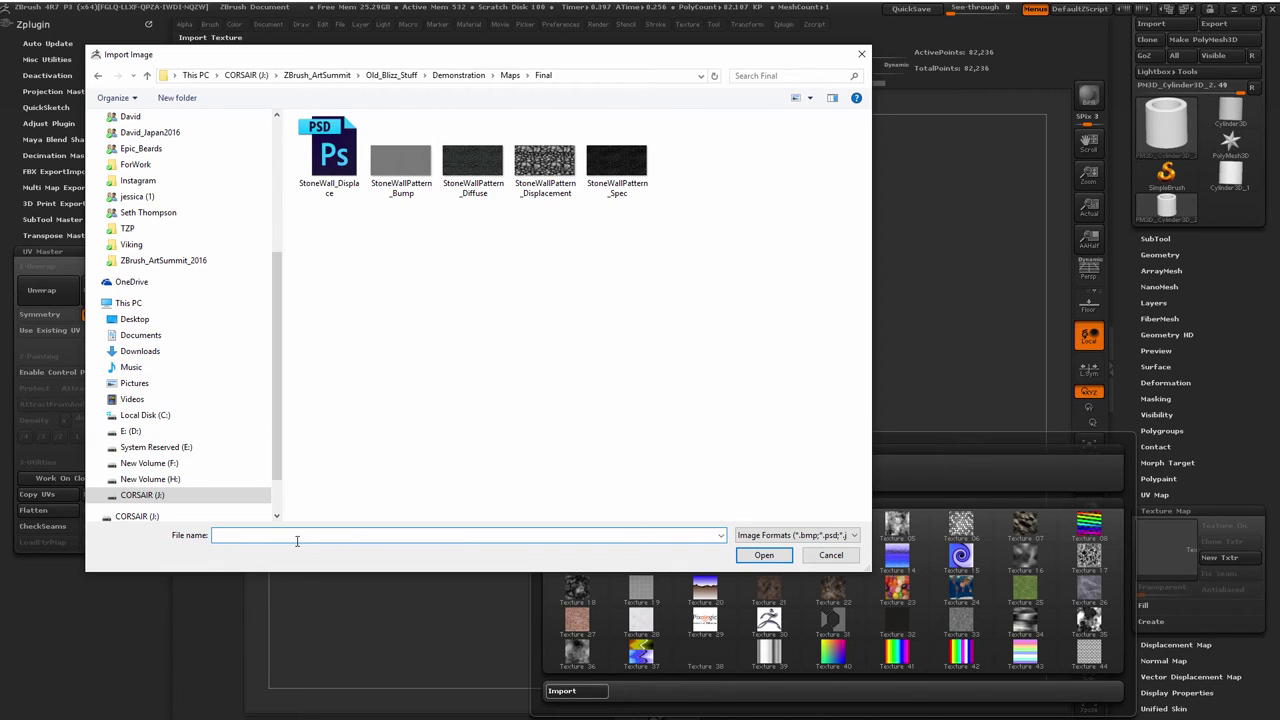
pyautogui.click(467, 168)
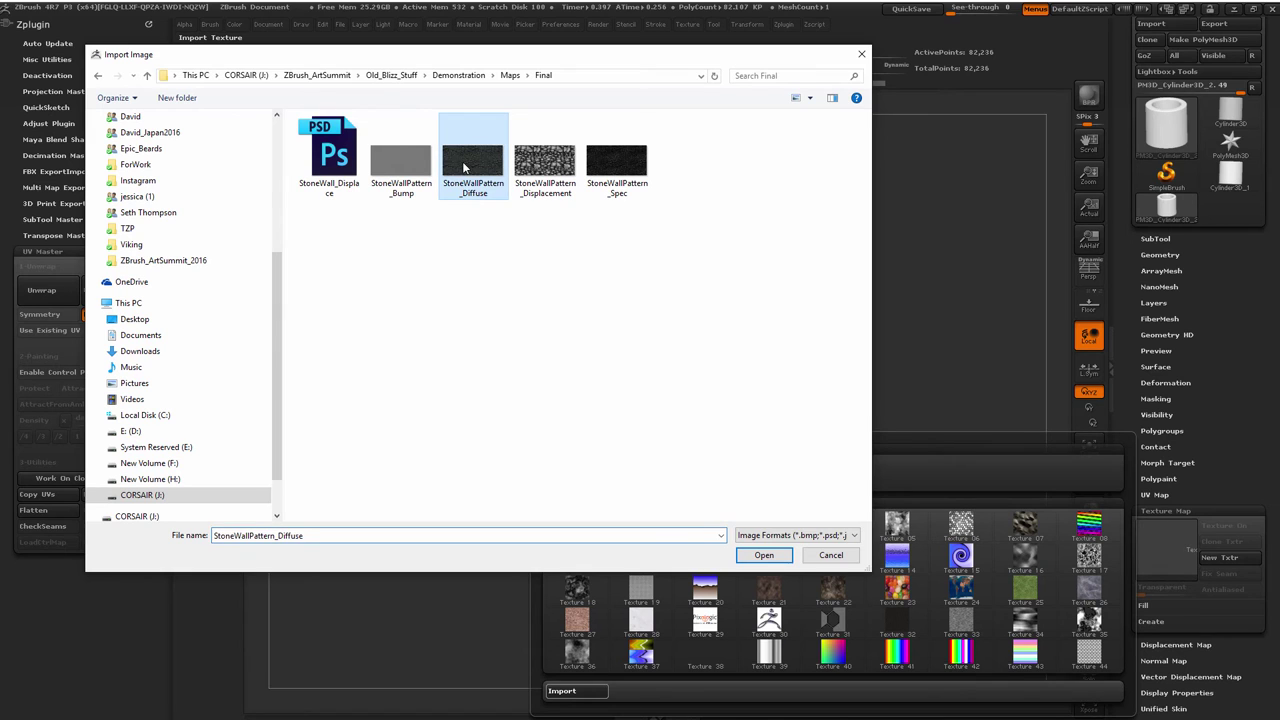
pyautogui.click(764, 555)
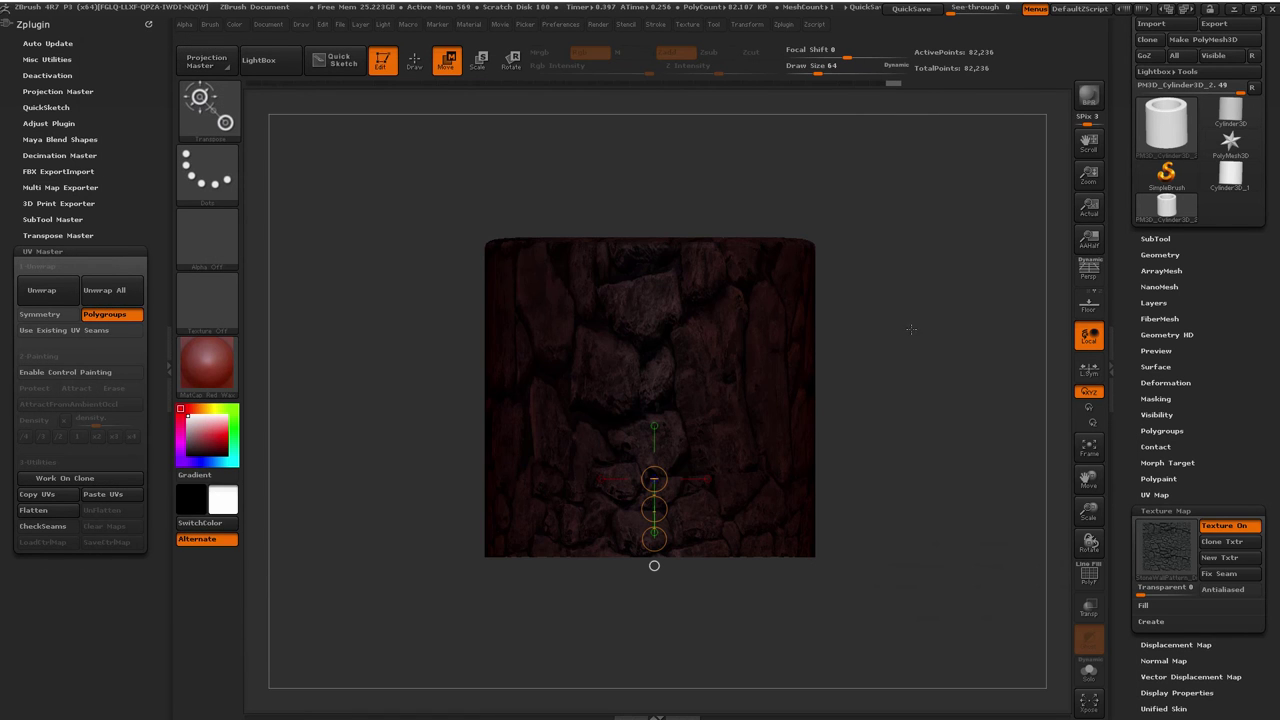
# Examine the stone texture from several sides of the cylinder for stretching and scale
pyautogui.moveTo(886, 405)
pyautogui.mouseDown()
pyautogui.moveTo(865, 406)
pyautogui.moveTo(911, 391)
pyautogui.mouseUp()
pyautogui.keyDown('ctrl'); pyautogui.moveTo(911, 391); pyautogui.dragTo(963, 394, button='right'); pyautogui.keyUp('ctrl')
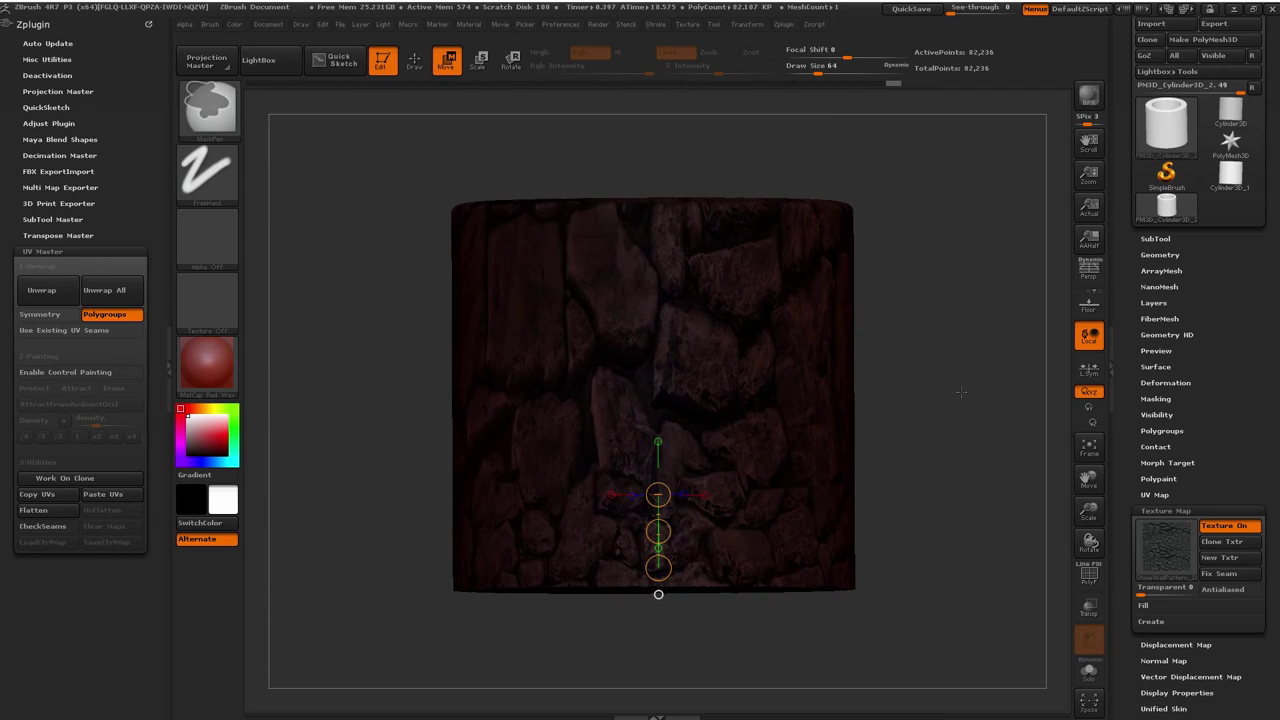
pyautogui.moveTo(963, 394); pyautogui.dragTo(986, 389)
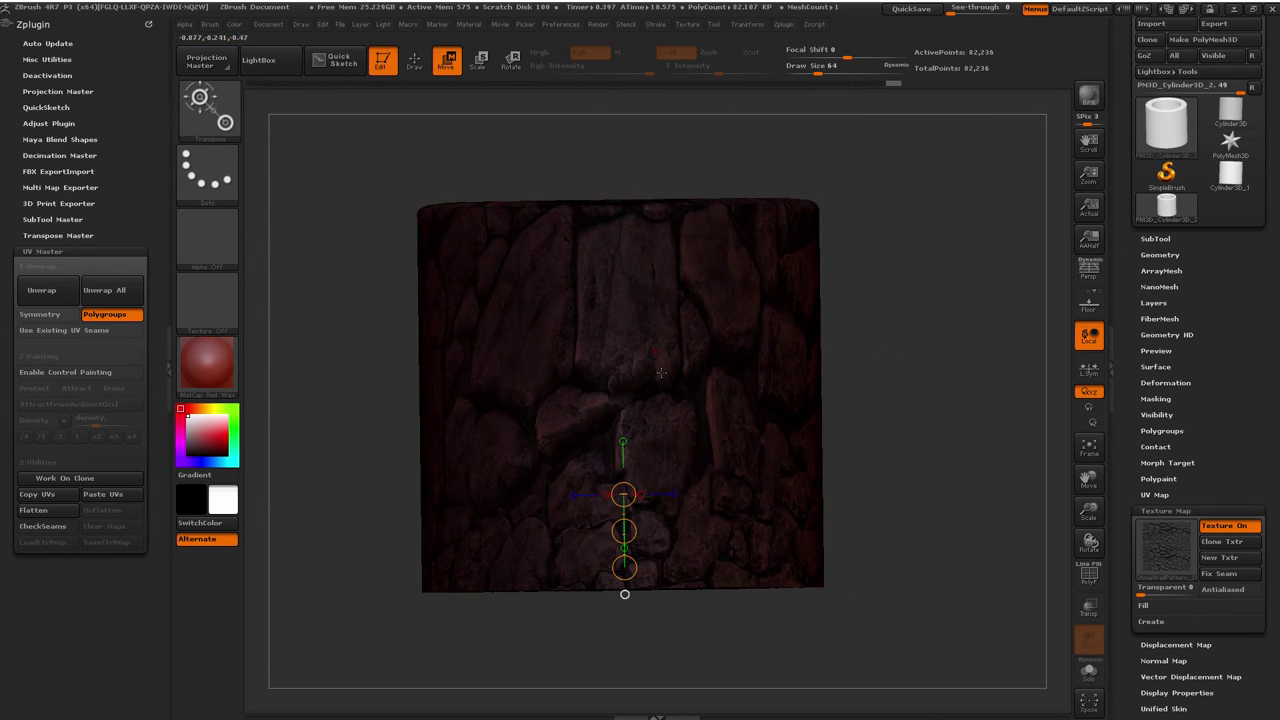
pyautogui.moveTo(848, 345); pyautogui.dragTo(735, 297)
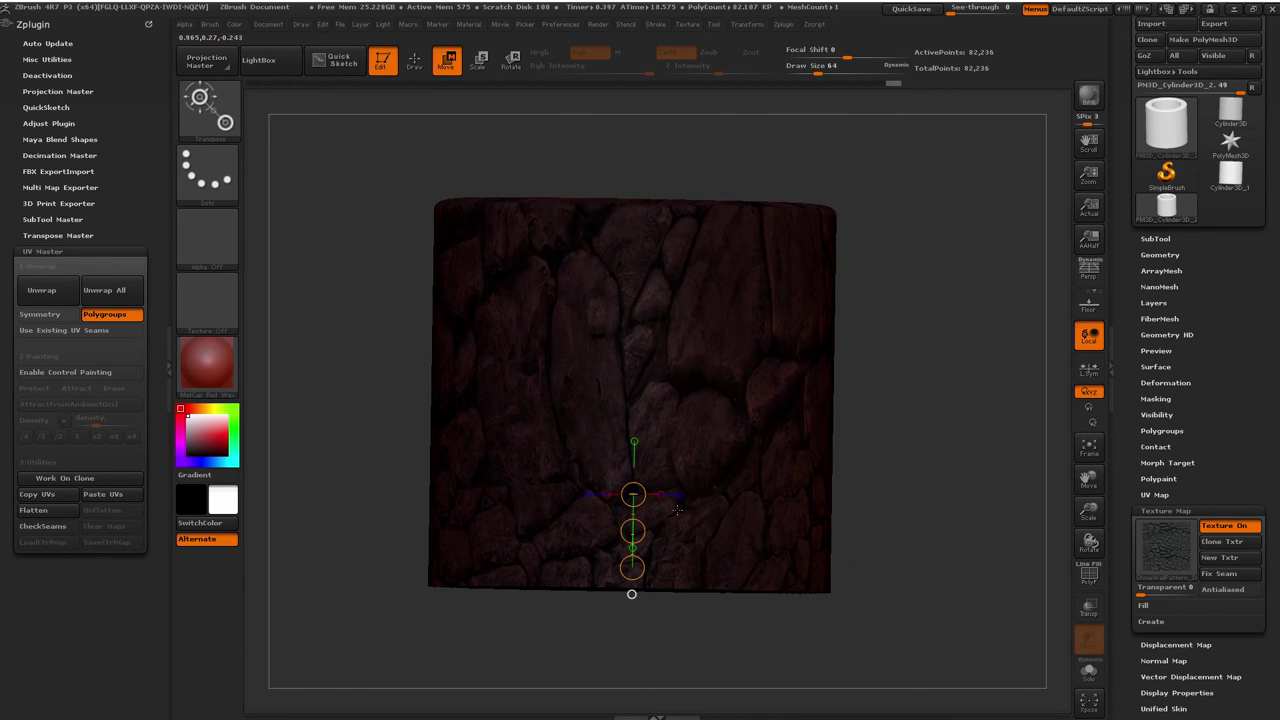
pyautogui.moveTo(880, 384); pyautogui.dragTo(923, 394)
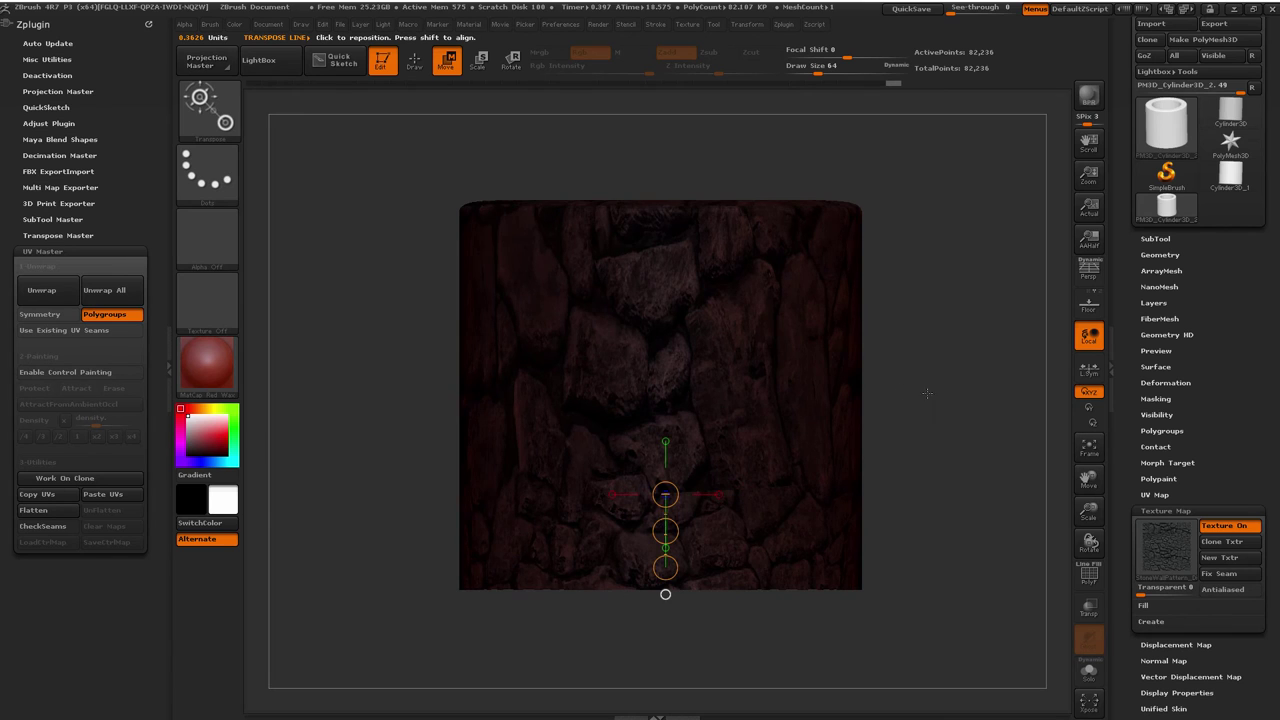
# Flatten the UVs, turn the whole island layout upside down, and move it back inside the UV square
pyautogui.click(70, 515)
pyautogui.keyDown('alt'); pyautogui.moveTo(940, 343); pyautogui.dragTo(894, 337); pyautogui.keyUp('alt')
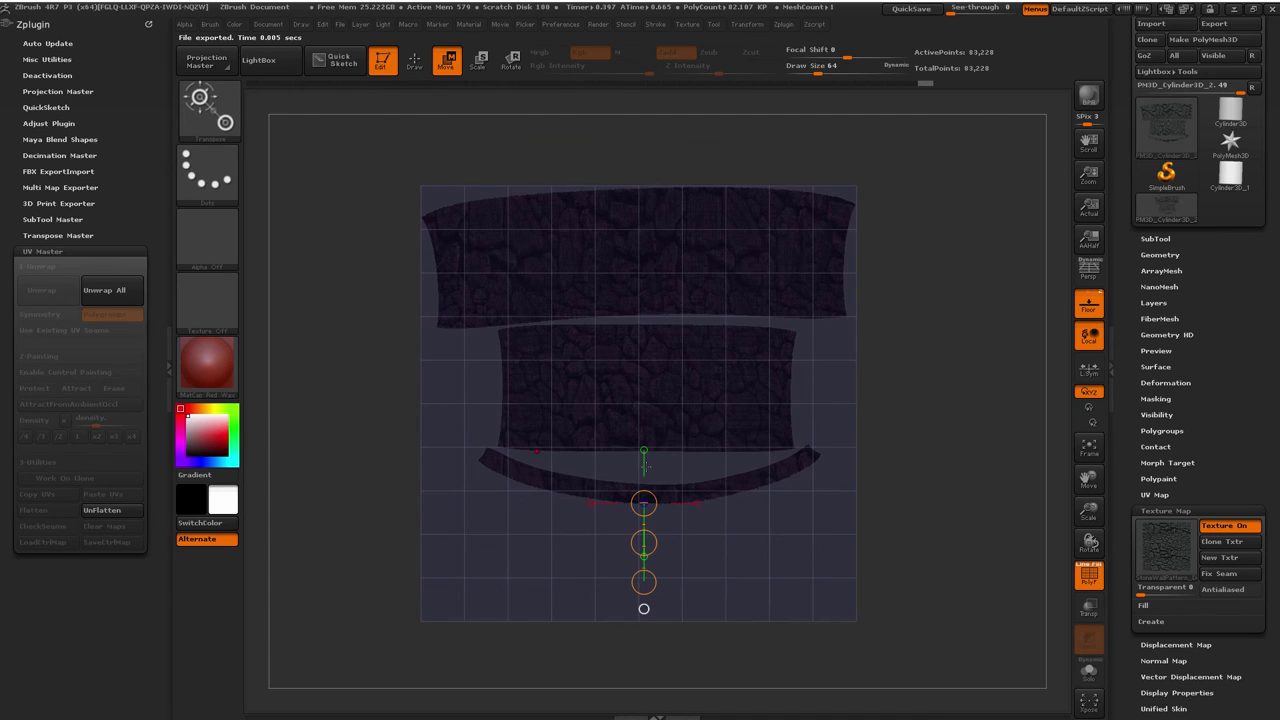
pyautogui.keyDown('ctrl'); pyautogui.moveTo(942, 157); pyautogui.dragTo(380, 596); pyautogui.keyUp('ctrl')
pyautogui.moveTo(651, 271)
pyautogui.keyDown('shift'); pyautogui.mouseDown()
pyautogui.moveTo(658, 545)
pyautogui.moveTo(780, 477)
pyautogui.moveTo(815, 370)
pyautogui.moveTo(797, 270)
pyautogui.moveTo(761, 185)
pyautogui.moveTo(725, 152)
pyautogui.moveTo(661, 133)
pyautogui.mouseUp(); pyautogui.keyUp('shift')
pyautogui.press('e')
pyautogui.press('r')
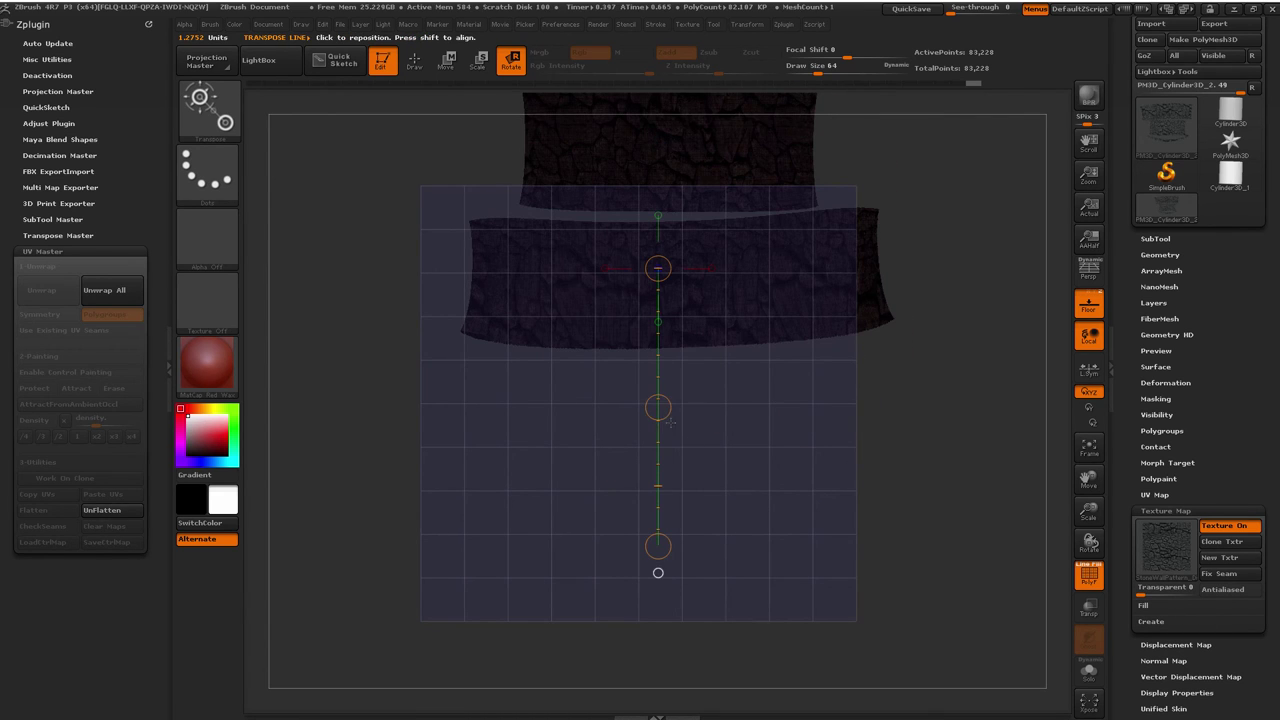
pyautogui.press('w')
pyautogui.moveTo(658, 407); pyautogui.dragTo(618, 661)
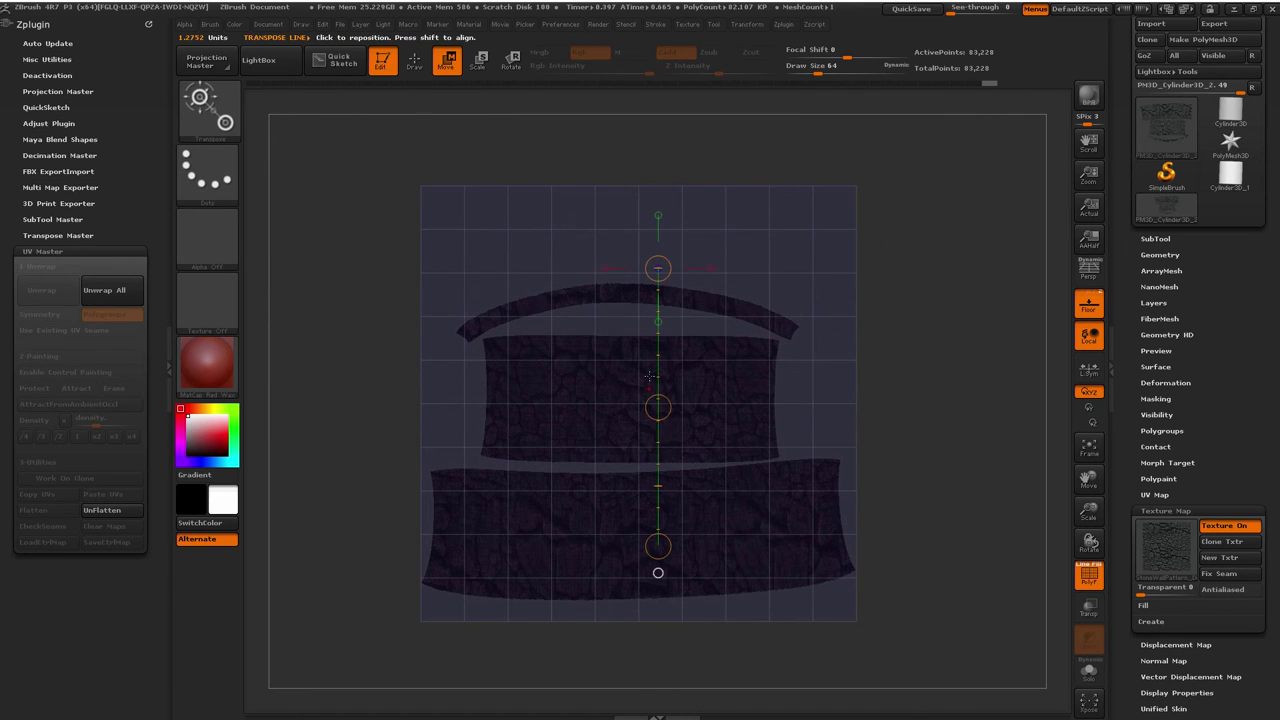
# Rotate the whole UV layout back so the curved rim strip is lowest, and move it inside the UV square
pyautogui.press('r')
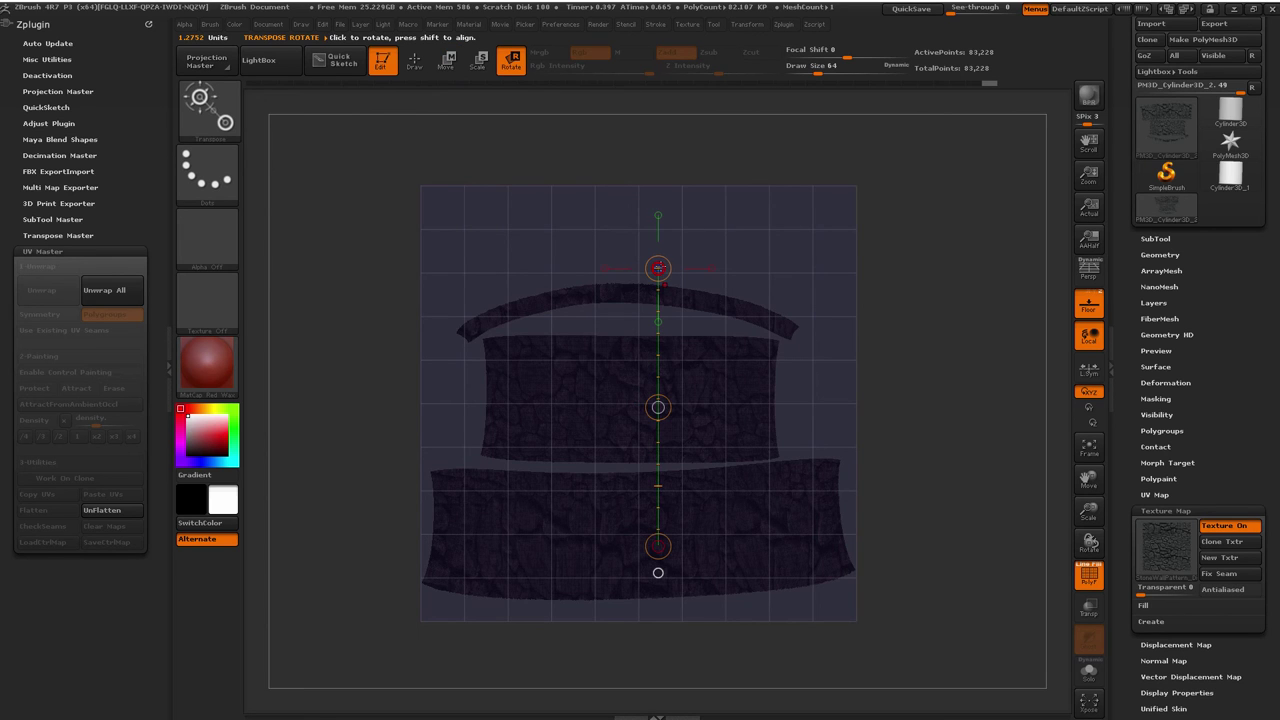
pyautogui.moveTo(658, 545); pyautogui.dragTo(678, 231)
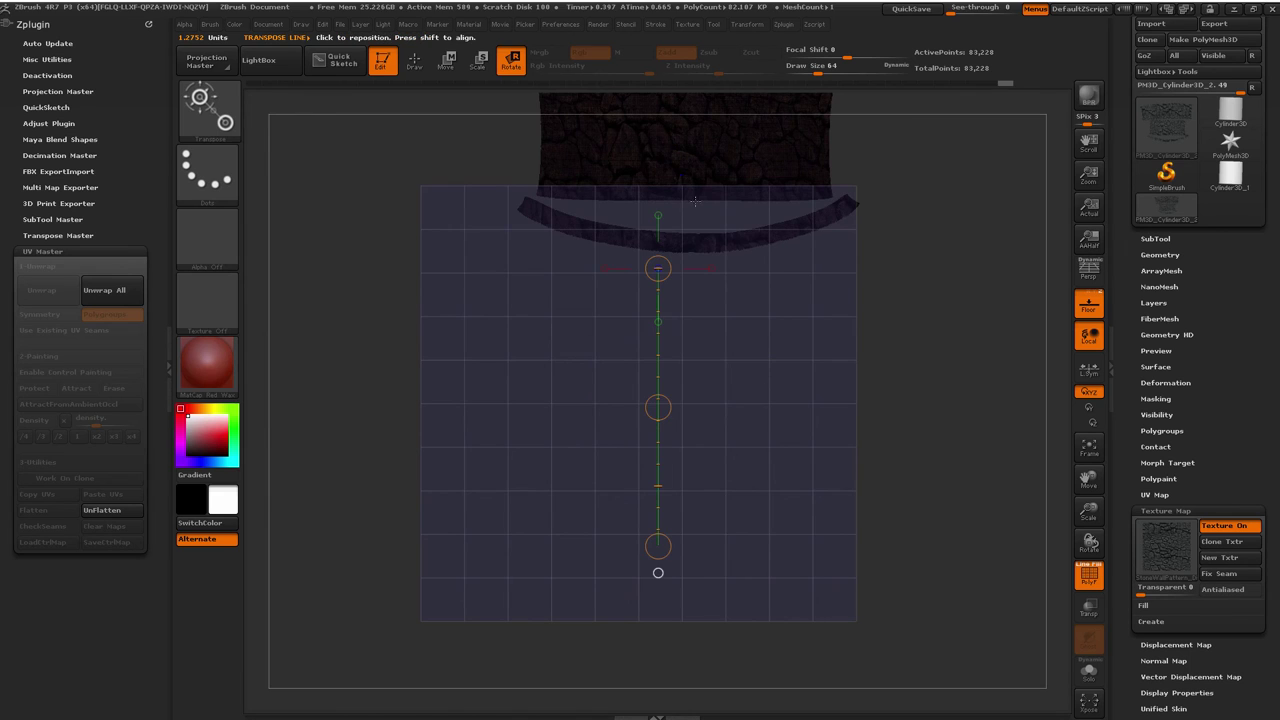
pyautogui.press('w')
pyautogui.moveTo(658, 405); pyautogui.dragTo(616, 719)
pyautogui.moveTo(658, 543); pyautogui.dragTo(658, 573)
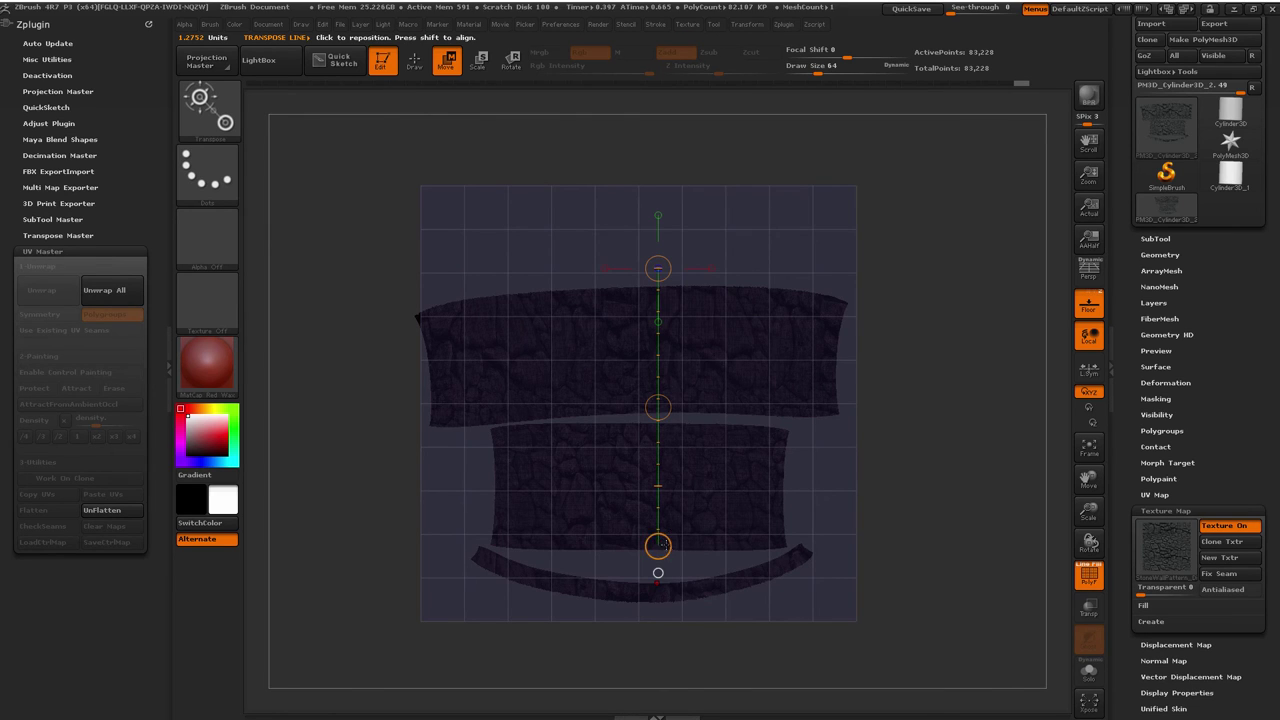
# Compress the whole UV layout vertically with a Transpose line through the islands, and unflatten it back to the cylinder
pyautogui.moveTo(635, 328); pyautogui.dragTo(635, 645)
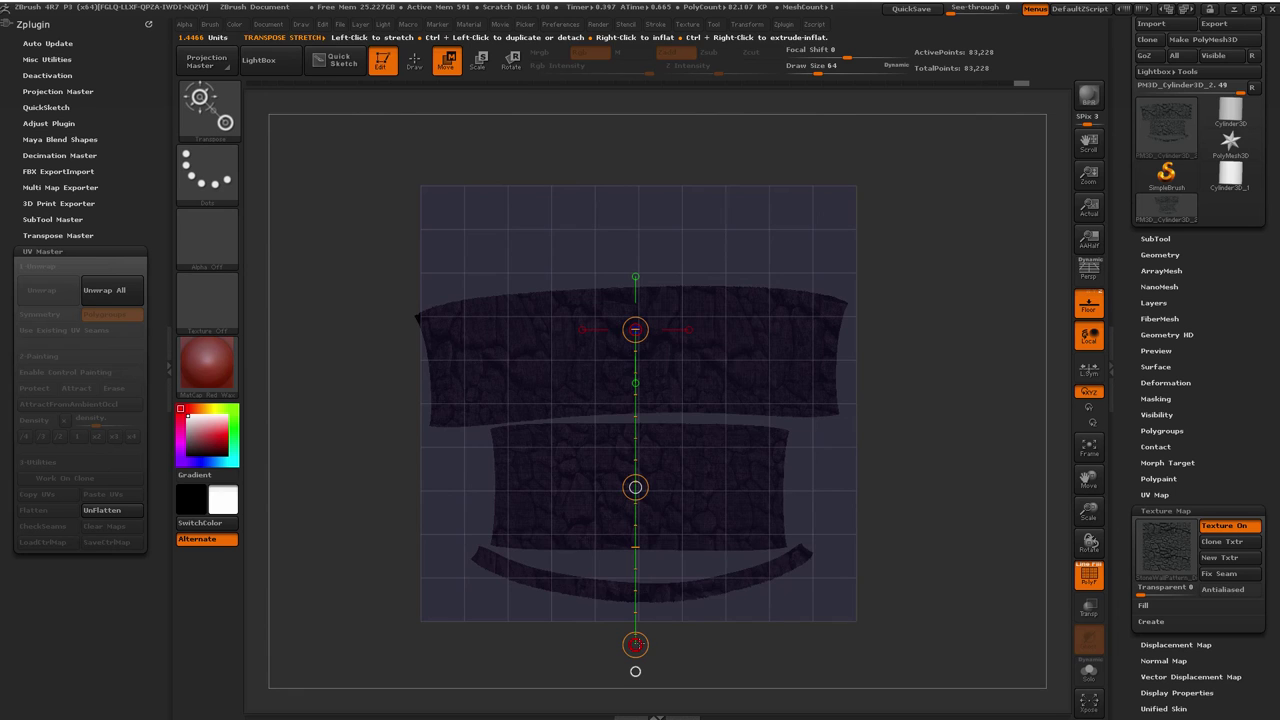
pyautogui.moveTo(637, 644); pyautogui.dragTo(646, 613, button='right')
pyautogui.hotkey('ctrl', 'z')
pyautogui.hotkey('ctrl', 'z')
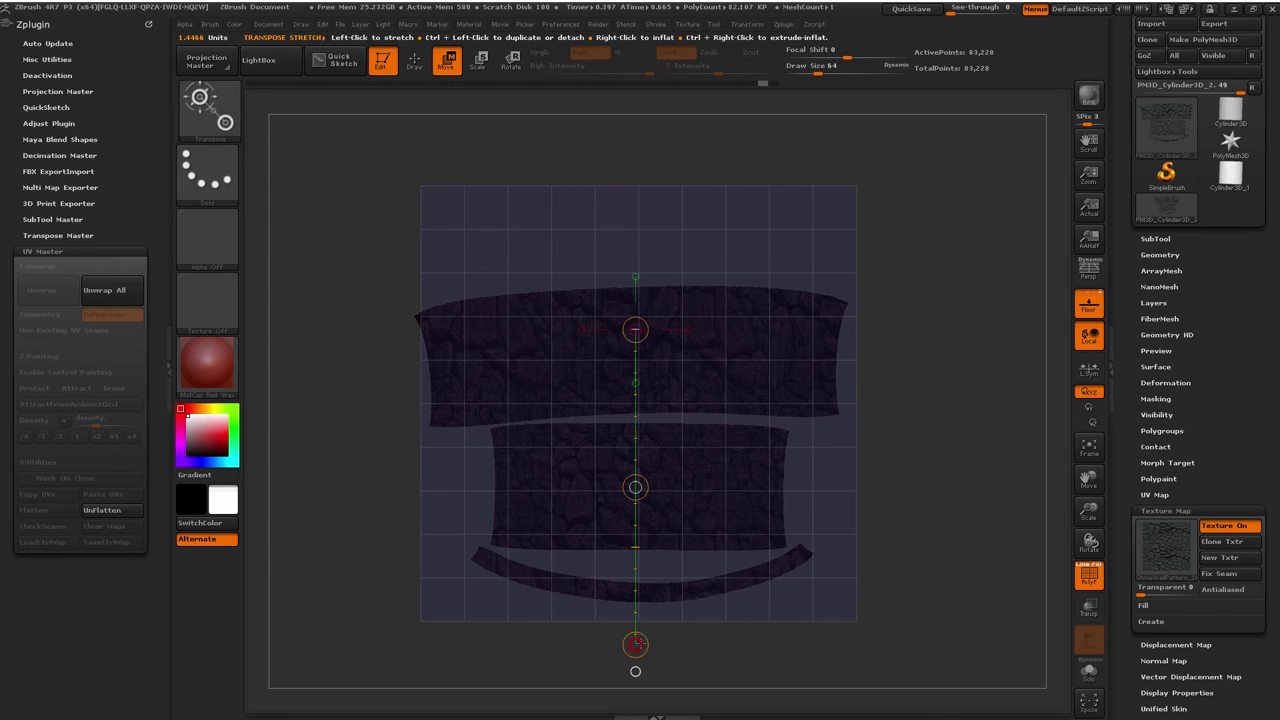
pyautogui.moveTo(636, 645); pyautogui.dragTo(656, 550)
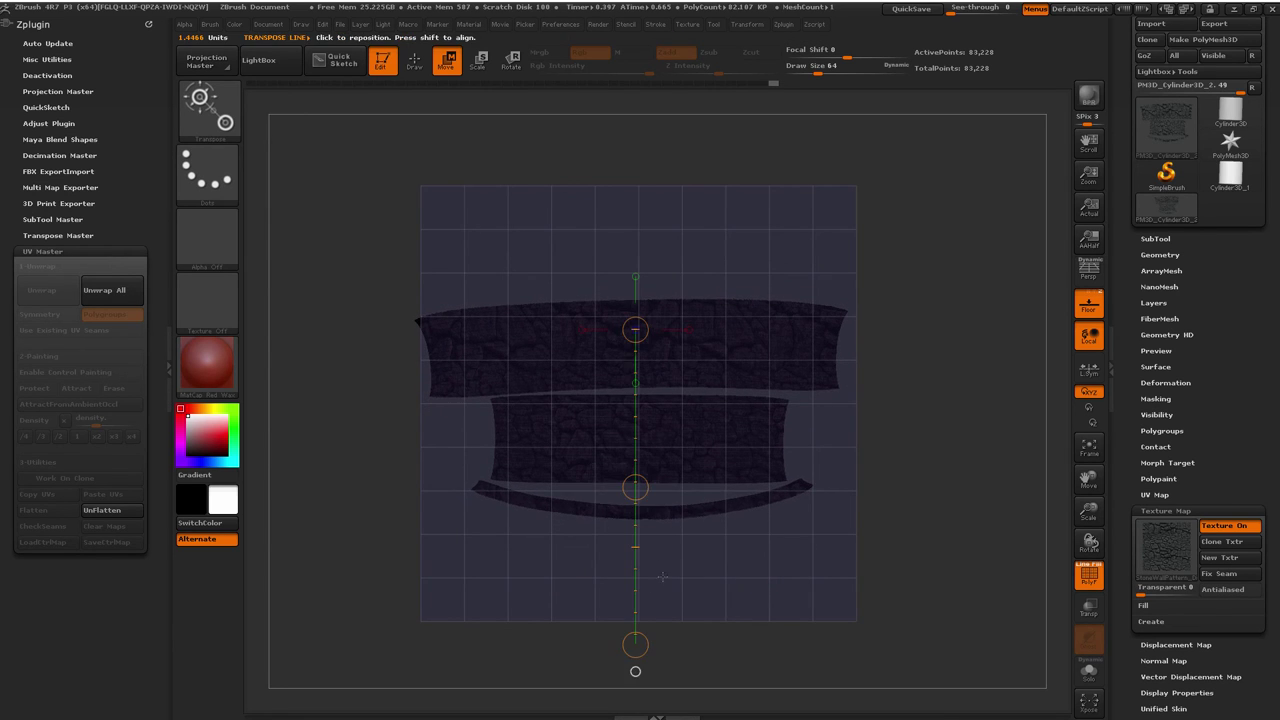
pyautogui.click(110, 510)
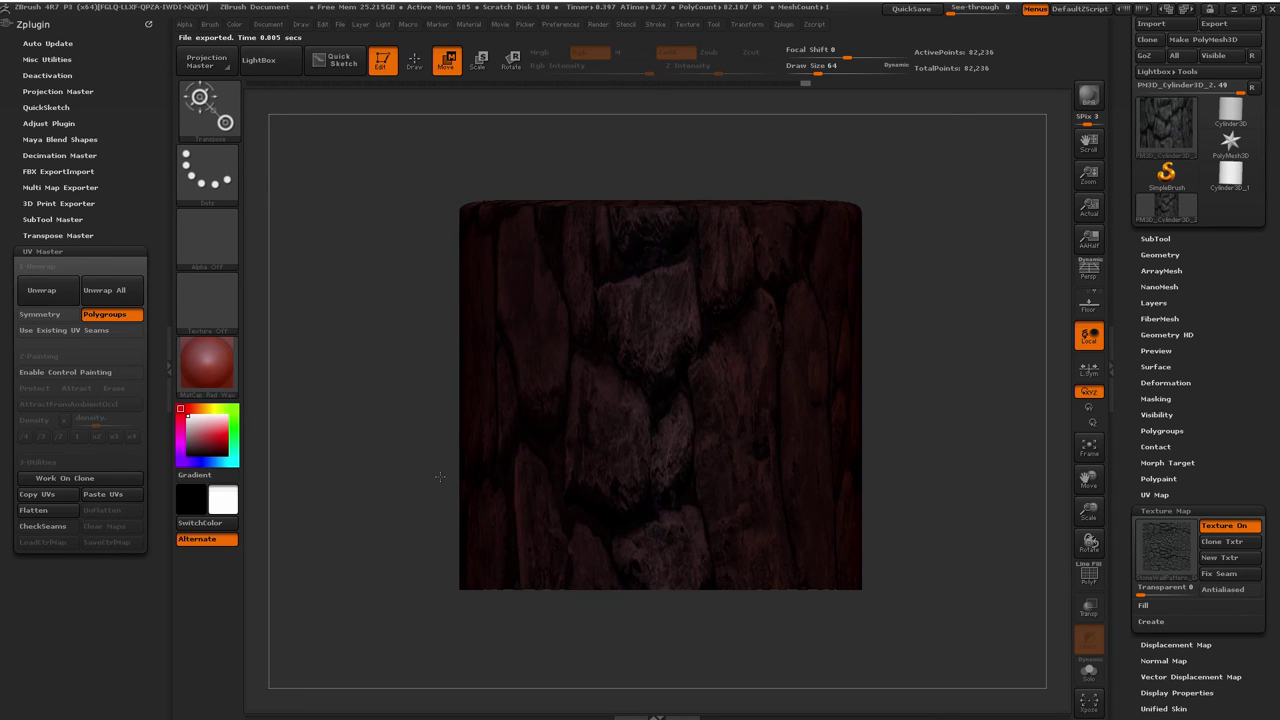
# Flatten the UVs again, stretch the whole layout vertically, unflatten it, and check the stones around the cylinder
pyautogui.click(60, 510)
pyautogui.keyDown('ctrl'); pyautogui.moveTo(662, 650); pyautogui.dragTo(662, 585, button='right'); pyautogui.keyUp('ctrl')
pyautogui.moveTo(686, 209)
pyautogui.mouseDown()
pyautogui.moveTo(686, 443)
pyautogui.moveTo(668, 511)
pyautogui.moveTo(691, 520)
pyautogui.mouseUp()
pyautogui.click(688, 506)
pyautogui.click(121, 510)
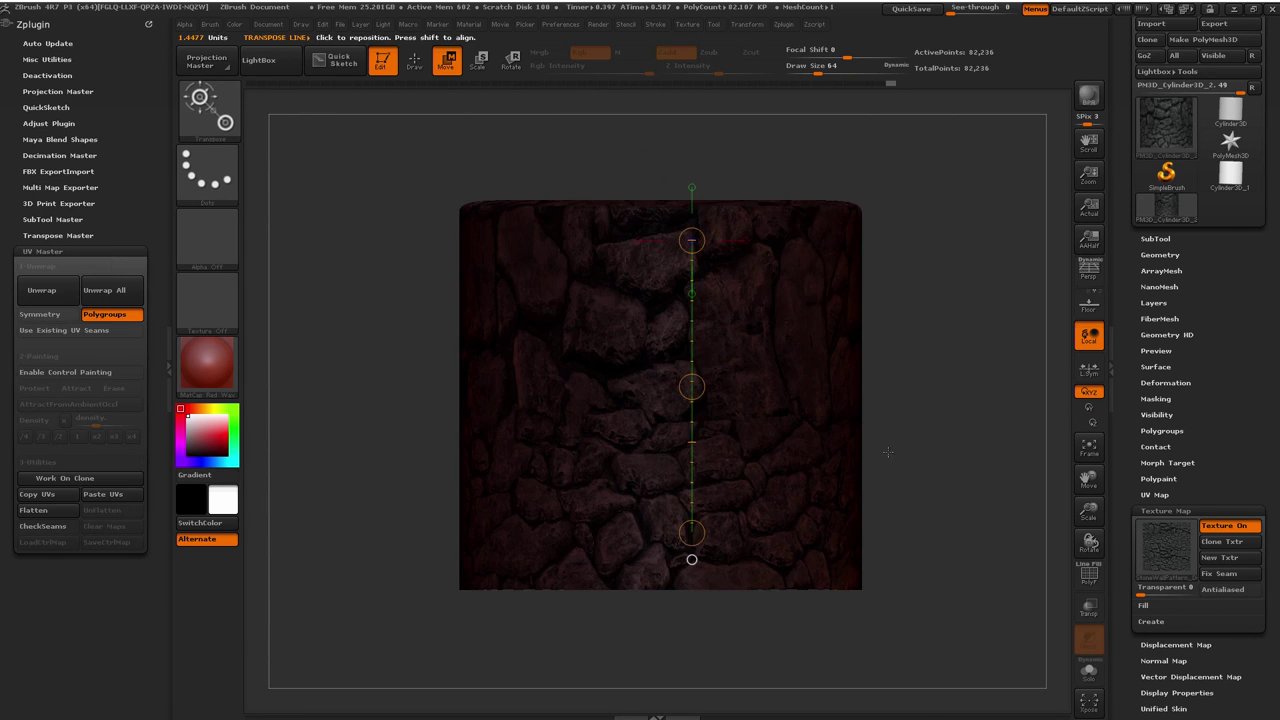
pyautogui.moveTo(886, 452); pyautogui.dragTo(957, 420)
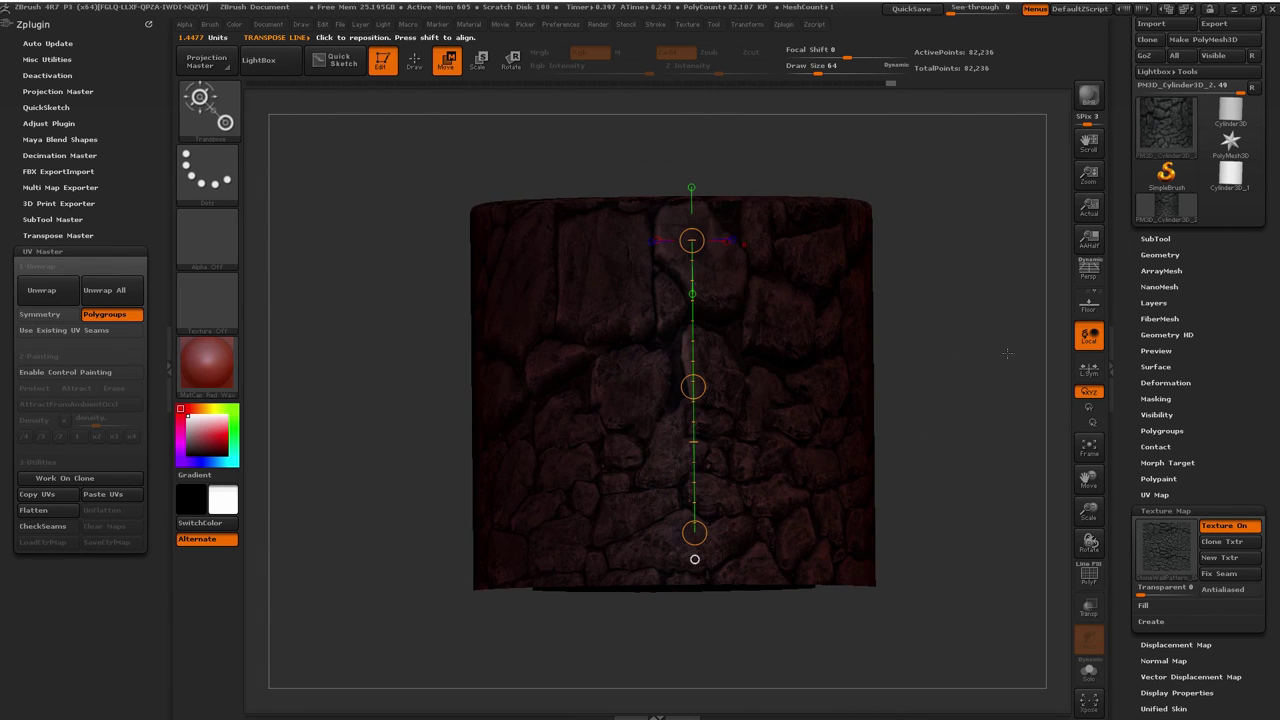
pyautogui.moveTo(1007, 353)
pyautogui.mouseDown()
pyautogui.moveTo(934, 352)
pyautogui.moveTo(985, 350)
pyautogui.mouseUp()
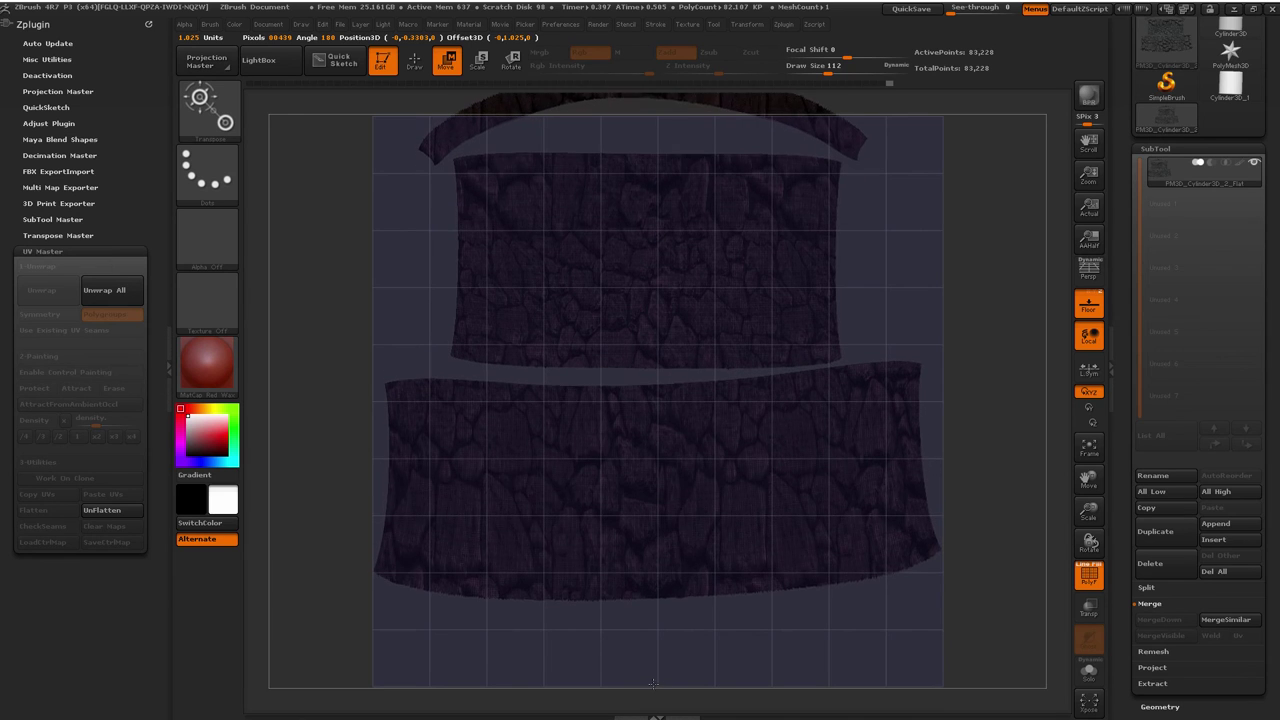
# Unflatten the enlarged UV layout back to the 3D cylinder and check the stone texture on the wall
pyautogui.click(124, 508)
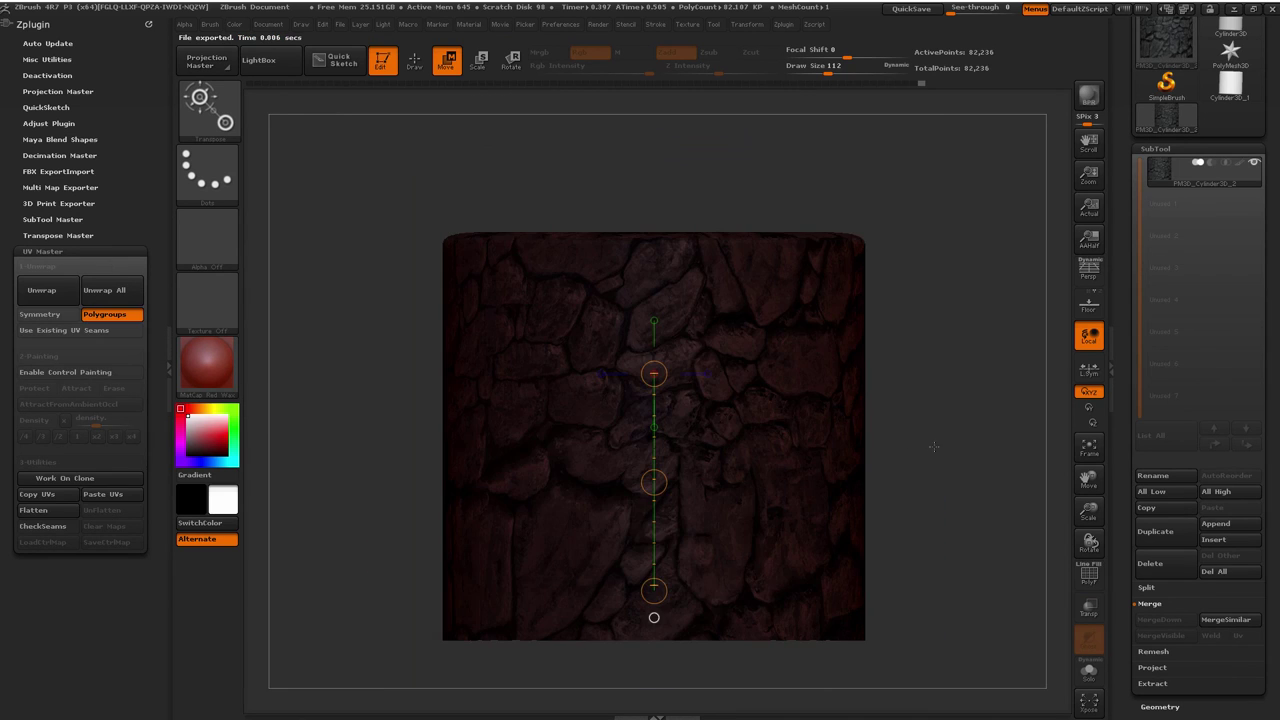
pyautogui.moveTo(925, 434); pyautogui.dragTo(854, 338)
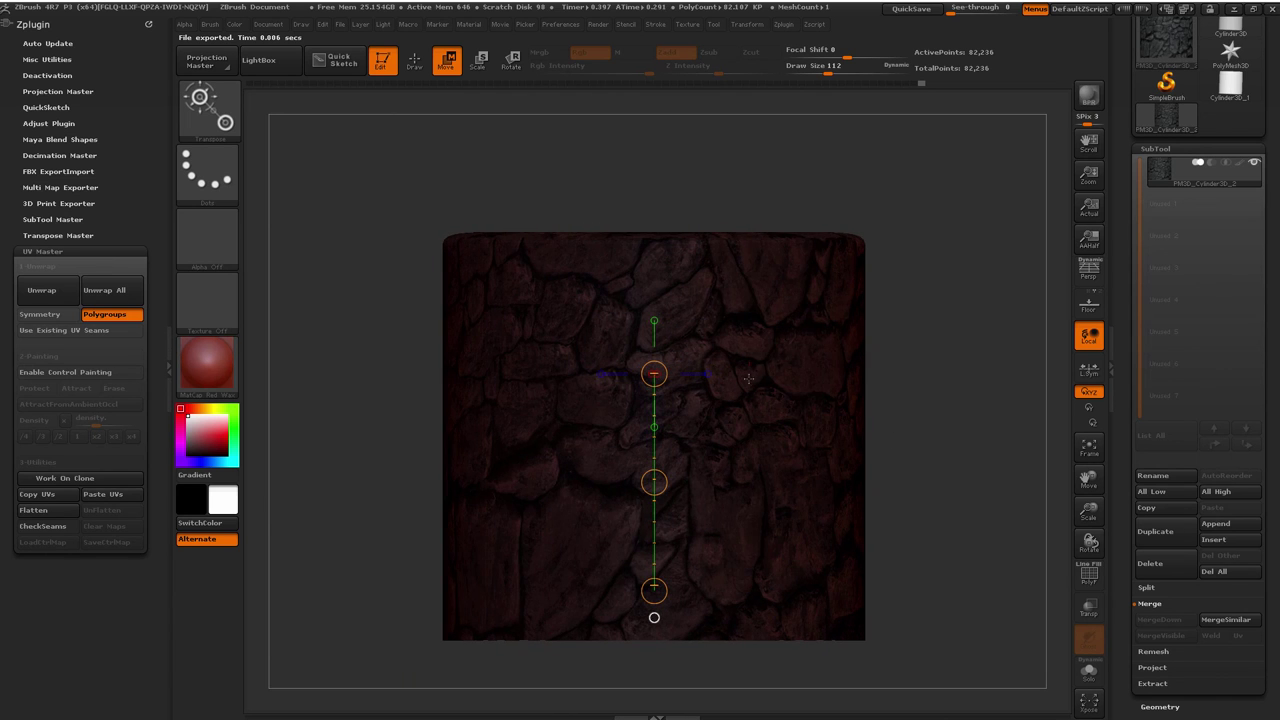
pyautogui.moveTo(850, 368); pyautogui.dragTo(964, 361)
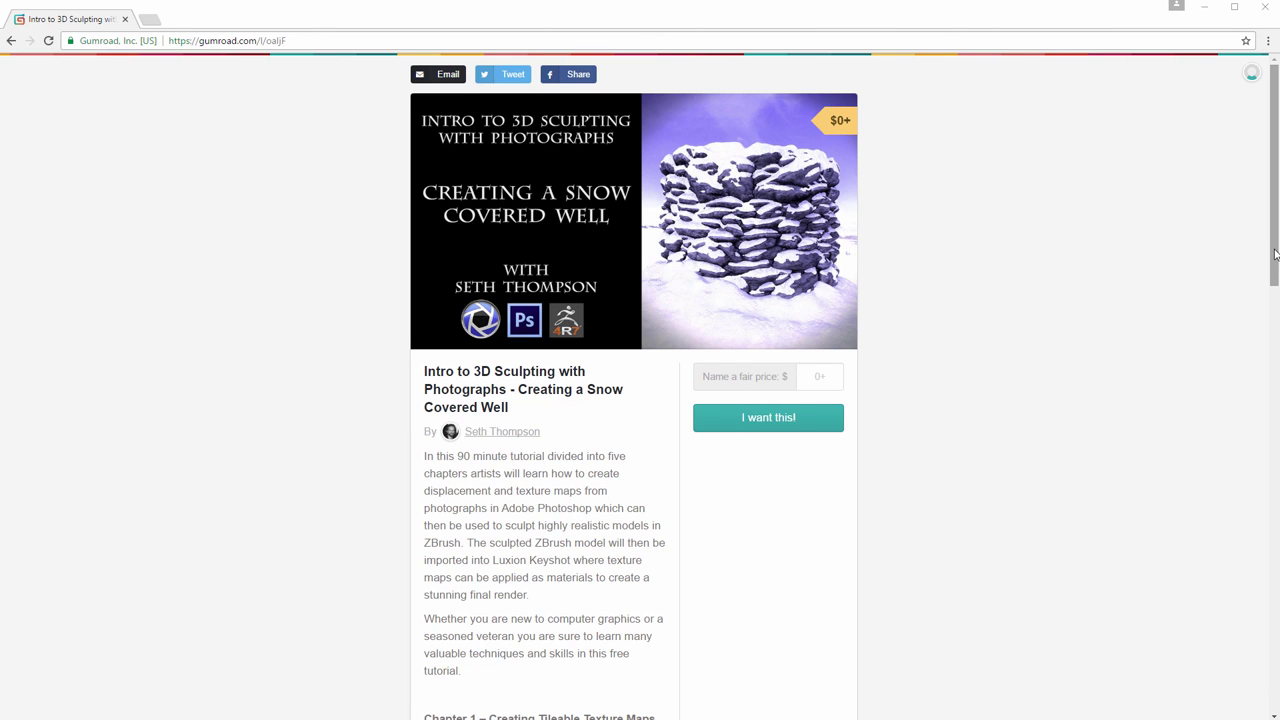
pyautogui.moveTo(1275, 255); pyautogui.dragTo(1275, 597)
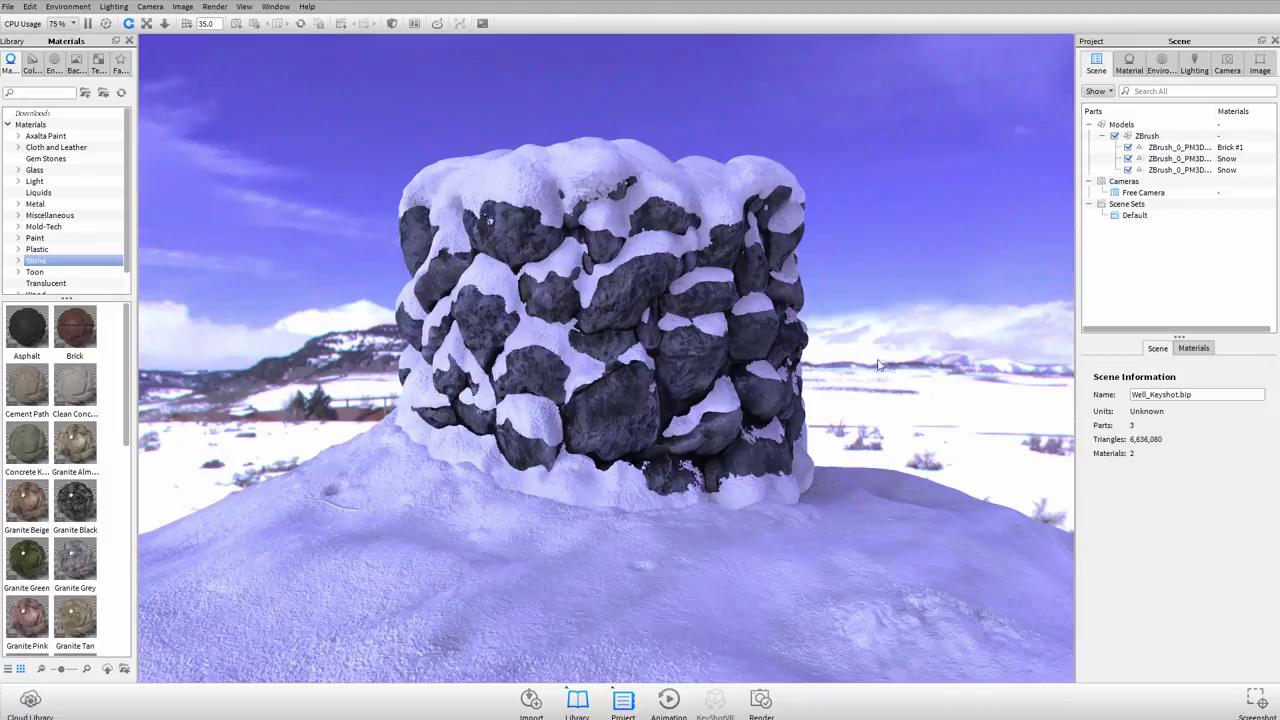
pyautogui.moveTo(878, 364); pyautogui.dragTo(920, 355)
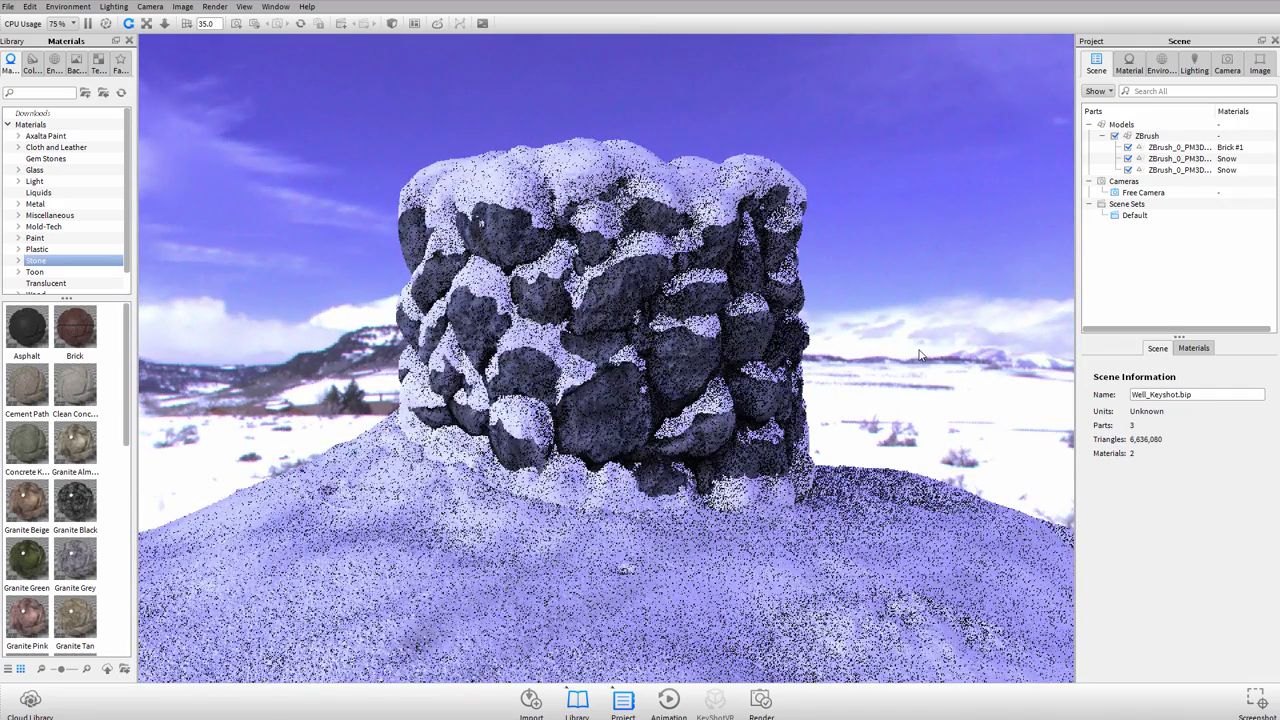